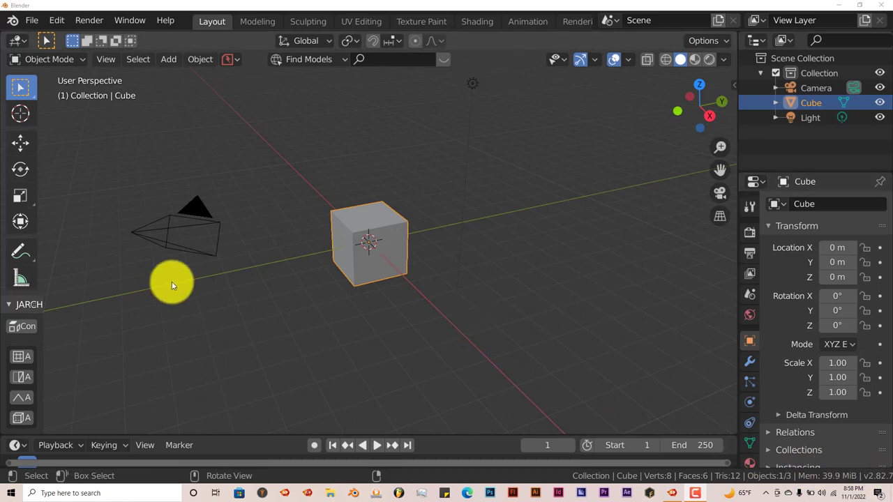
- Open the add-on preferences and search the add-ons for "blender", clearing the search at the end
click(58, 21)
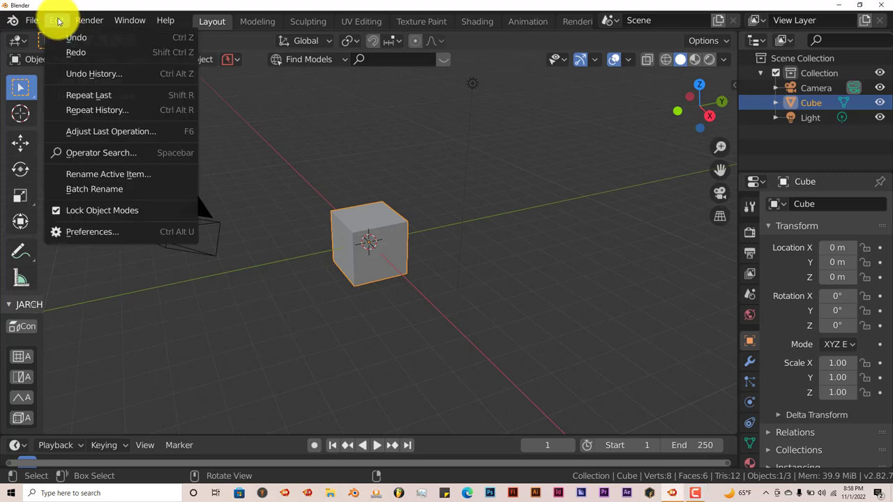
click(101, 232)
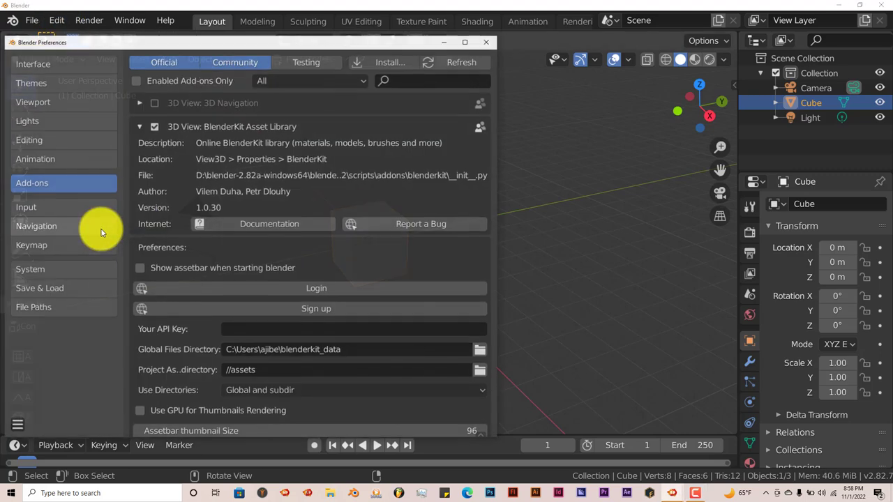
click(445, 83)
text(ble)
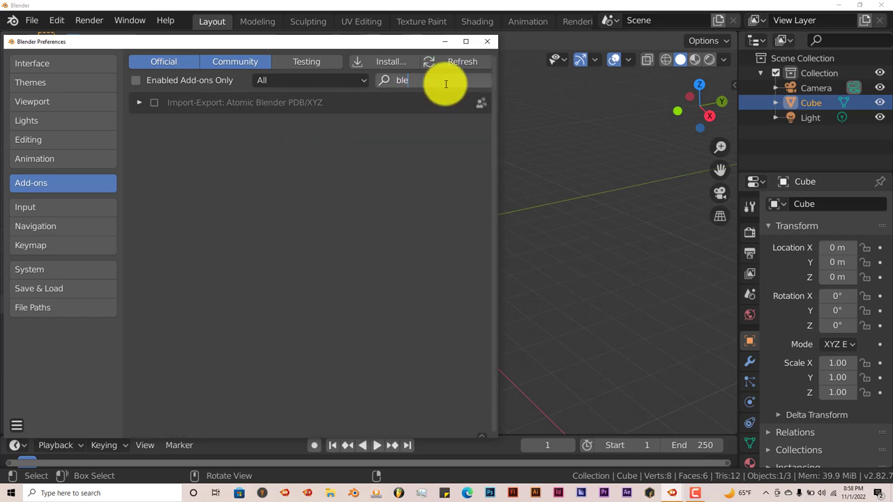
text(nder)
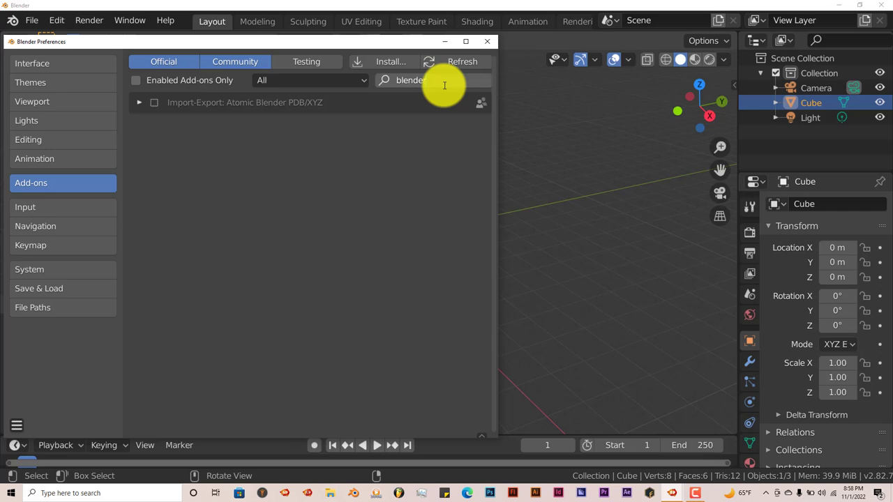
key(BackSpace)
key(BackSpace)
key(BackSpace)
key(BackSpace)
key(BackSpace)
key(BackSpace)
key(BackSpace)
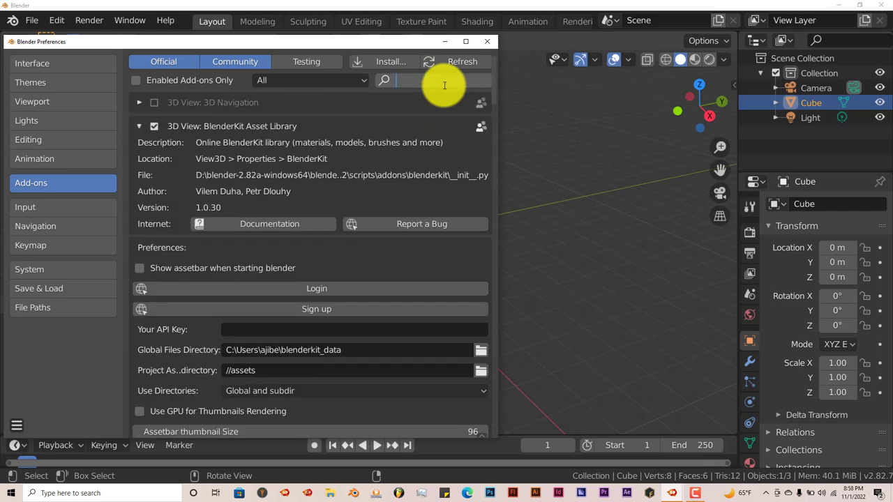
- Search the add-ons for "blenderkit" and empty the search again
text(blende)
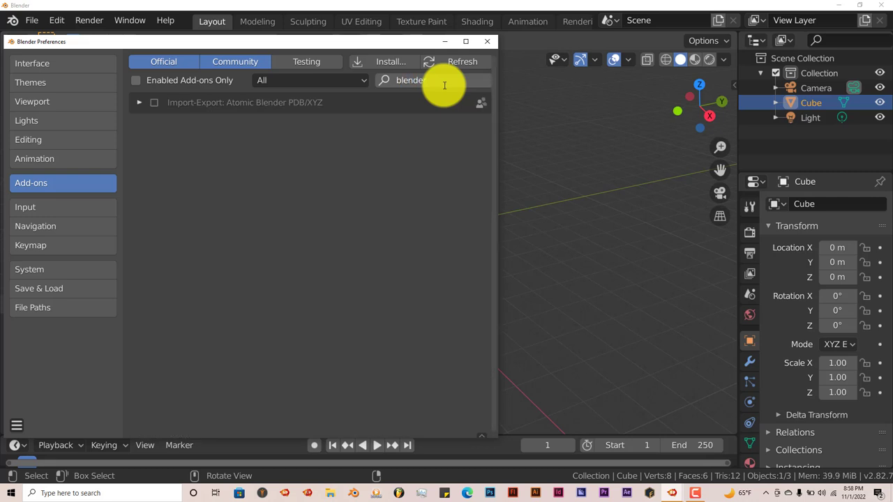
text(rkit)
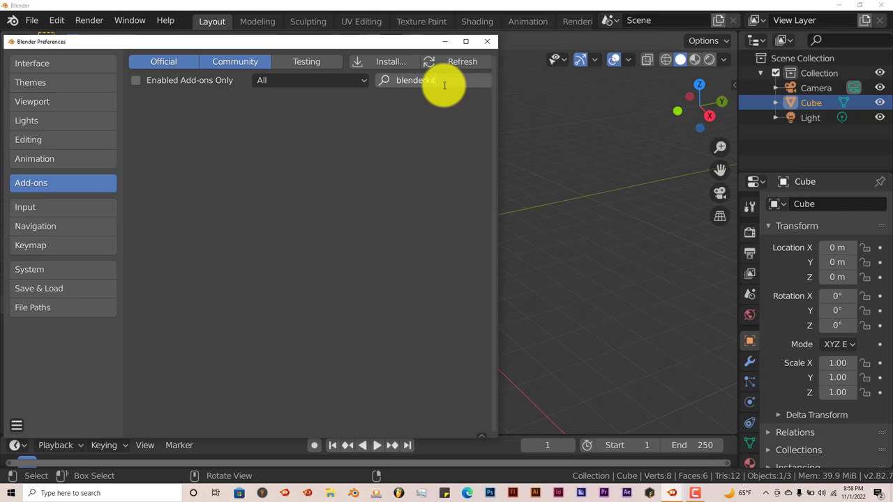
key(BackSpace)
key(BackSpace)
key(BackSpace)
key(BackSpace)
key(BackSpace)
key(BackSpace)
key(BackSpace)
key(BackSpace)
key(BackSpace)
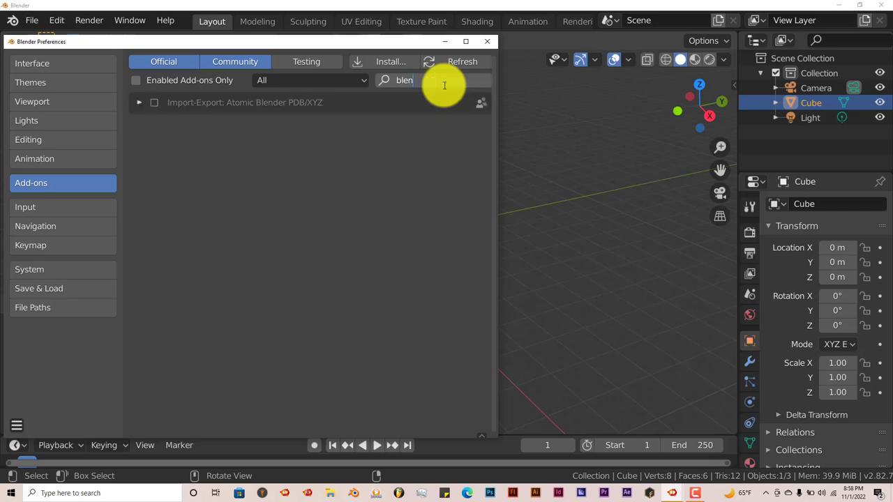
- Search the add-ons for "3dblender" and restore the full, unfiltered add-on list
text(3)
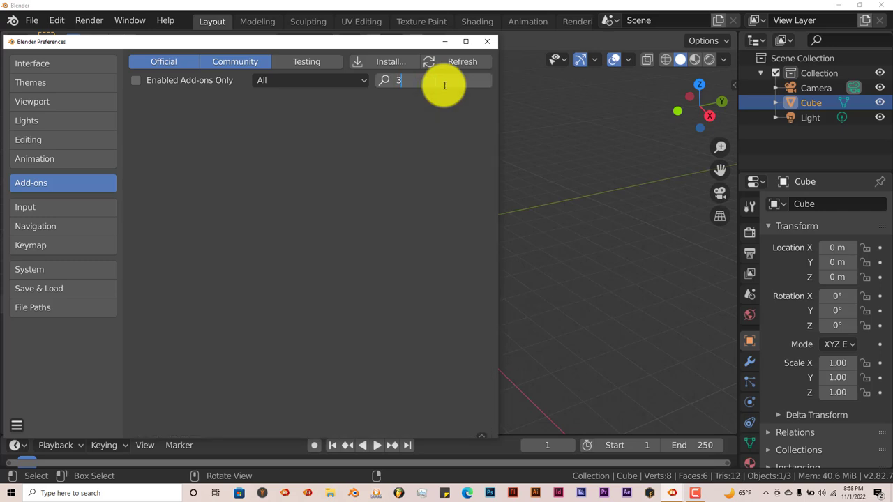
text(db)
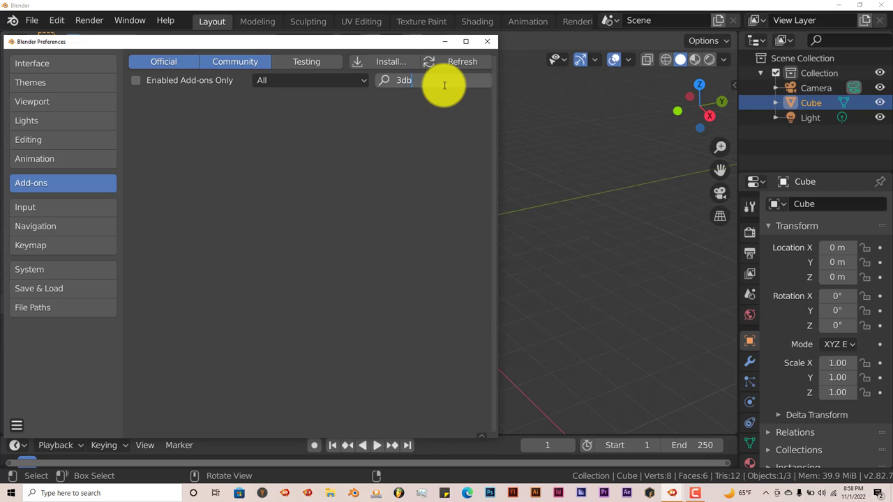
text(lender)
key(BackSpace)
key(BackSpace)
key(BackSpace)
key(BackSpace)
key(BackSpace)
key(BackSpace)
key(BackSpace)
key(BackSpace)
key(BackSpace)
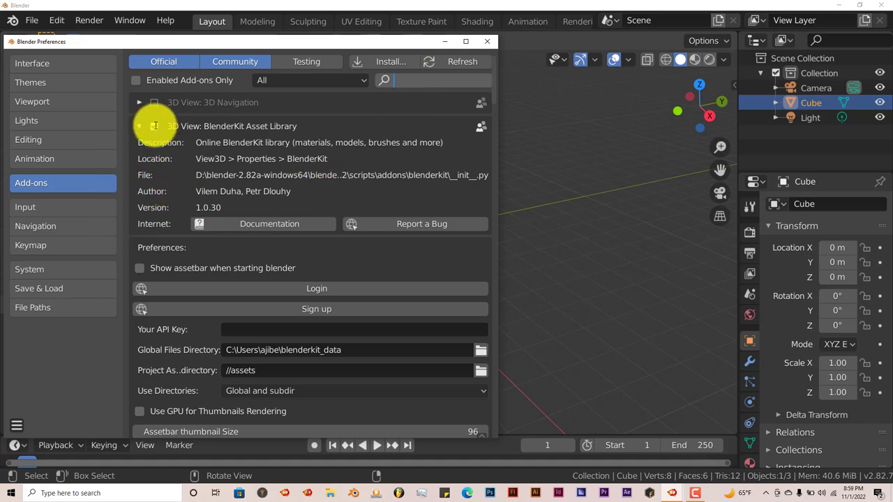
- Filter the add-ons by "arch" to check the Archimesh add-on, and close the preferences
click(414, 80)
text(arch)
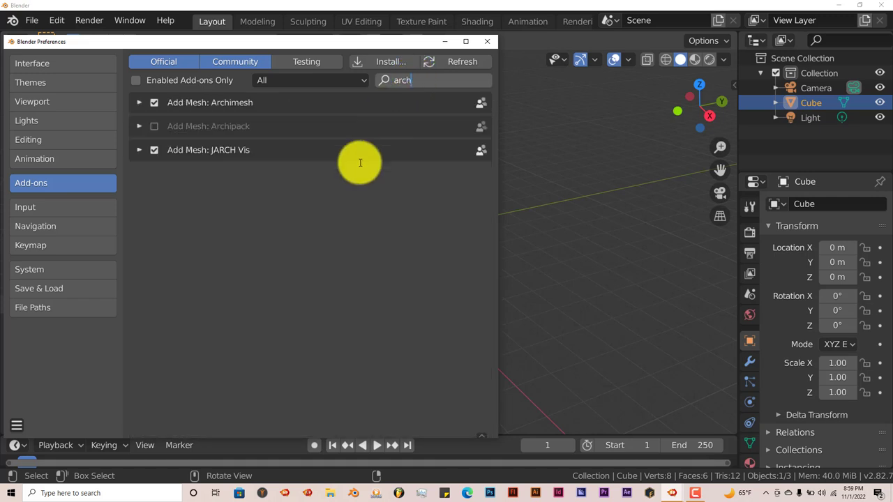
click(487, 42)
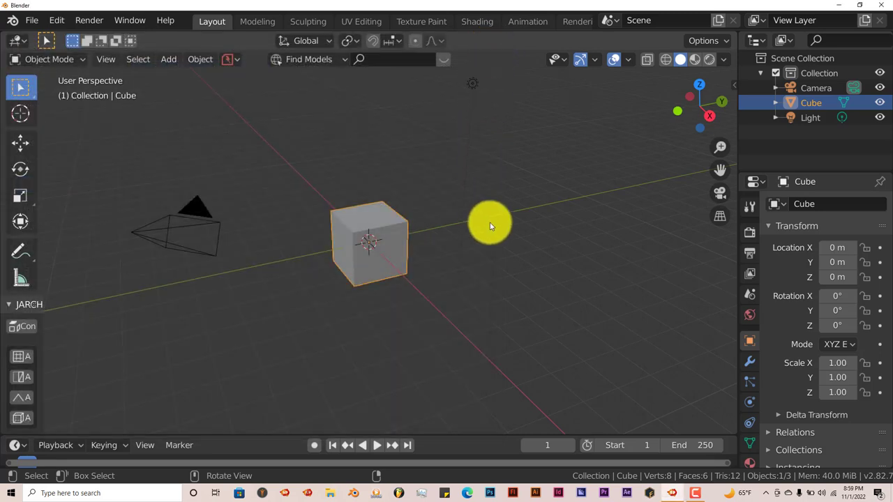
- Show the viewport sidebar, check the BlenderKit tools, and leave the Create category with Archimesh displayed
click(734, 84)
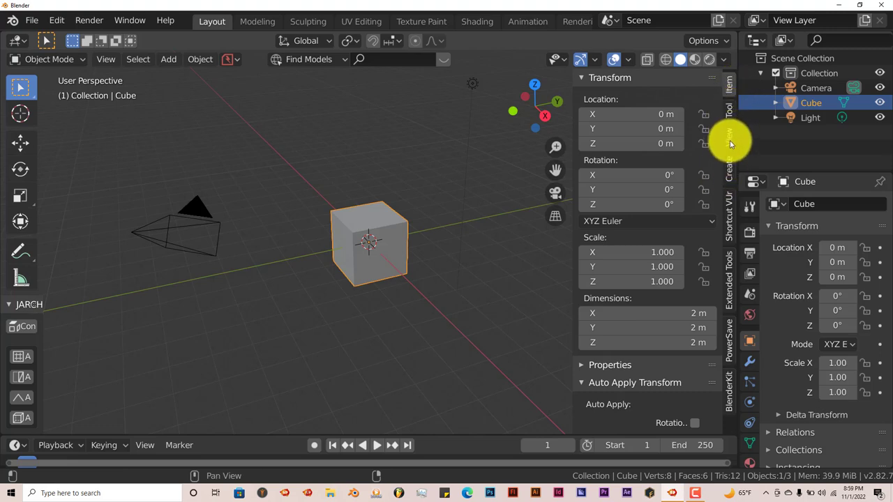
click(731, 168)
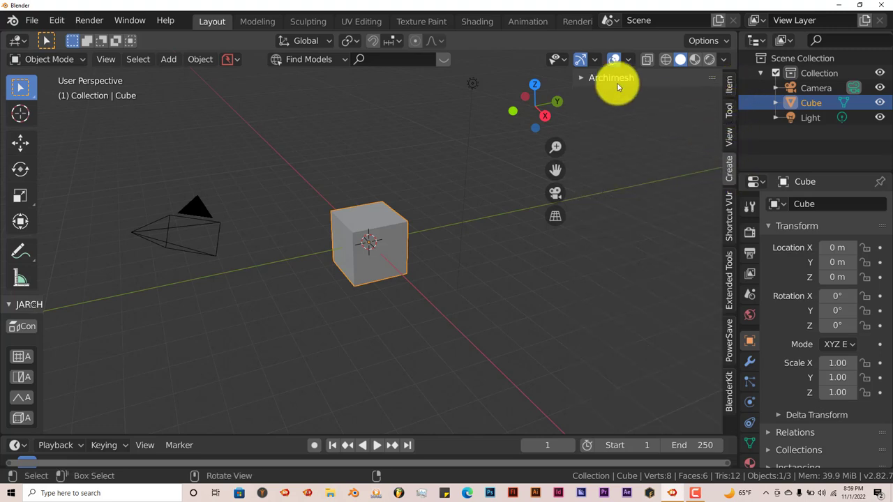
click(730, 392)
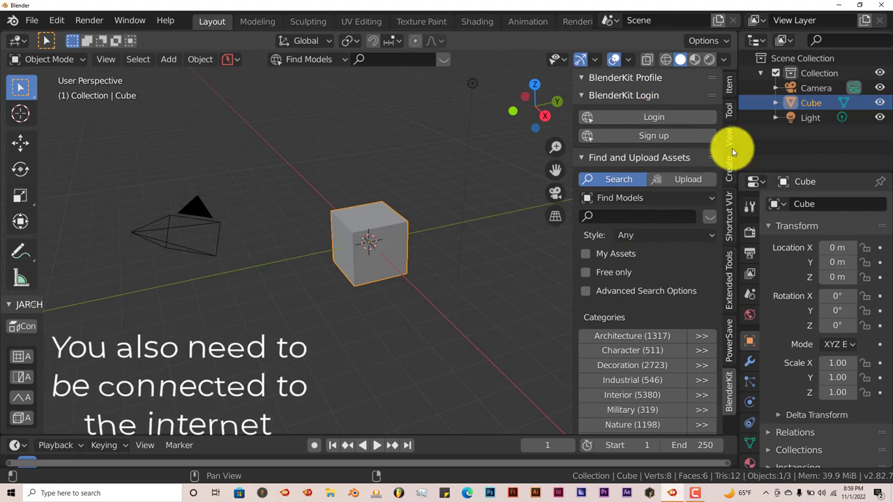
click(729, 171)
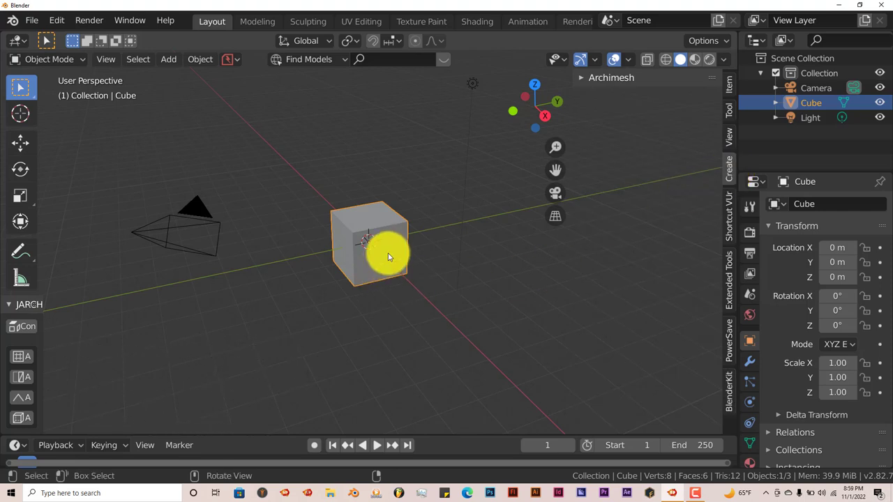
- Delete the default cube from the scene
scroll(389, 257, up, 2)
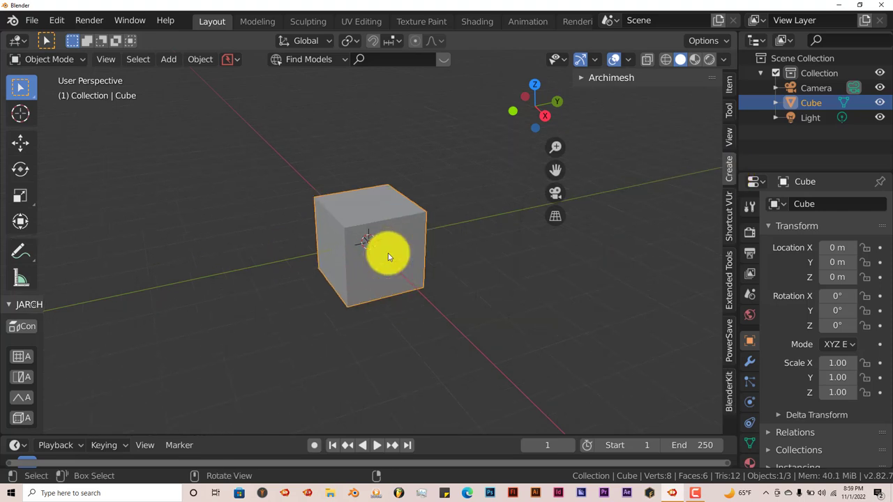
key(Delete)
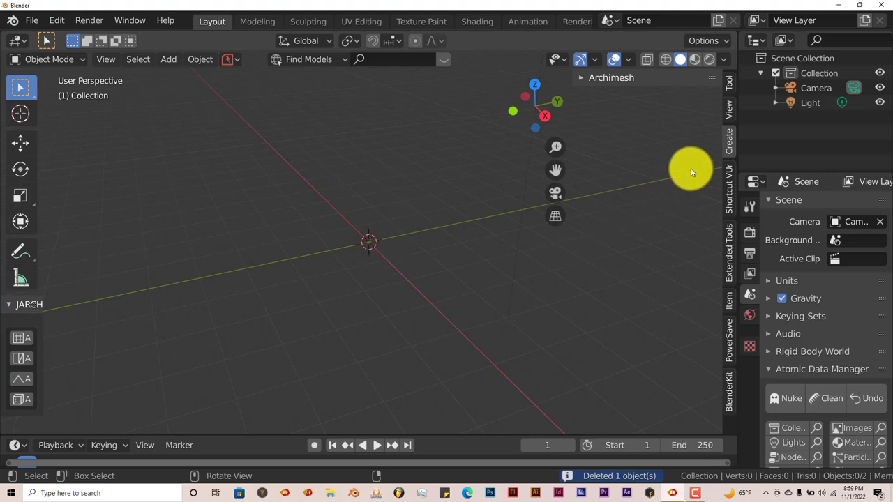
- Expand the Archimesh tools and add a Room element at the scene origin
click(582, 79)
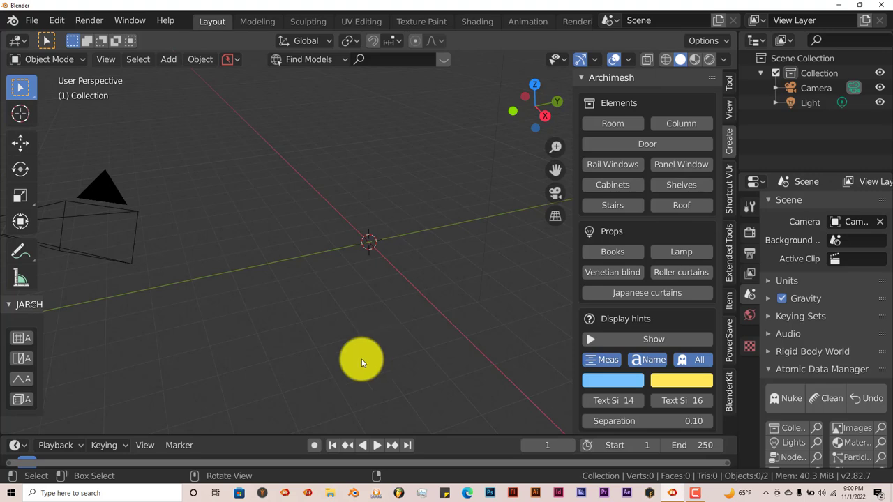
click(603, 128)
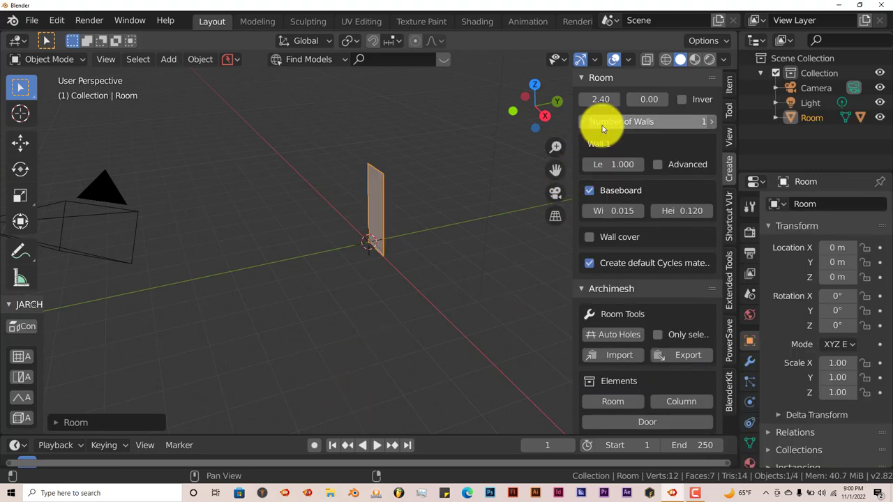
middle_drag(350, 297, 386, 311)
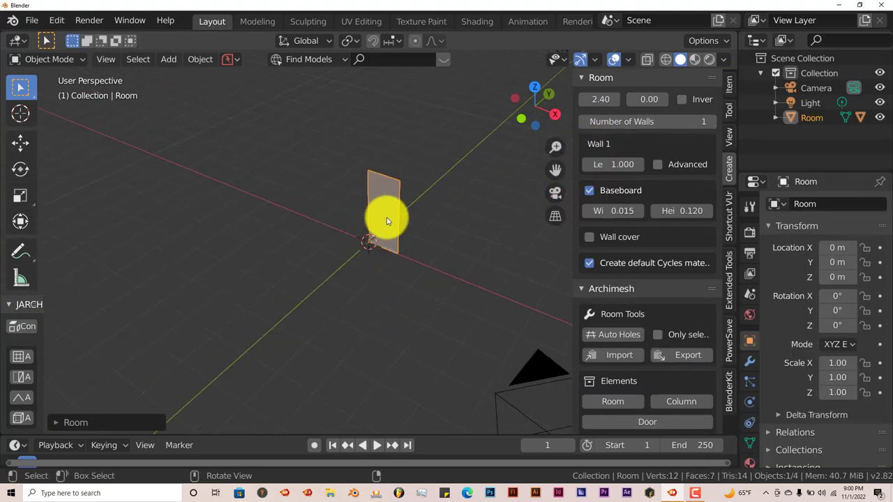
middle_drag(385, 215, 374, 205)
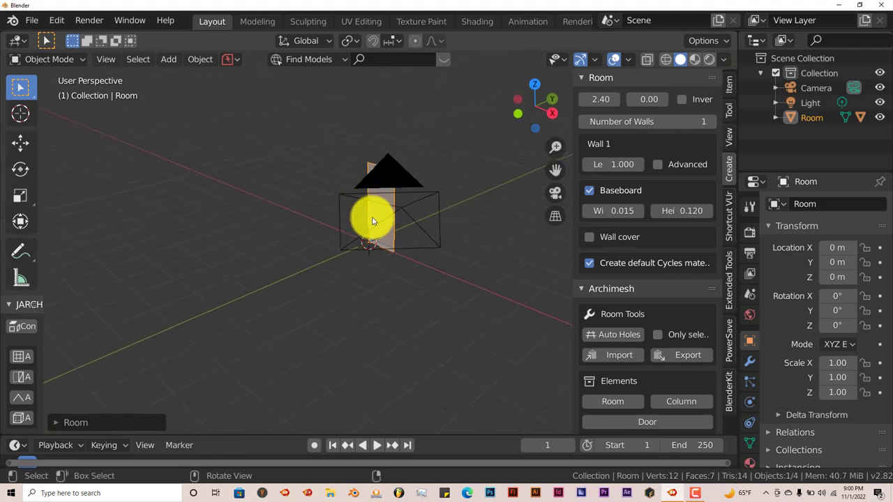
middle_drag(403, 235, 381, 241)
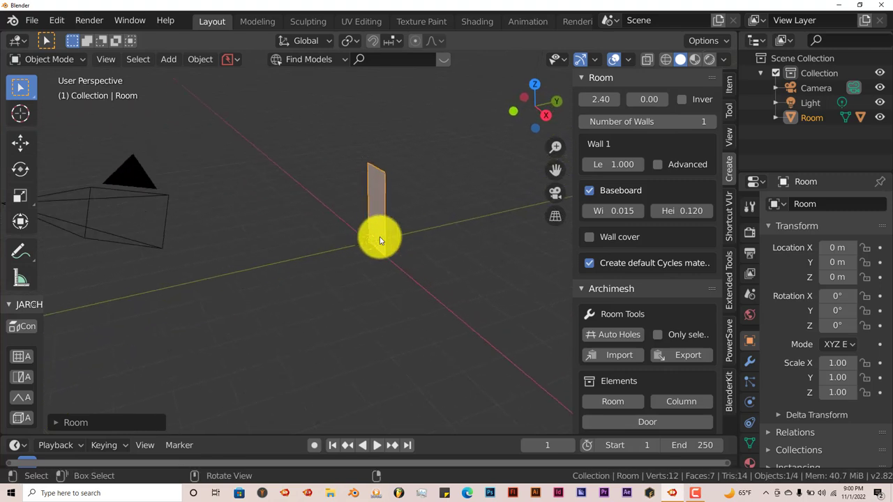
scroll(380, 241, up, 3)
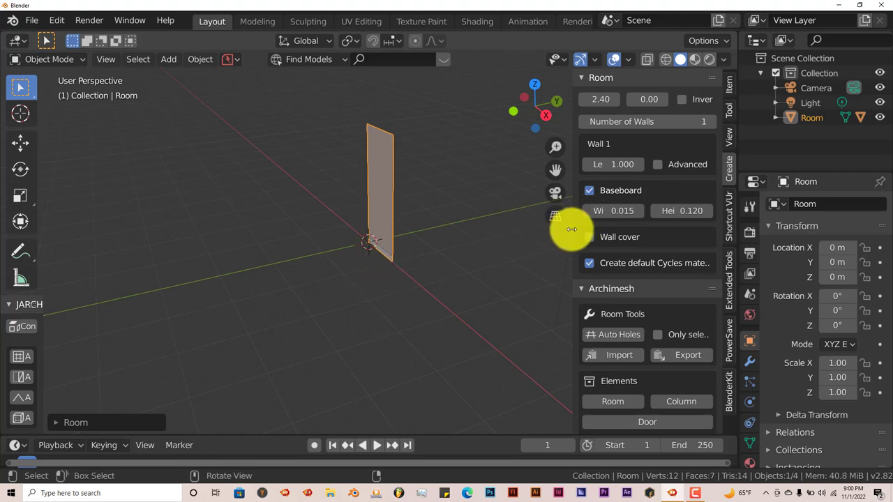
- Widen the sidebar so the room parameters are readable and set the length of Wall 1 to 6
drag(572, 229, 524, 234)
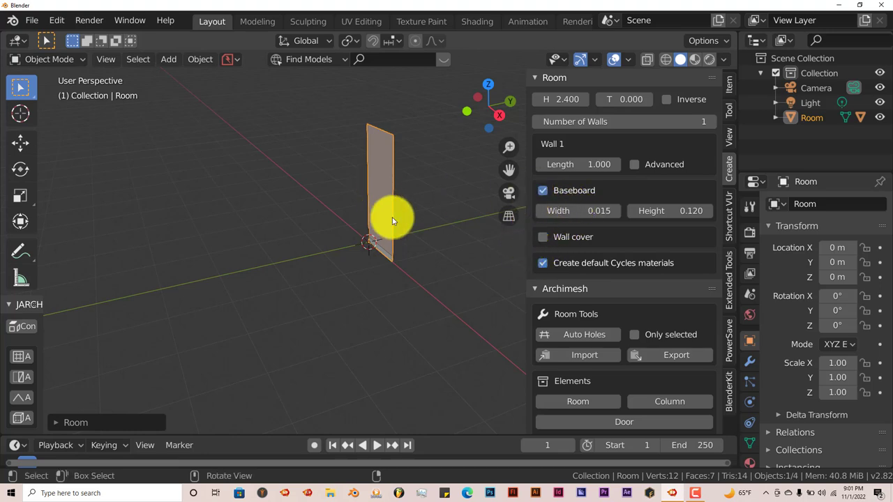
click(567, 164)
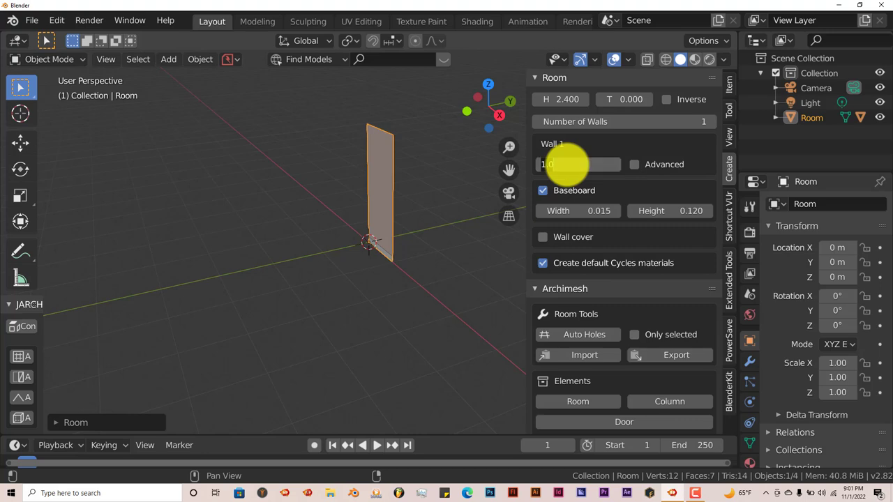
key(BackSpace)
text(6)
key(Return)
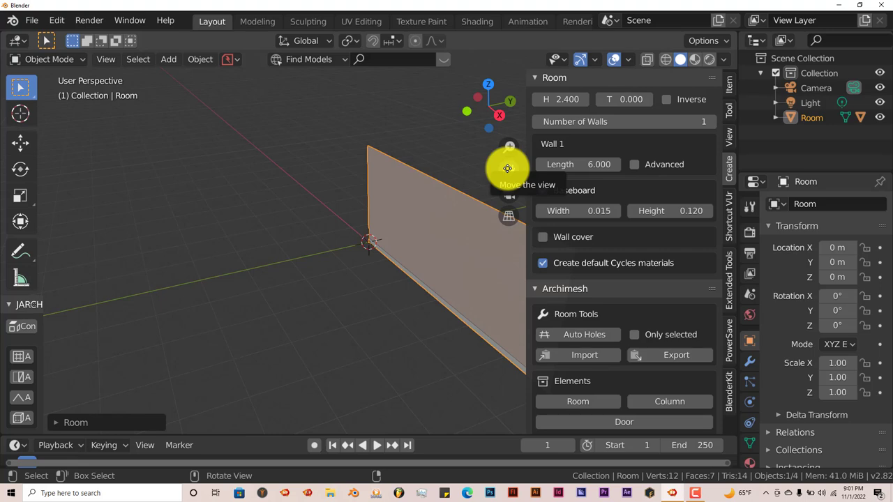
drag(507, 168, 319, 140)
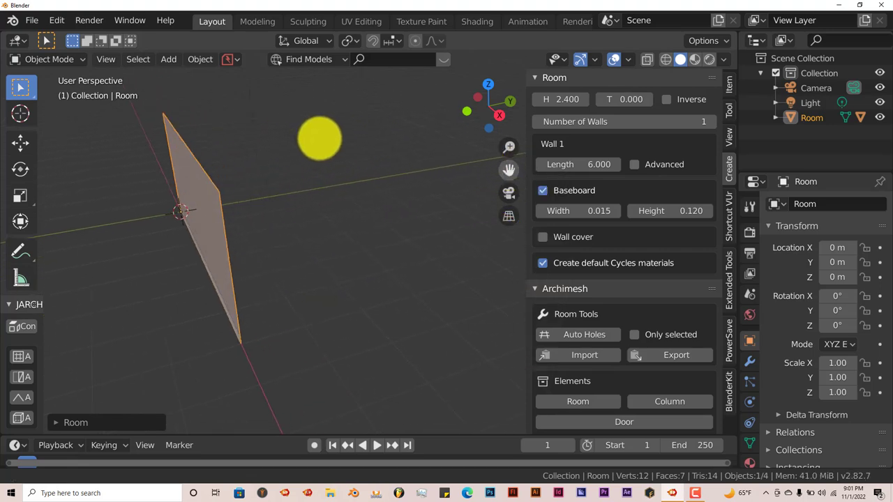
mouse_move(276, 277)
middle_down()
mouse_move(315, 265)
mouse_move(286, 291)
mouse_move(230, 293)
mouse_move(271, 293)
mouse_move(258, 311)
mouse_move(253, 293)
mouse_move(279, 282)
middle_up()
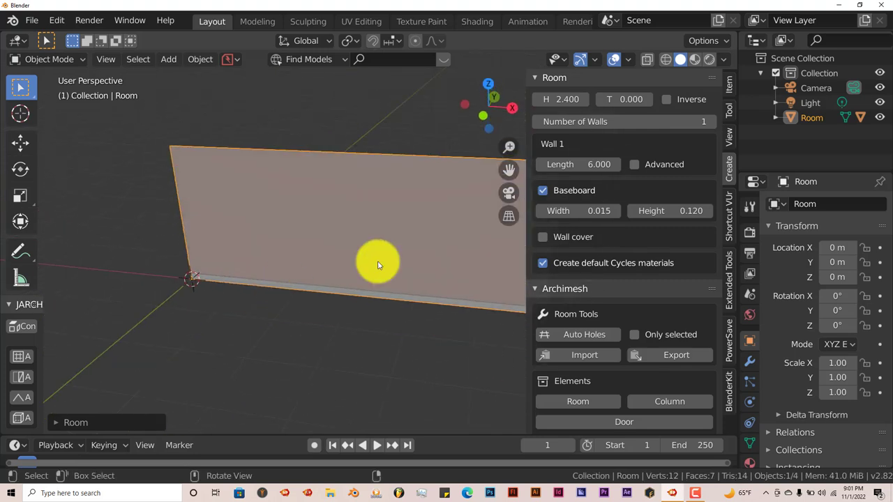
drag(506, 168, 374, 242)
middle_drag(375, 242, 379, 303)
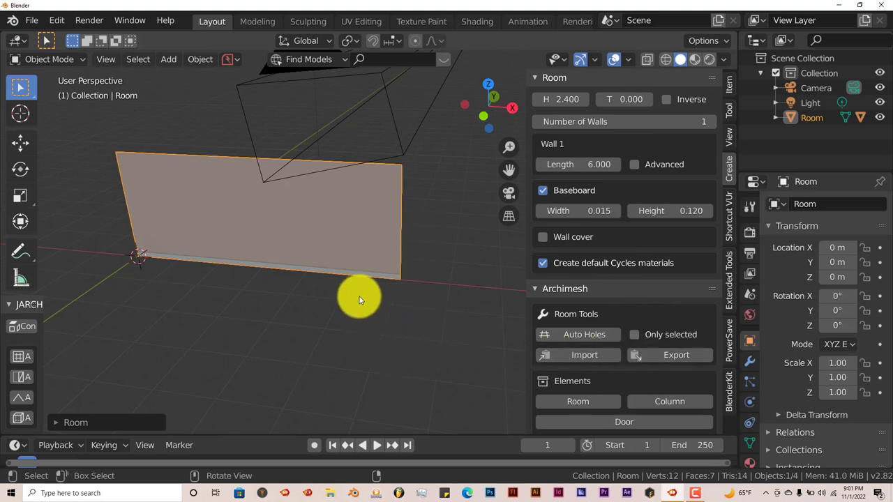
- Increase the room's number of walls to 2 and set the length of Wall 2 to 6
click(711, 123)
middle_drag(360, 305, 258, 241)
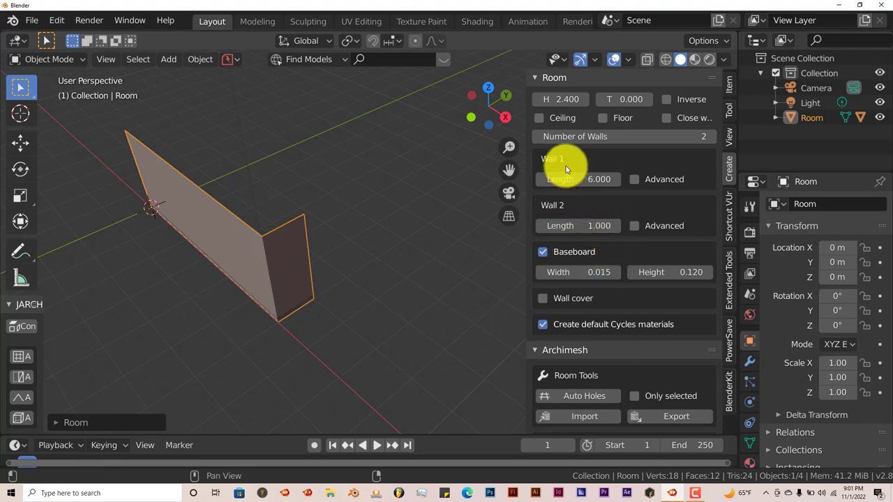
click(568, 224)
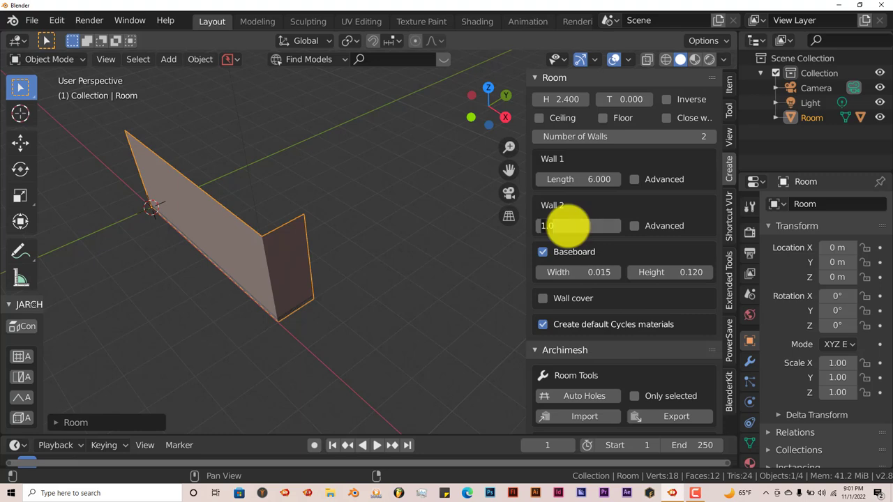
text(6)
key(Return)
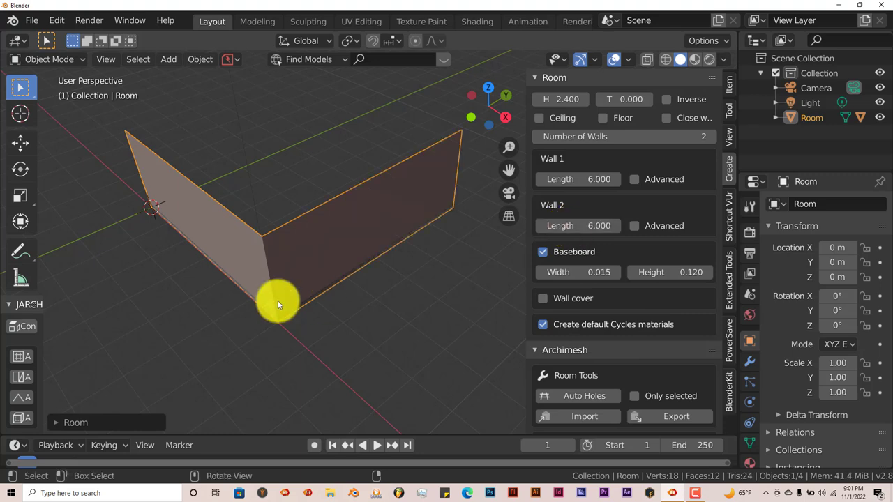
middle_drag(351, 288, 270, 303)
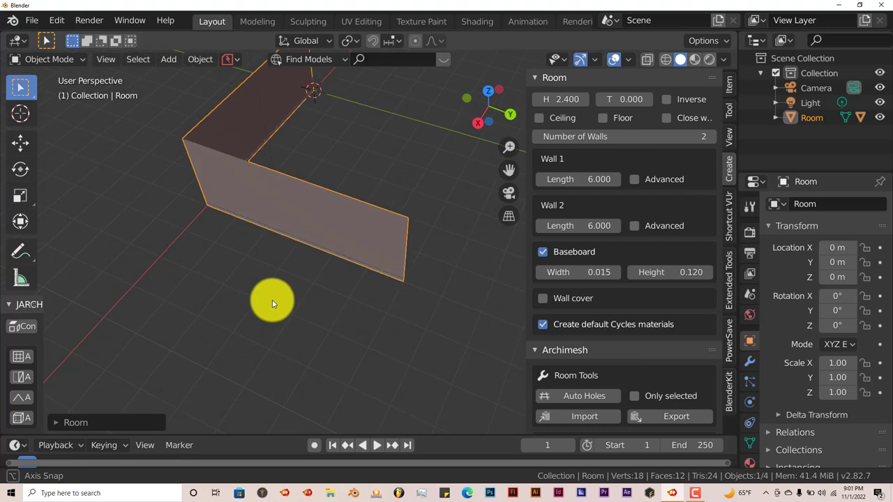
- Increase the room's number of walls to 3 and set the length of Wall 3 to -6
middle_drag(262, 200, 293, 223)
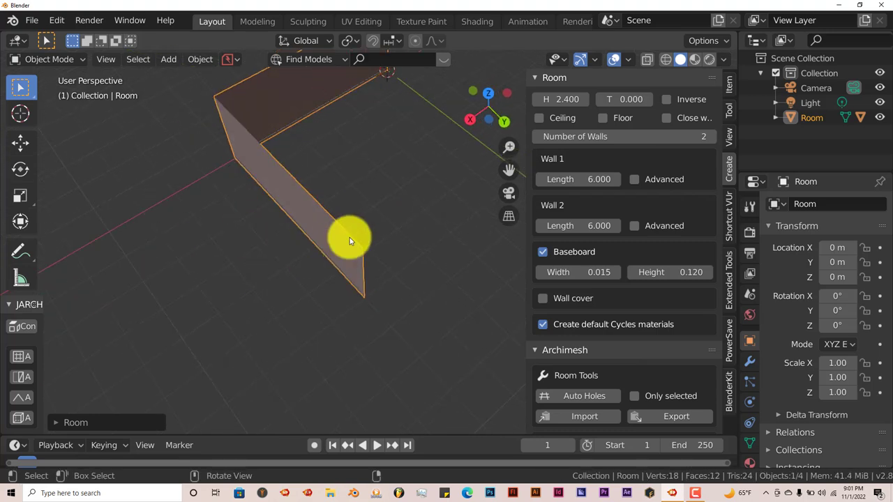
middle_drag(349, 240, 373, 191)
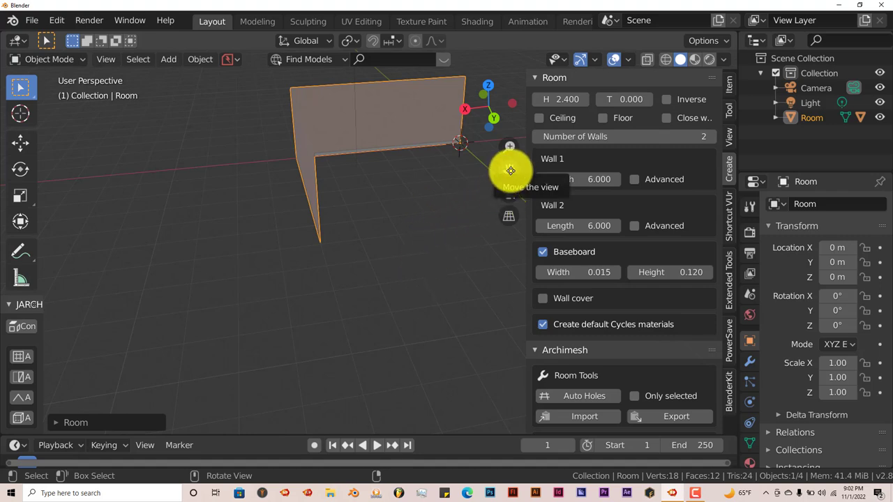
drag(510, 171, 335, 248)
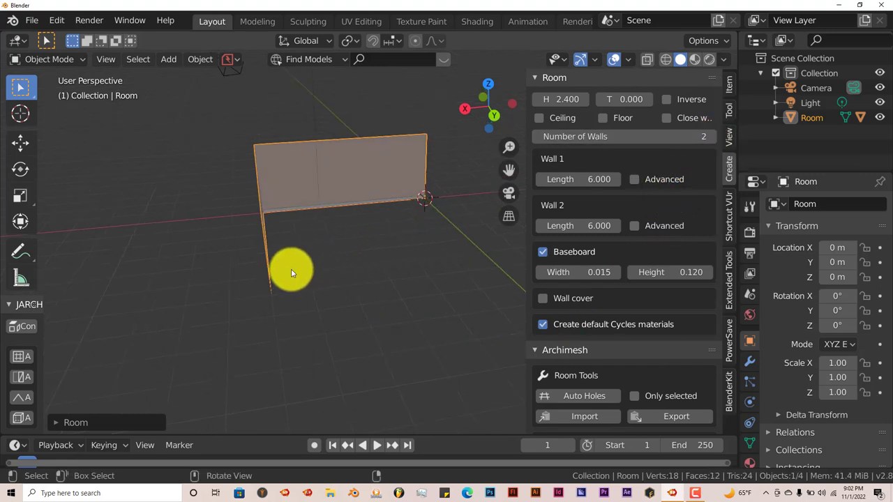
click(707, 137)
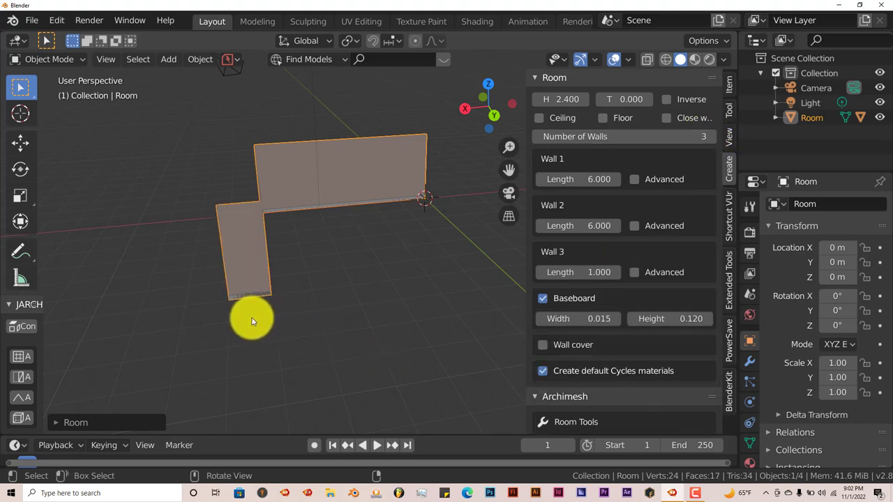
middle_drag(252, 322, 249, 328)
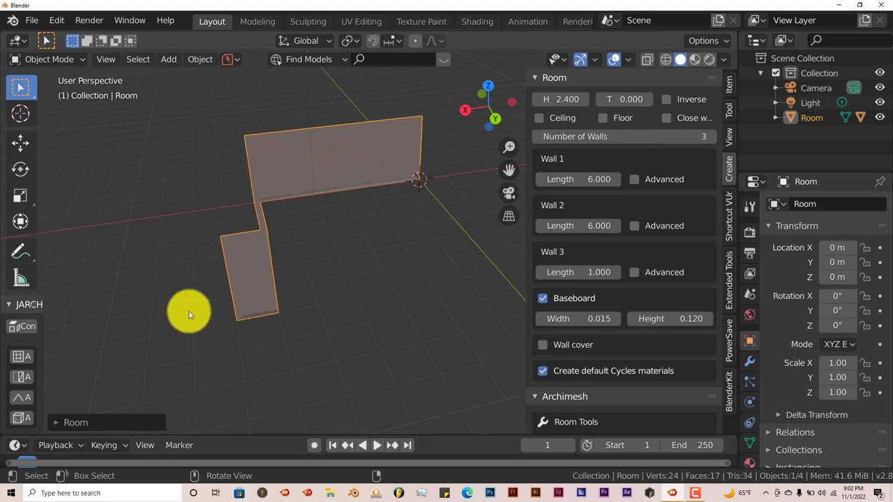
click(585, 275)
text(1.0)
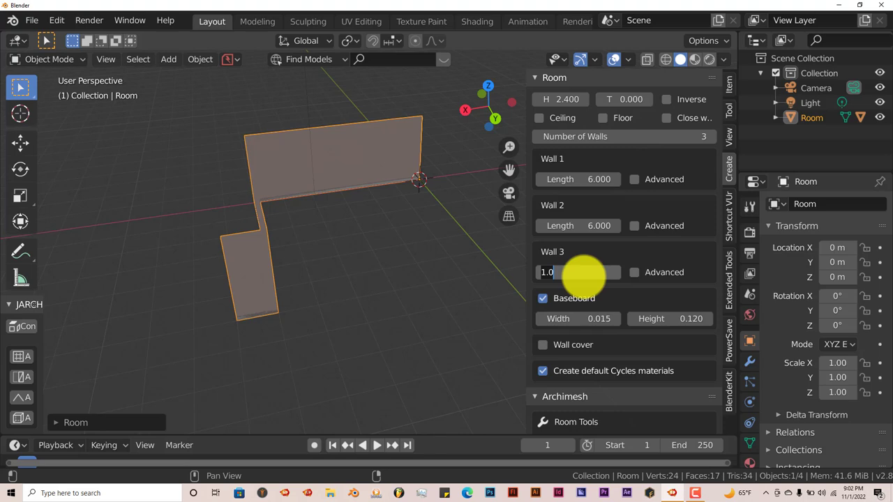
key(Return)
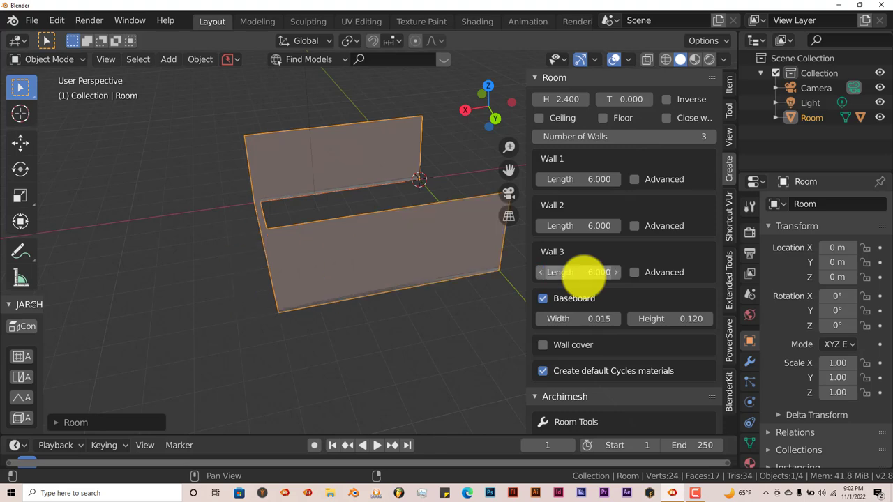
mouse_move(343, 315)
middle_down()
mouse_move(309, 329)
mouse_move(231, 303)
mouse_move(375, 294)
mouse_move(360, 299)
mouse_move(364, 322)
mouse_move(357, 315)
middle_up()
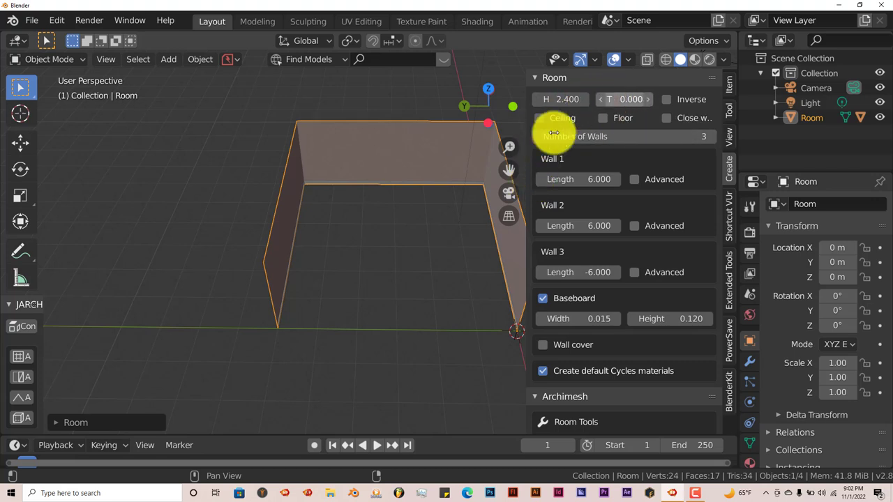
- Widen the sidebar so the room parameters are readable and set the wall thickness to 0.1
drag(553, 133, 270, 167)
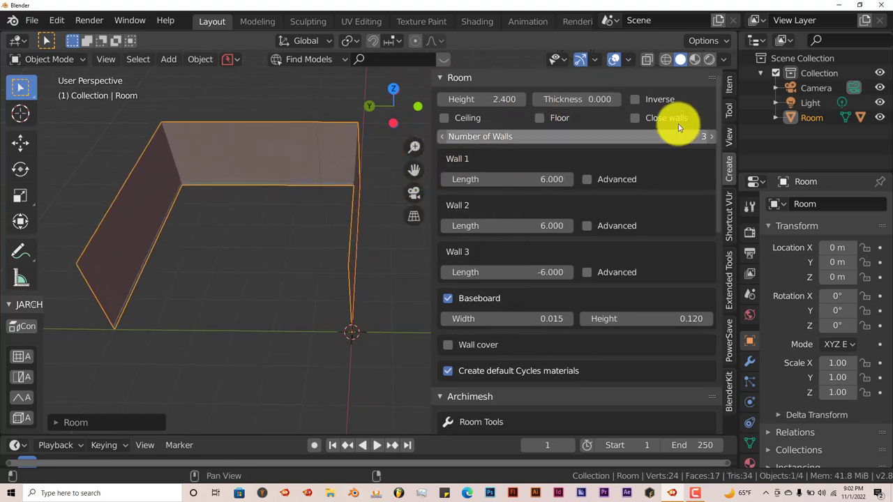
click(583, 99)
text(0.0)
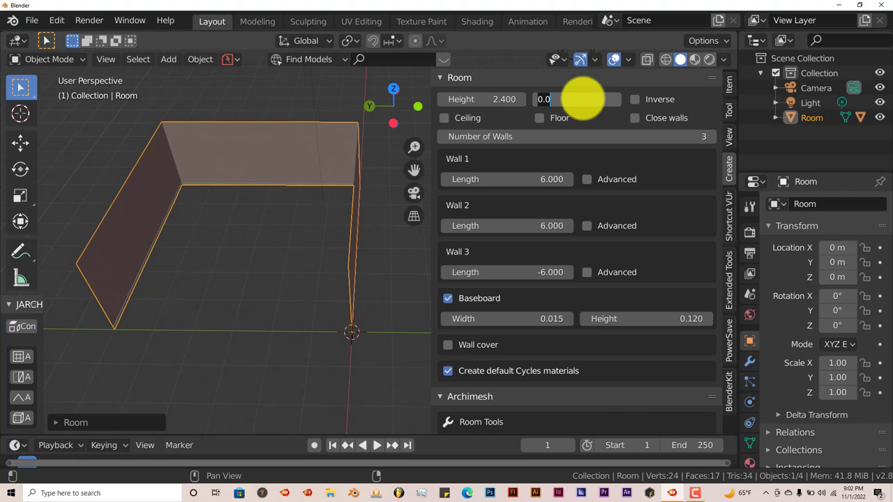
key(Return)
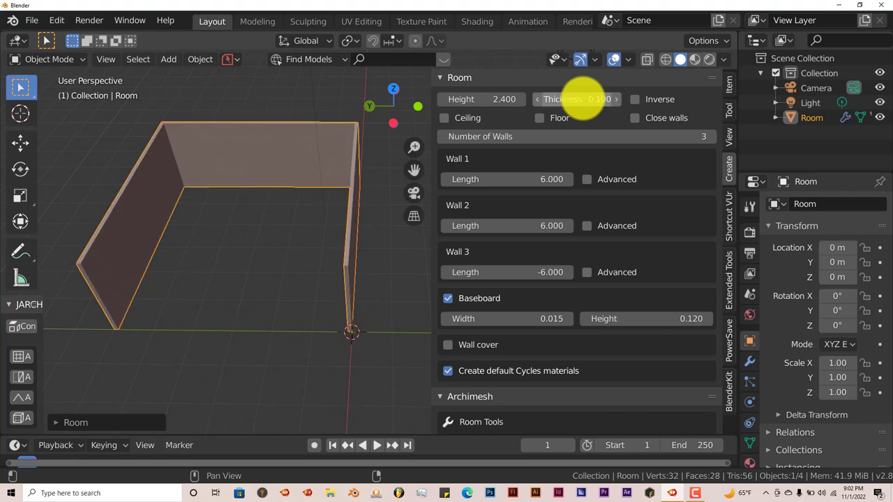
- Add a floor to the room, reselect the Room object and add a ceiling
middle_drag(215, 150, 235, 146)
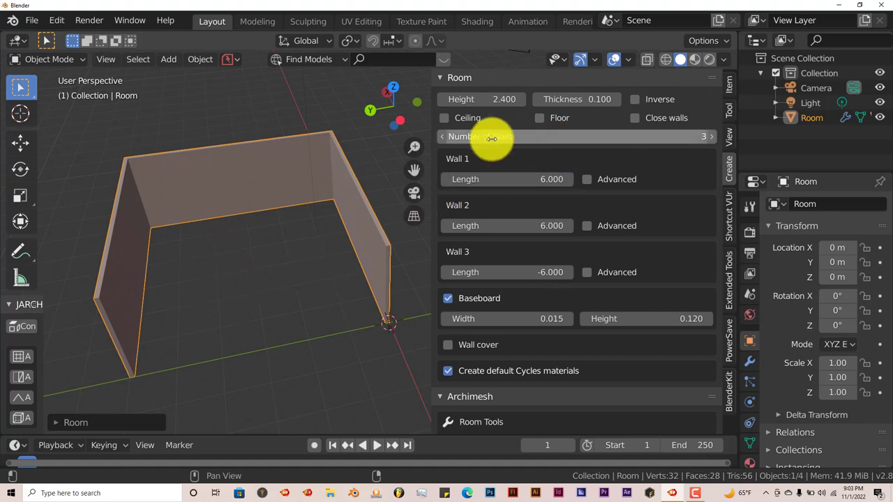
click(541, 119)
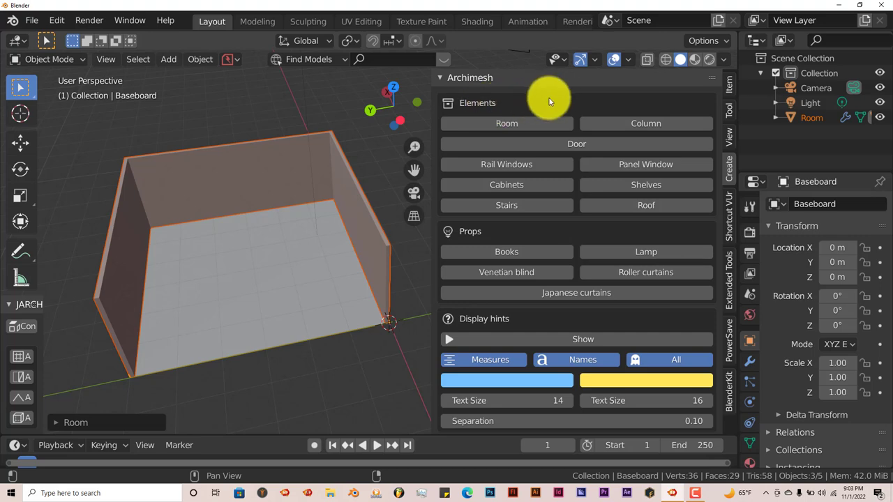
click(300, 174)
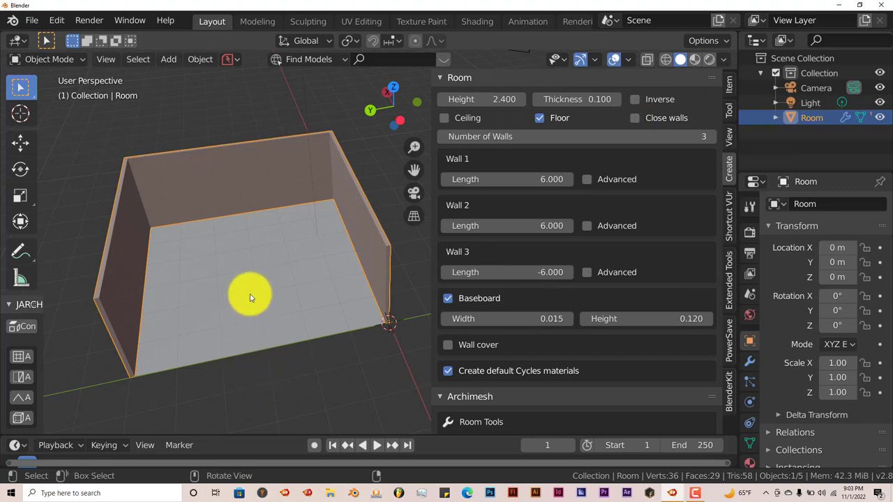
middle_drag(249, 294, 301, 274)
click(445, 118)
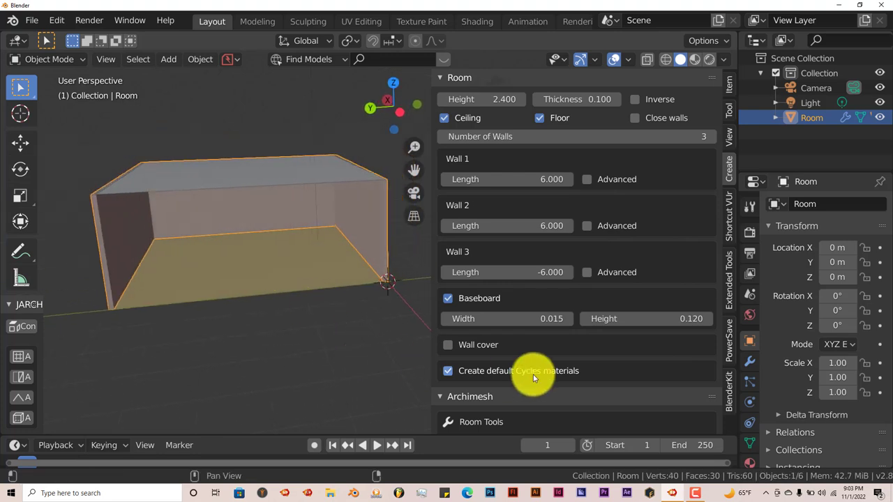
- Look through the Archimesh room tools, elements and props that can be added to the room
scroll(523, 372, down, 4)
scroll(533, 378, down, 3)
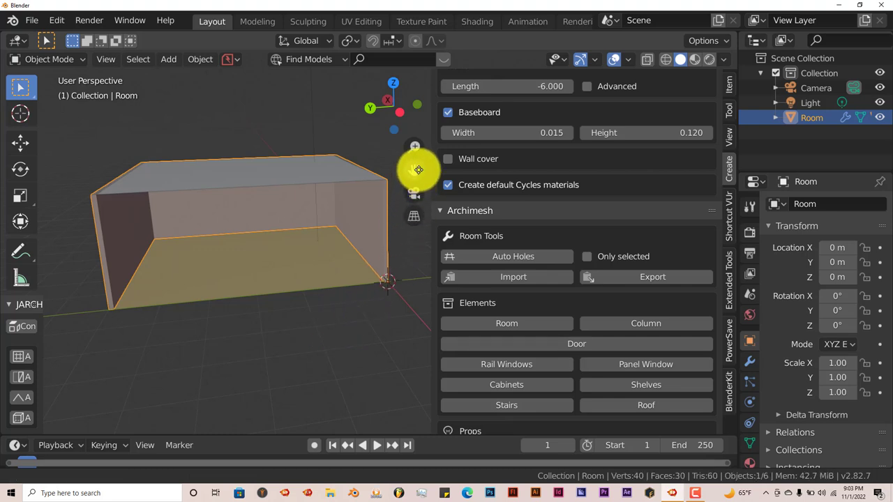
drag(414, 169, 381, 161)
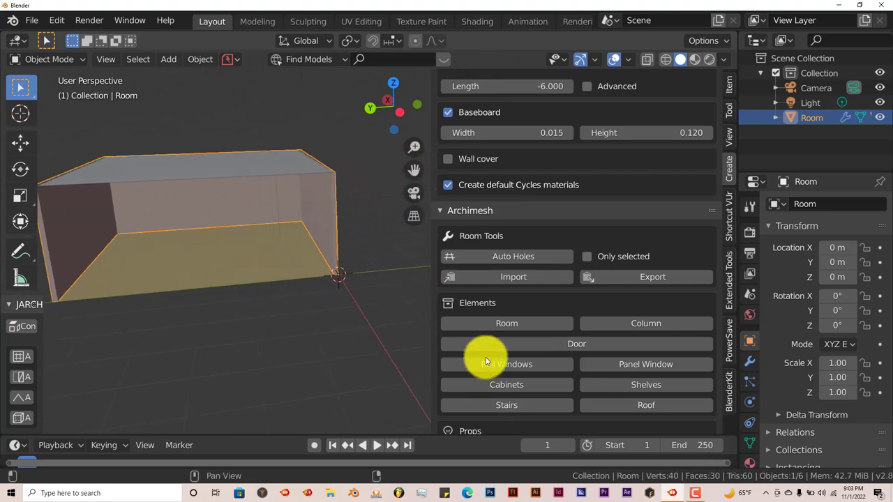
scroll(469, 345, down, 1)
scroll(469, 344, down, 3)
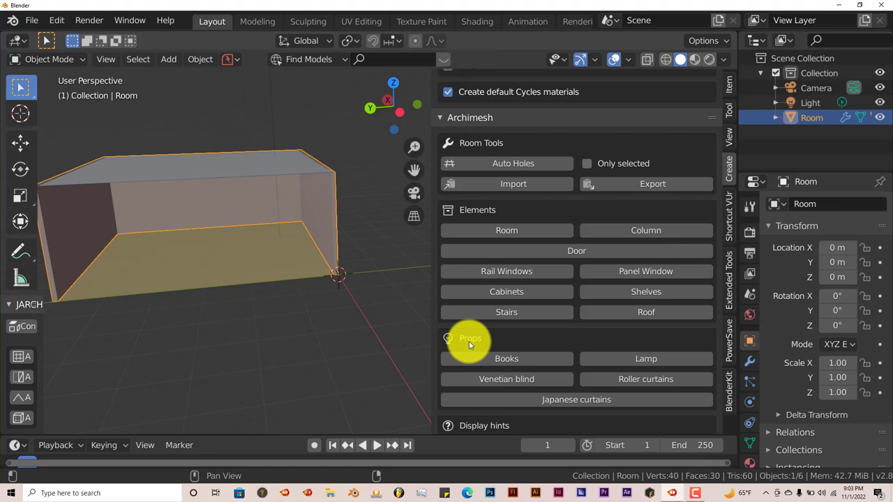
scroll(488, 279, up, 6)
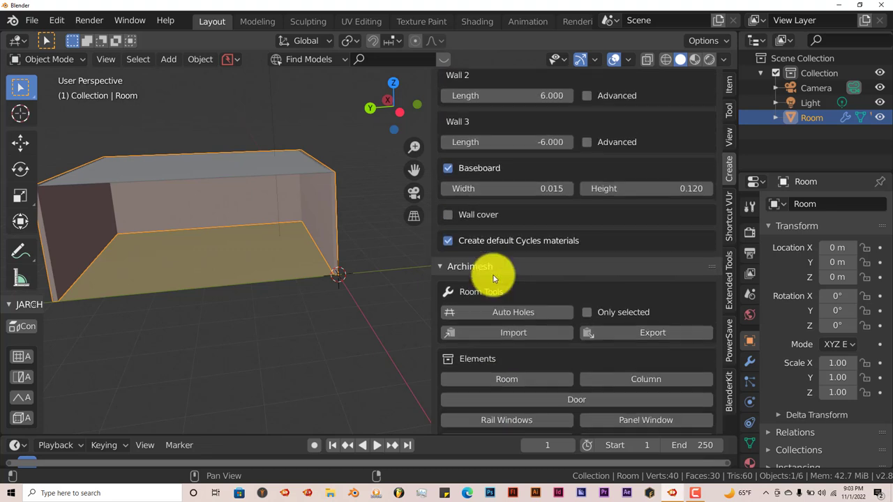
scroll(493, 278, down, 3)
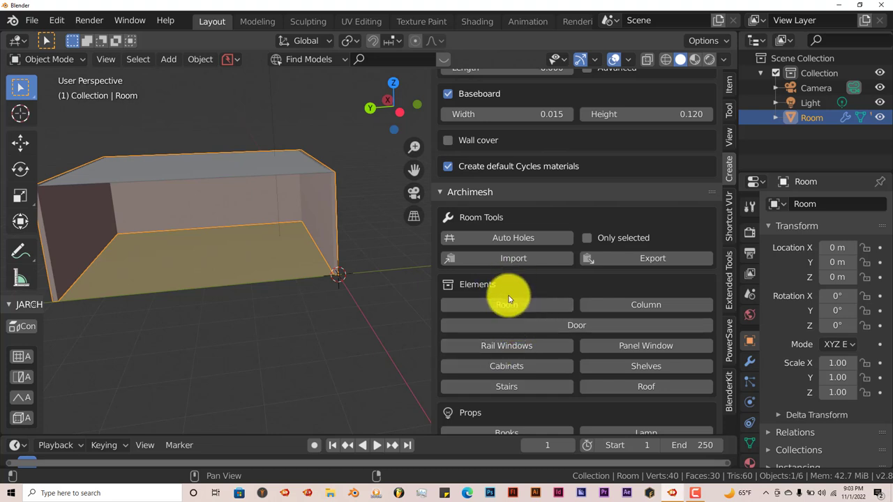
scroll(504, 317, down, 2)
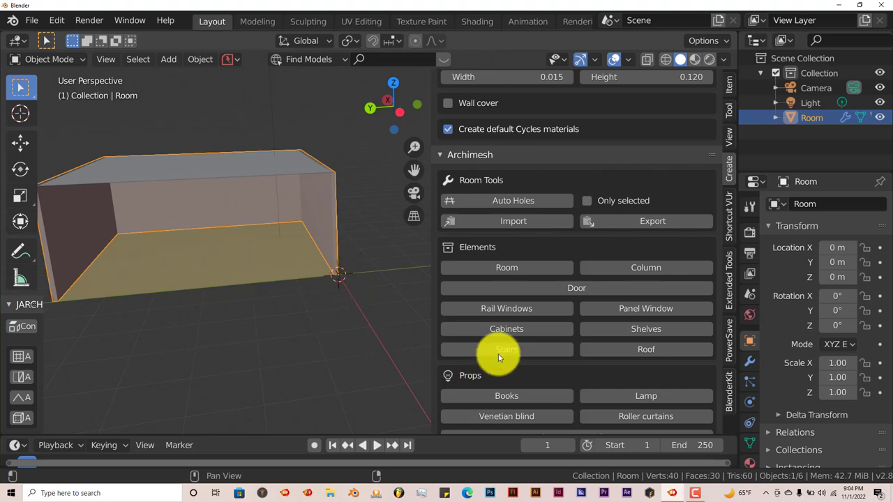
- Add an Archimesh Rail Windows element at the scene origin and bring it into close view
click(499, 311)
scroll(503, 311, down, 5)
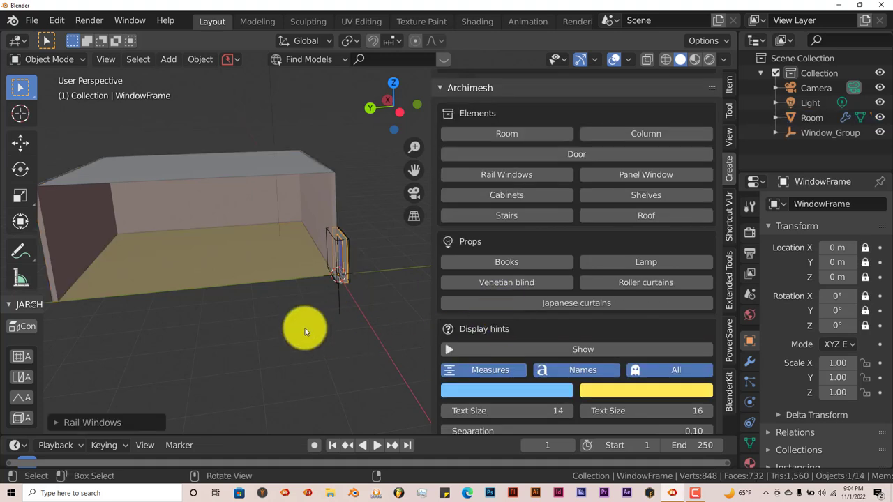
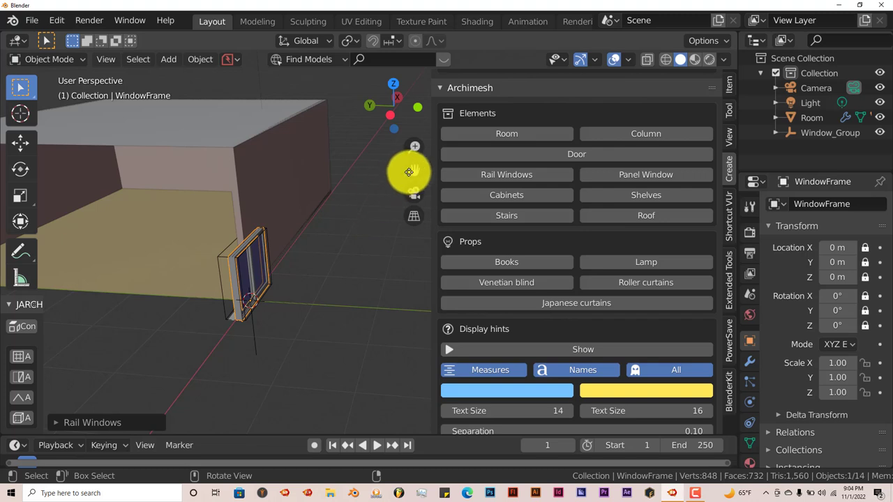
drag(409, 172, 313, 312)
scroll(290, 376, up, 3)
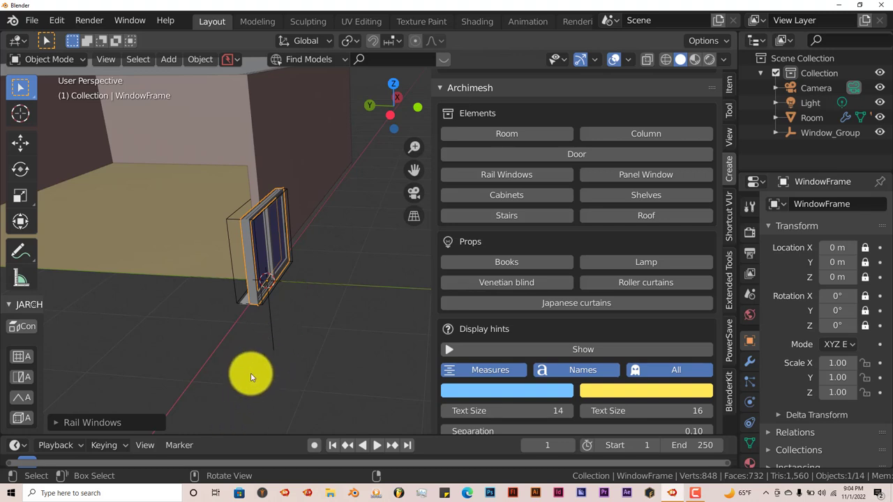
- Select the window's hole control box and its frame in turn to examine the window's parts
click(233, 263)
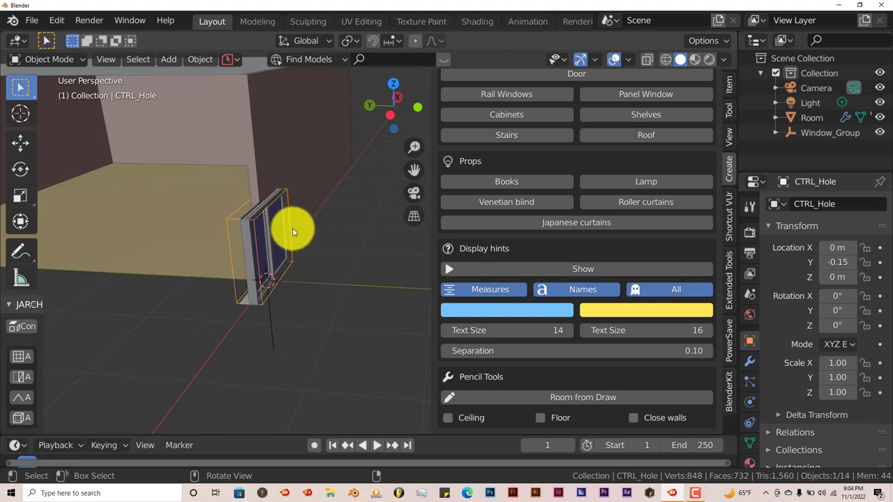
click(259, 219)
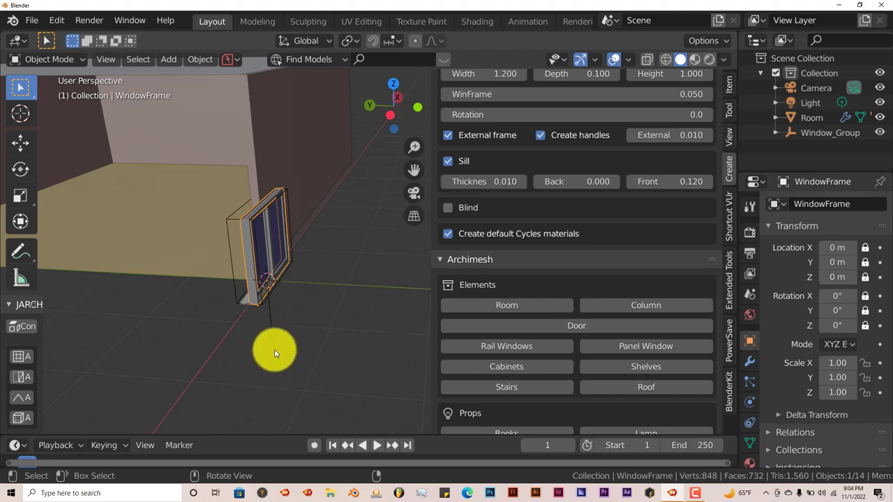
middle_drag(269, 329, 262, 339)
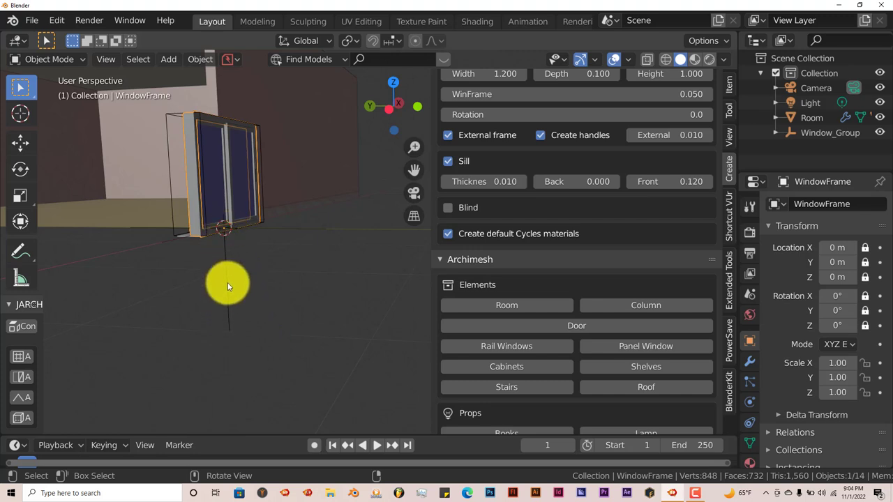
middle_drag(228, 283, 243, 289)
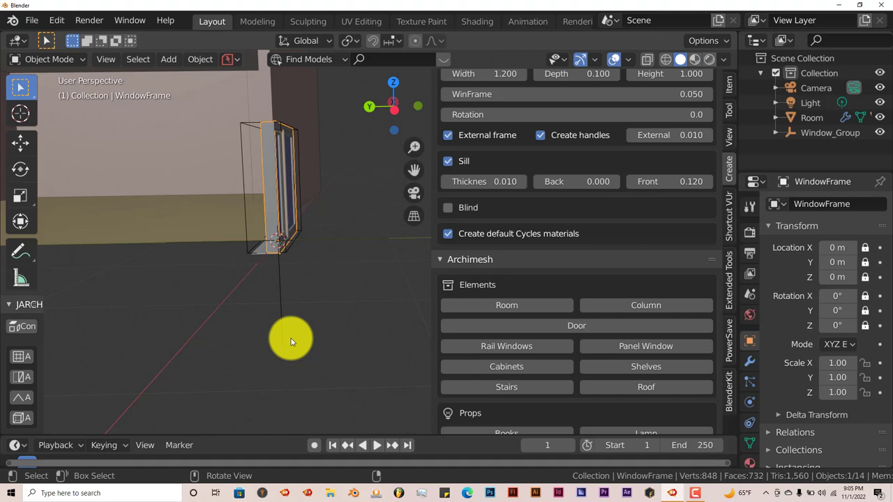
- Select the window's parent empty, Window_Group, and raise the whole window about 0.91 m along Z
click(284, 318)
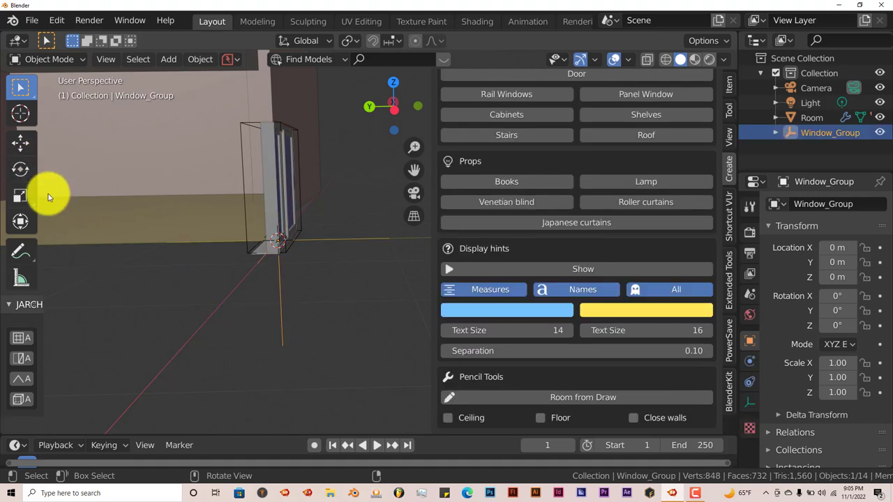
click(20, 143)
middle_drag(276, 321, 247, 335)
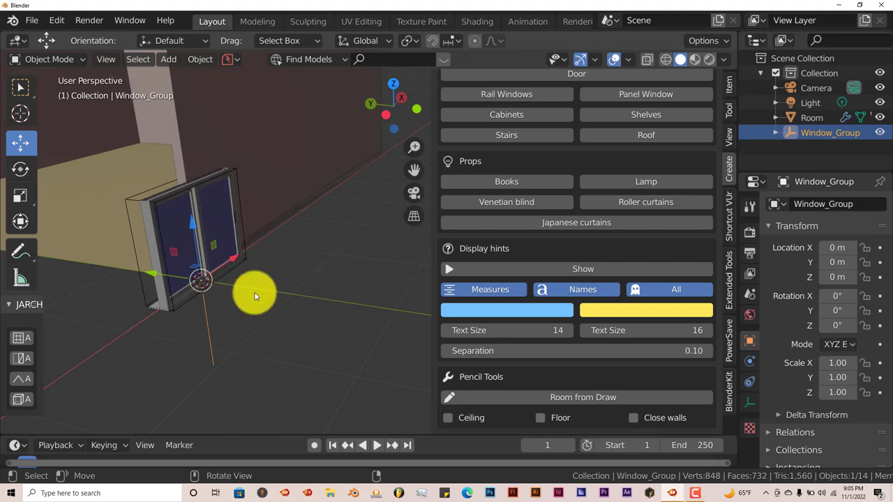
scroll(255, 296, down, 3)
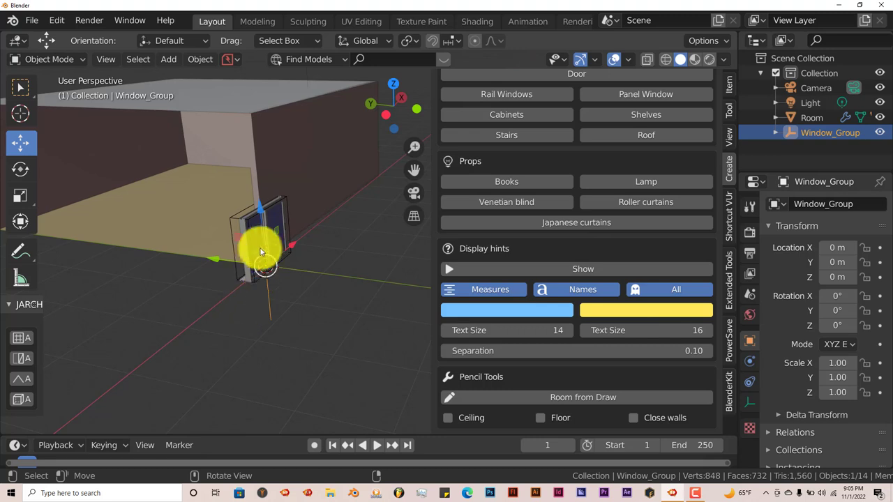
drag(263, 215, 256, 155)
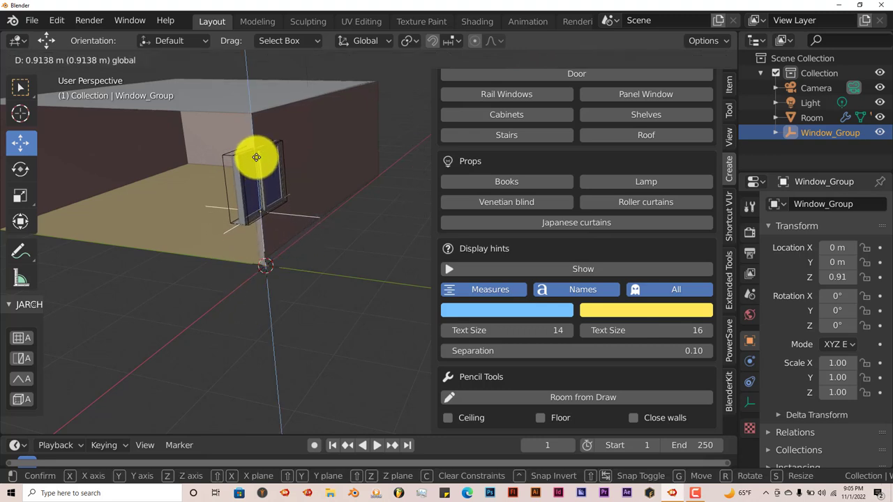
- Move the window group along the X axis to about 4.52 m, toward the far end of the side wall
middle_drag(255, 156, 238, 258)
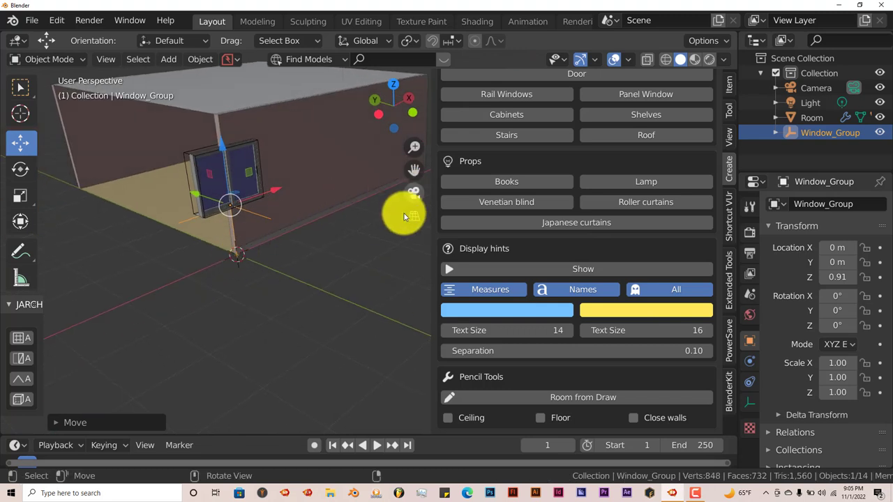
drag(414, 178, 408, 144)
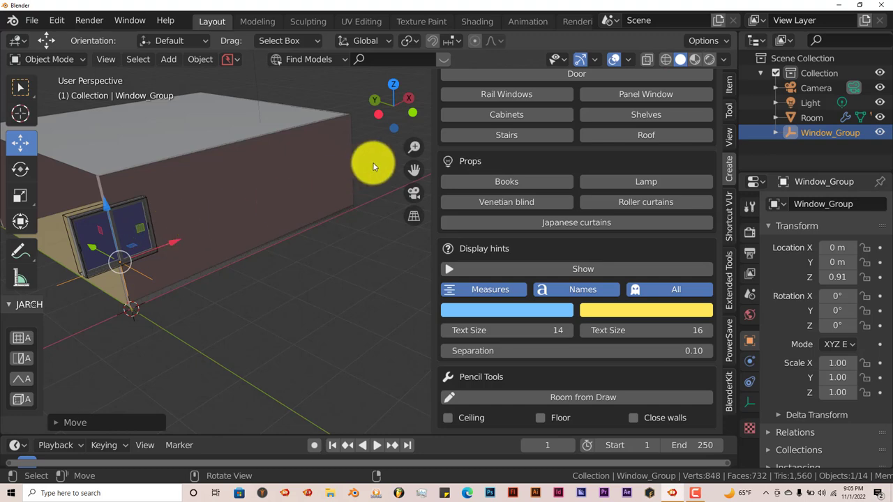
drag(171, 248, 360, 167)
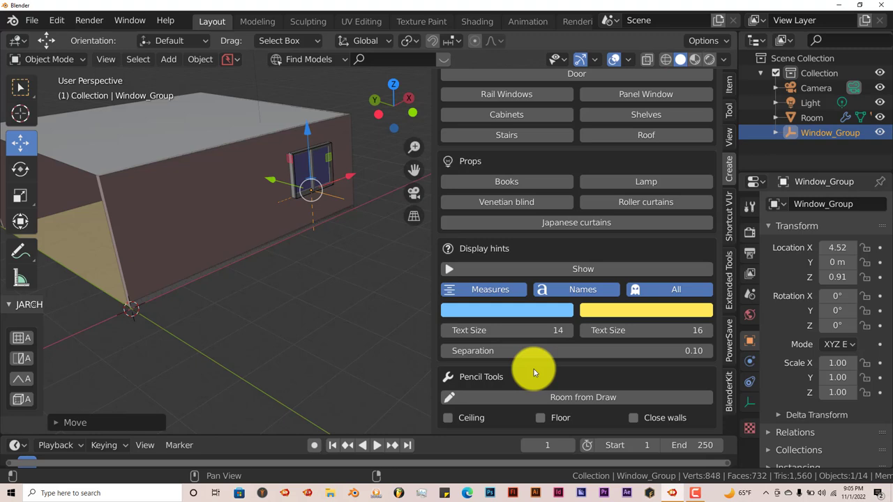
- Add a second Archimesh Rail Windows element at the scene origin and raise its whole window group about 1.03 m along Z
scroll(533, 369, up, 3)
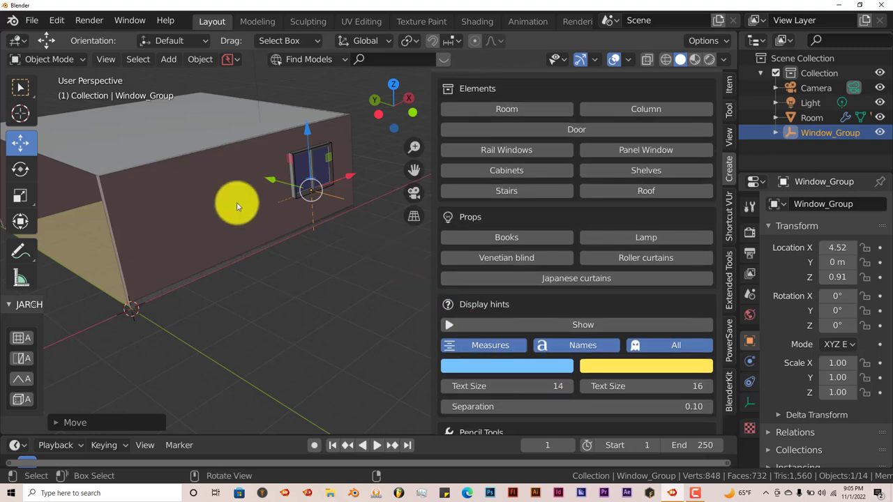
click(473, 150)
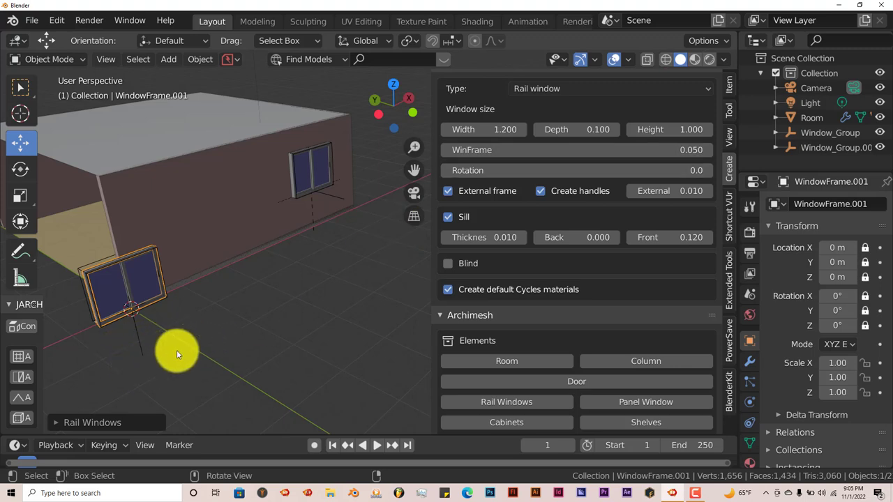
middle_drag(178, 354, 149, 372)
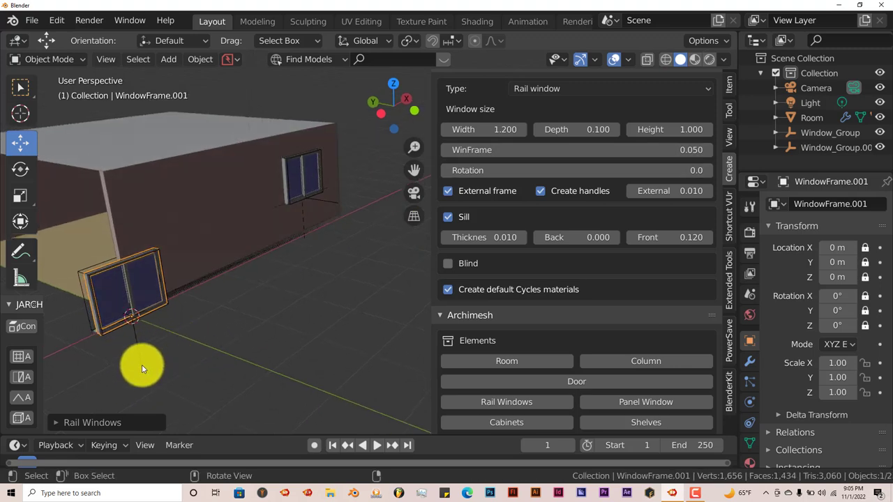
drag(128, 272, 117, 210)
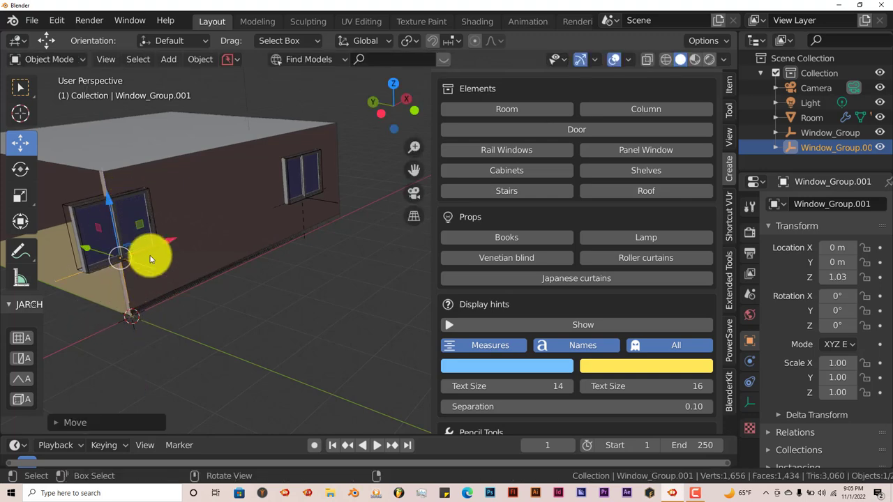
- Move the second window group along X to about 5.86 m and lower it to about 0.92 m, level with the first window
drag(168, 240, 383, 168)
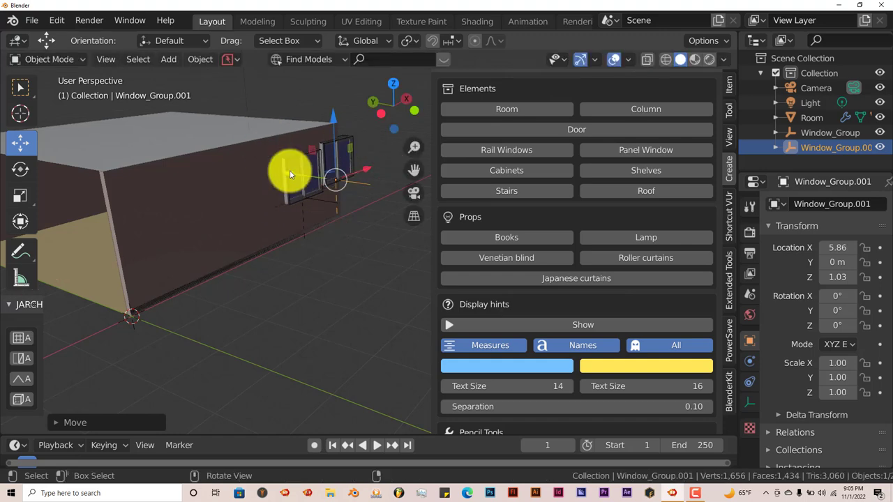
middle_drag(291, 175, 369, 195)
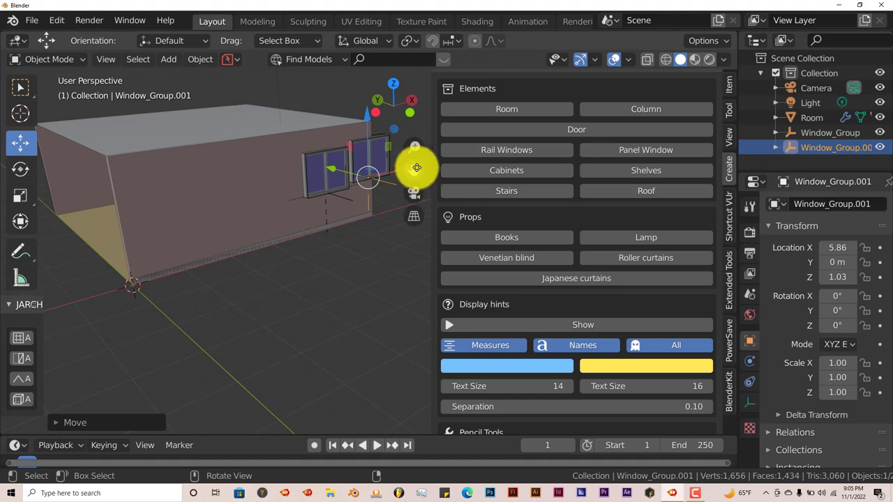
drag(417, 167, 295, 249)
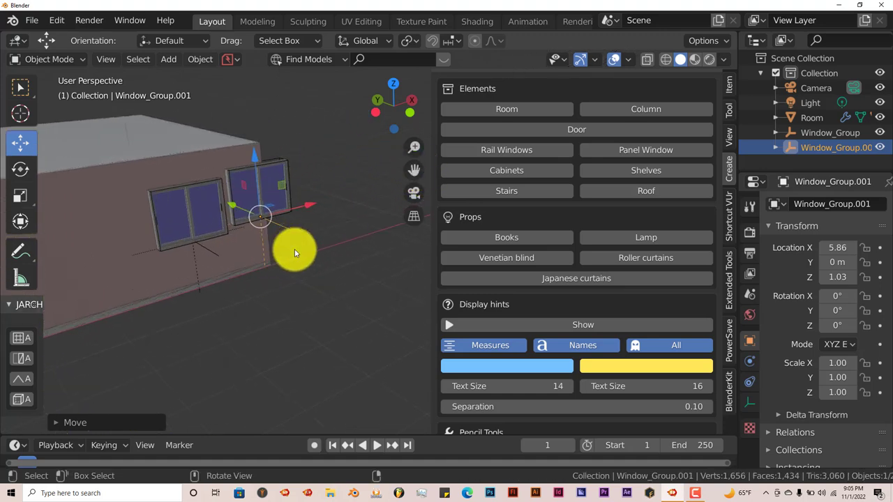
scroll(294, 249, up, 2)
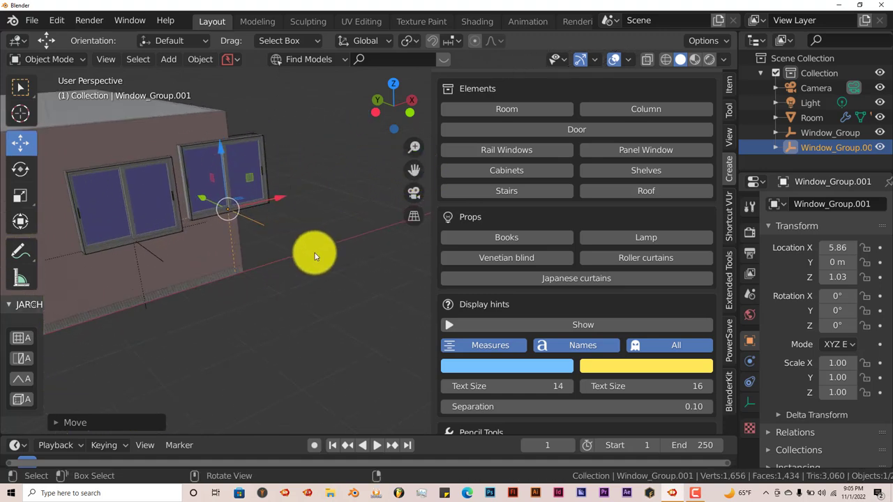
middle_drag(314, 257, 292, 299)
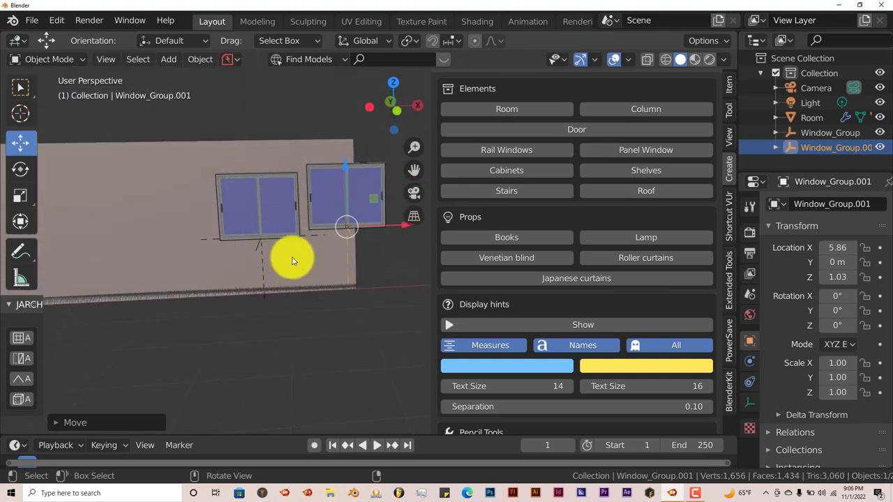
middle_drag(293, 261, 302, 226)
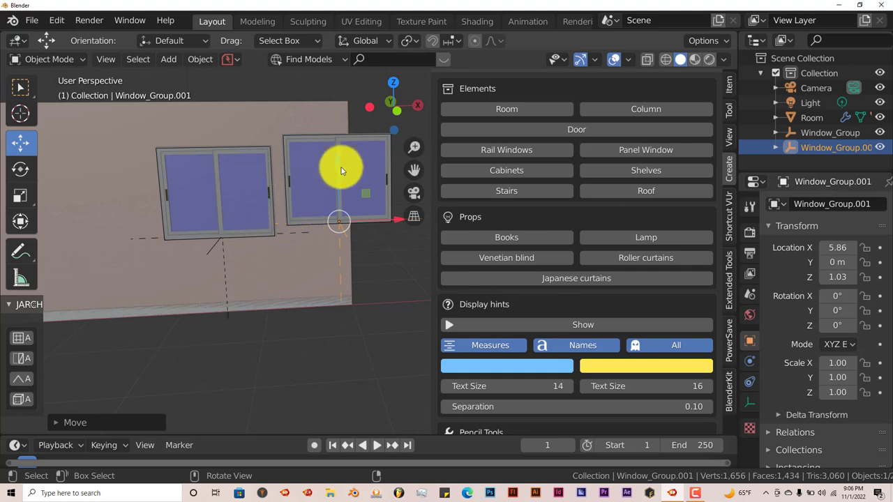
drag(338, 179, 340, 171)
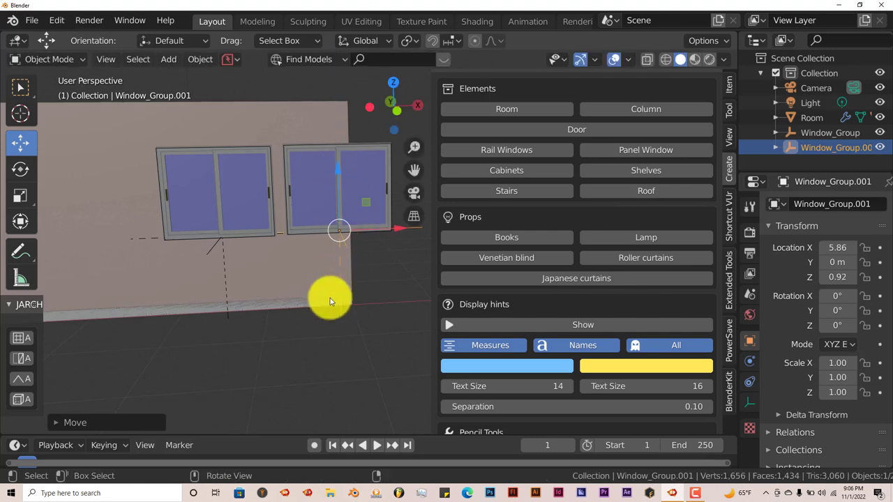
- Rotate the second window group 90 degrees about the global Z axis
key(r)
key(z)
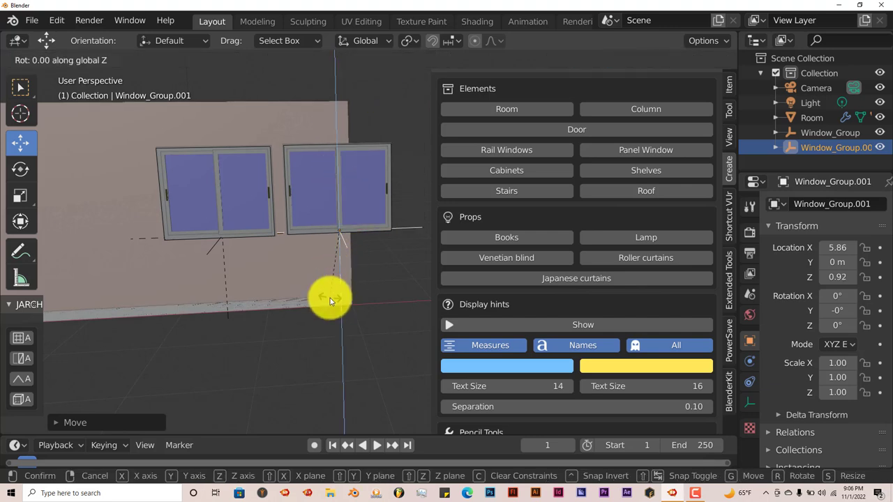
key(9)
key(0)
key(Return)
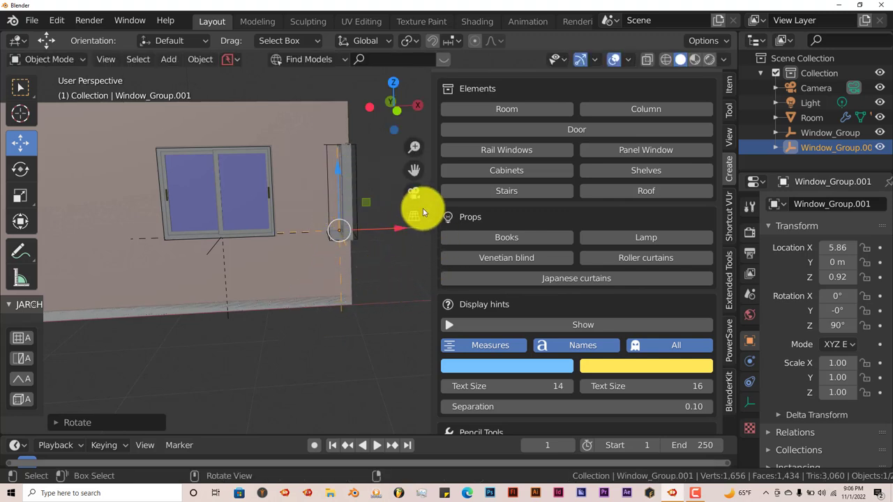
- Place the second window group in the adjacent wall by moving it to about 1.17 m along Y and 5.93 m along X
drag(413, 170, 377, 190)
middle_drag(377, 190, 370, 244)
drag(416, 167, 144, 191)
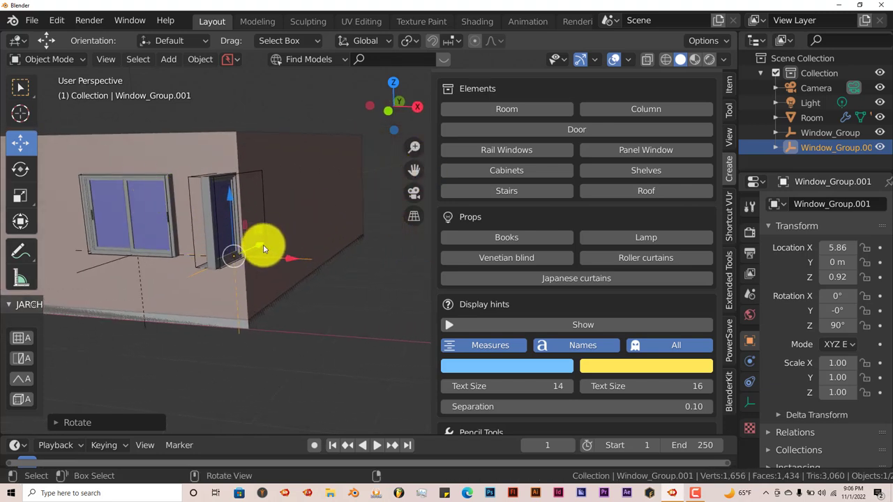
drag(264, 249, 298, 238)
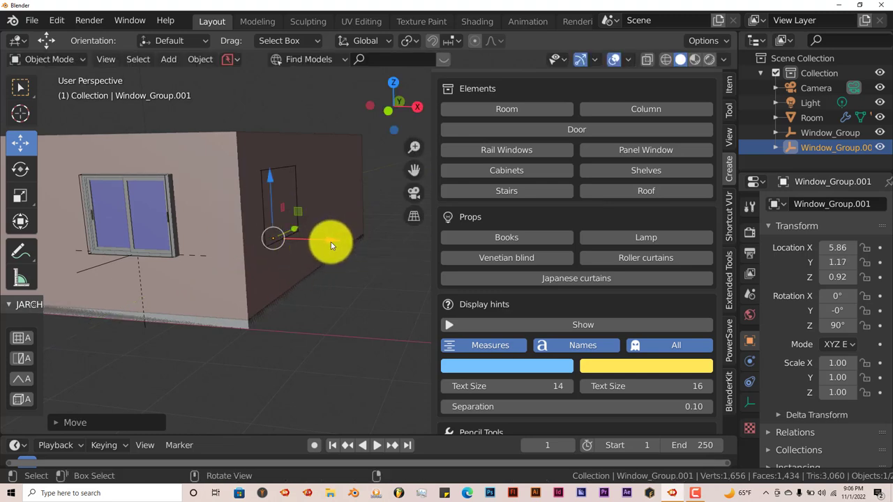
drag(332, 240, 337, 241)
- Select the room from its open side and cut the openings for both windows with Archimesh Auto Holes
middle_drag(336, 241, 230, 323)
drag(419, 163, 199, 314)
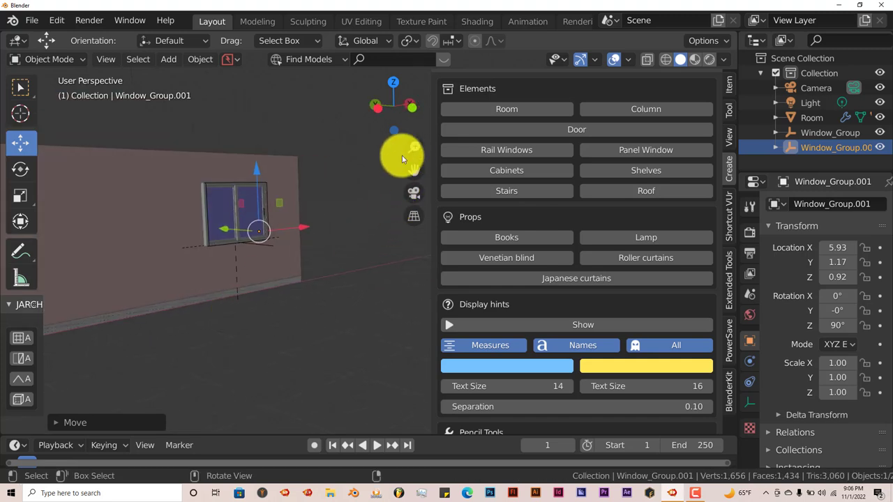
drag(421, 174, 170, 256)
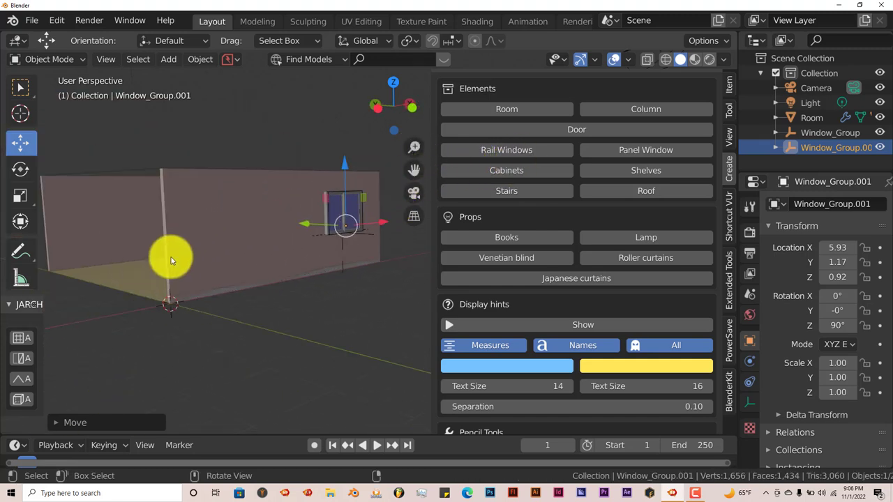
middle_drag(412, 172, 360, 240)
drag(412, 168, 213, 258)
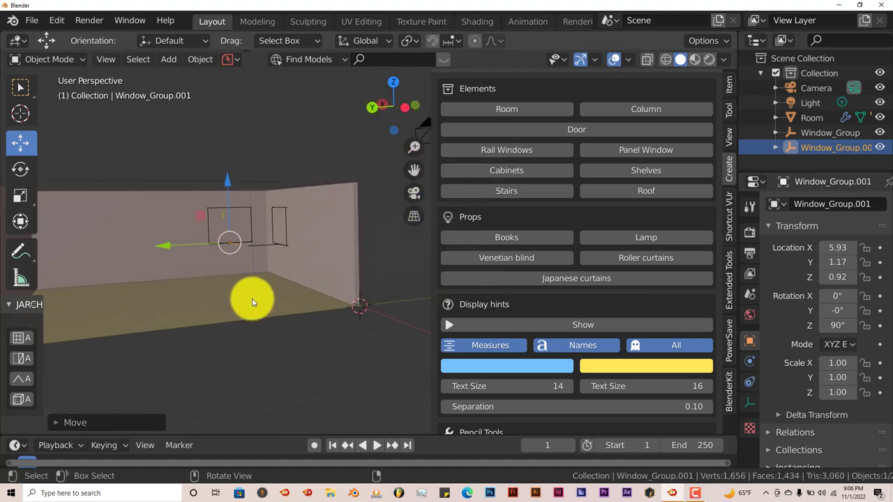
scroll(251, 301, up, 2)
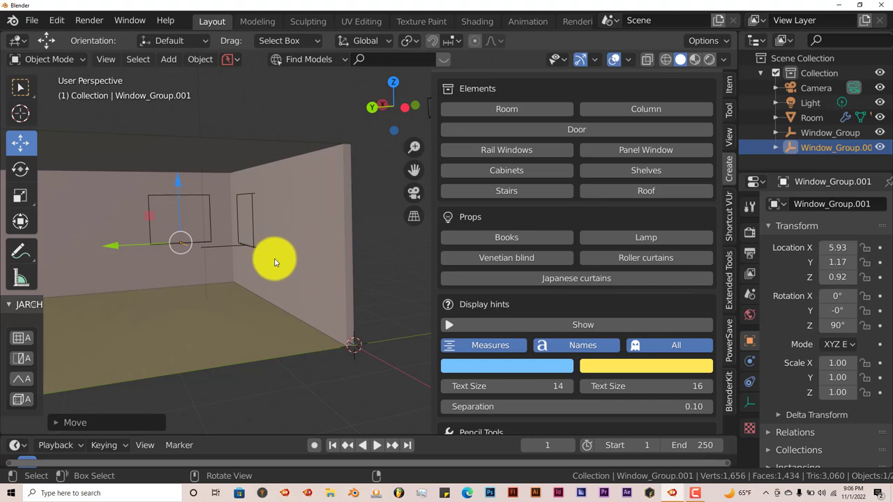
click(307, 239)
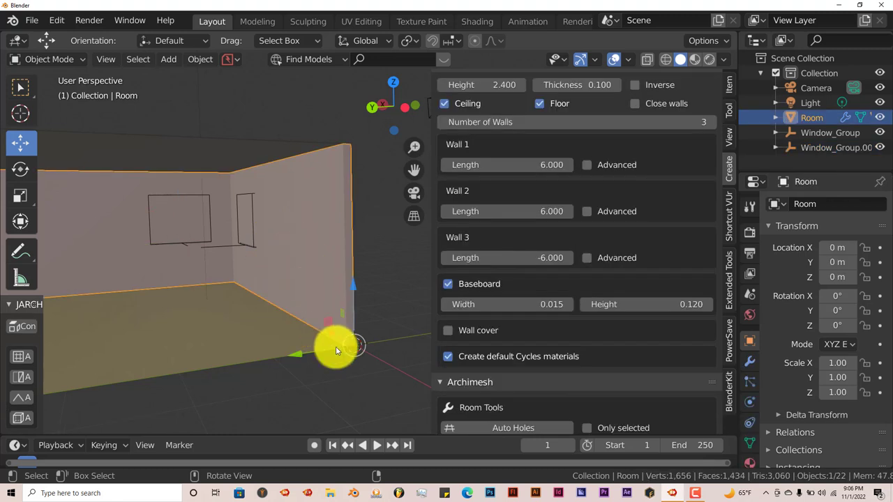
scroll(565, 358, down, 7)
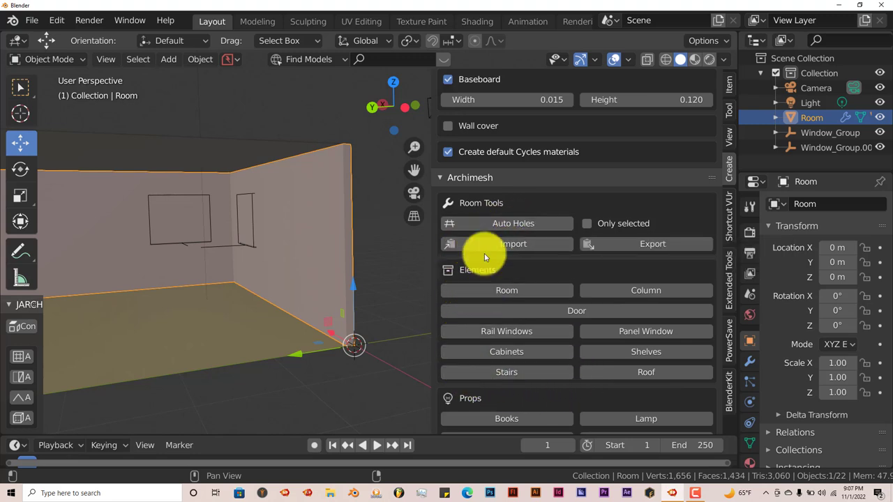
click(498, 225)
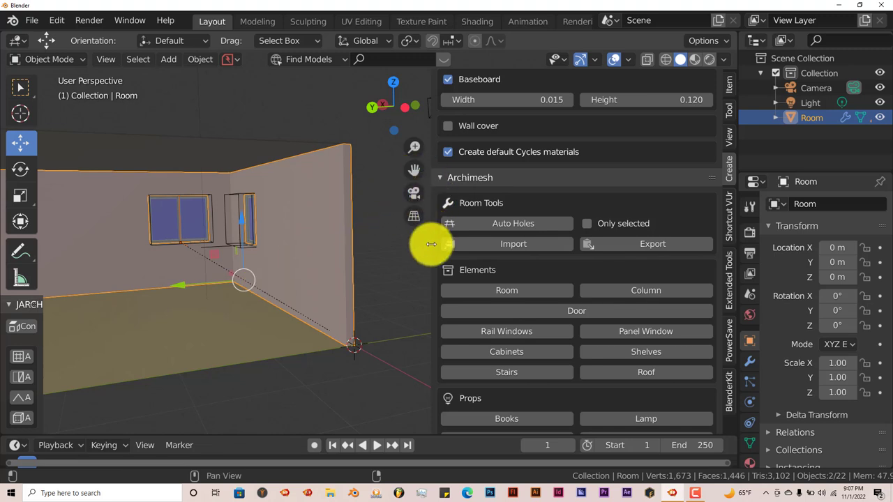
- Frame the room's interior corner with both windows in a widened 3D view and align the active camera to that view
drag(430, 246, 620, 256)
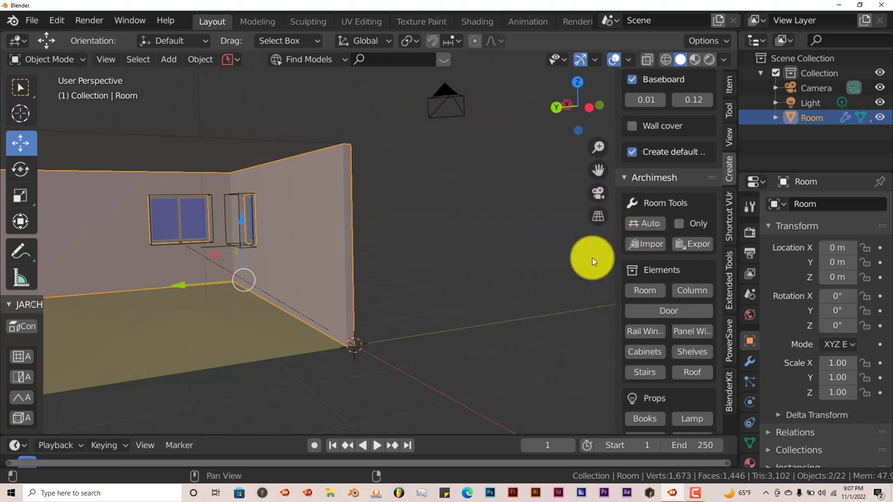
drag(598, 169, 328, 286)
middle_drag(328, 286, 344, 291)
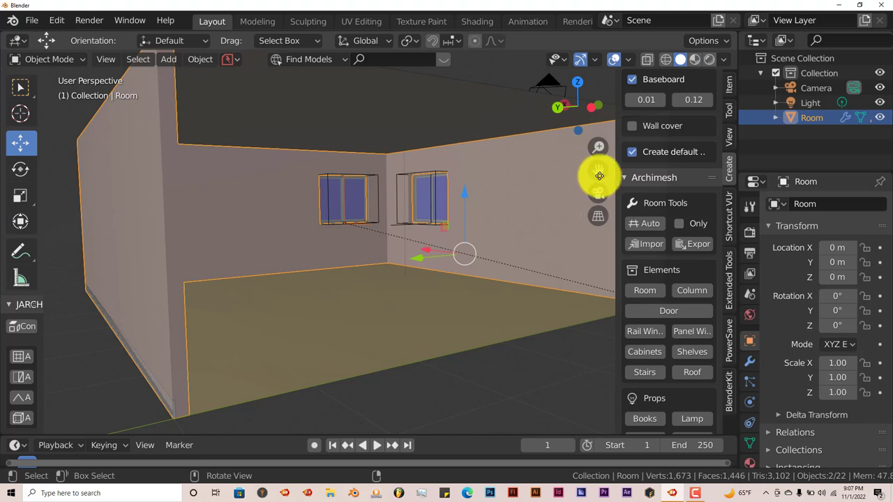
drag(597, 171, 542, 193)
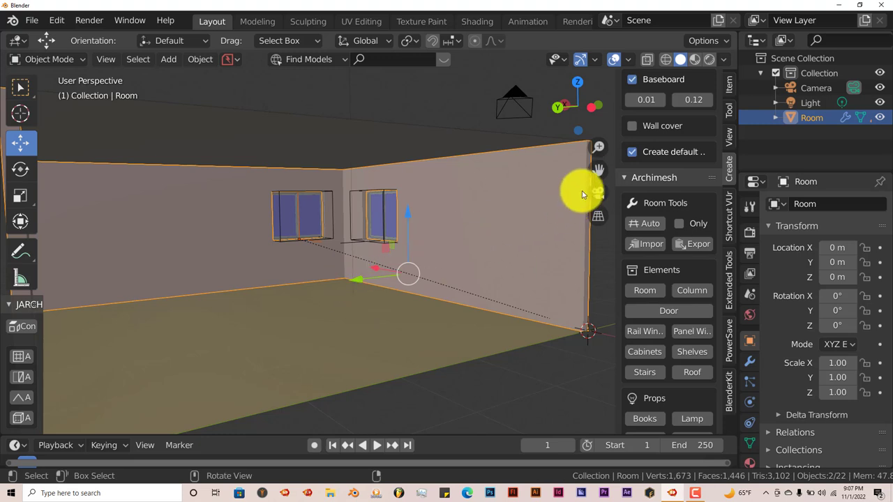
drag(593, 172, 595, 168)
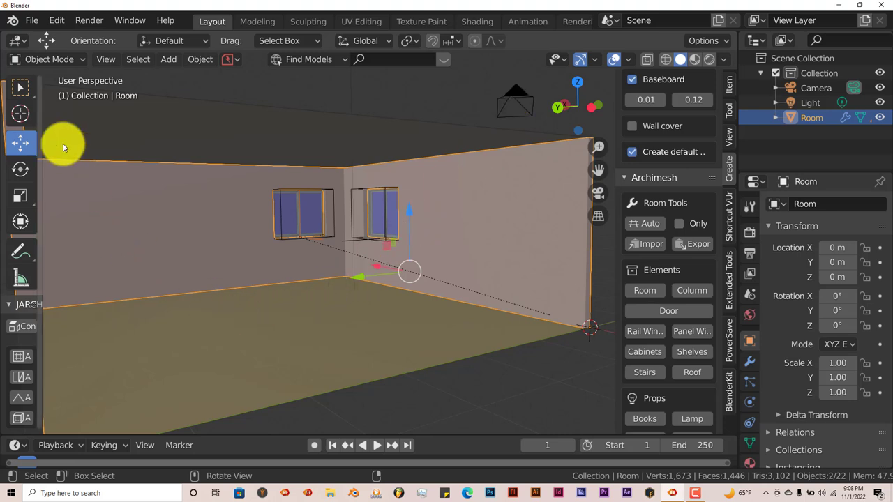
click(106, 59)
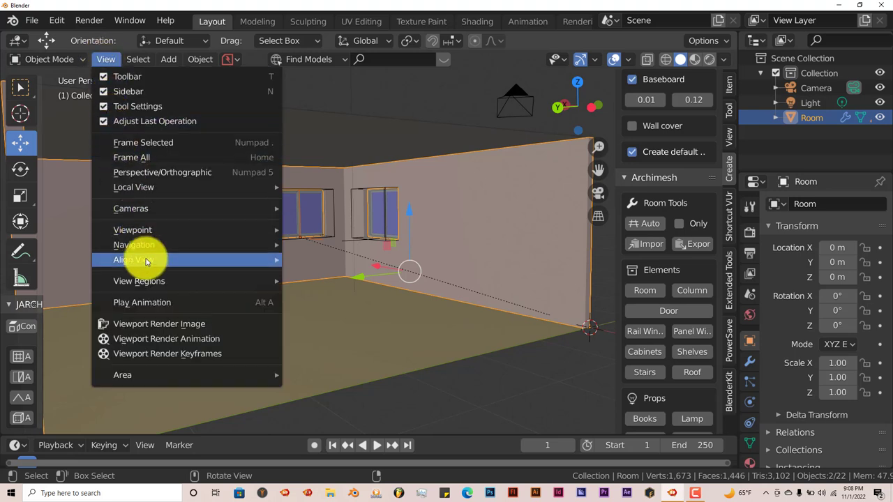
mouse_move(147, 263)
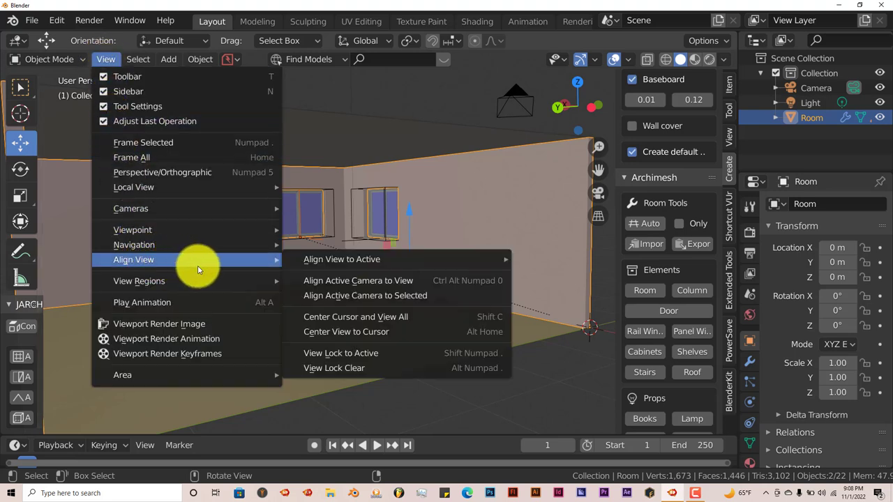
click(326, 287)
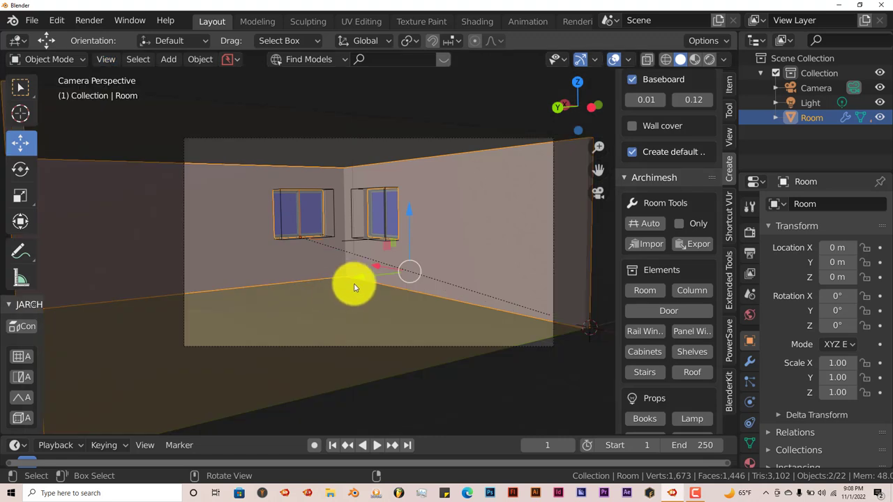
scroll(324, 293, up, 3)
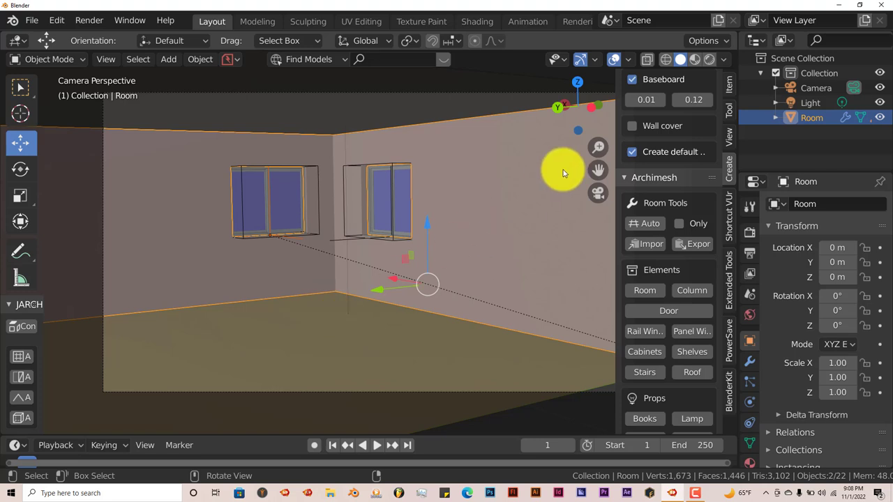
scroll(353, 300, down, 1)
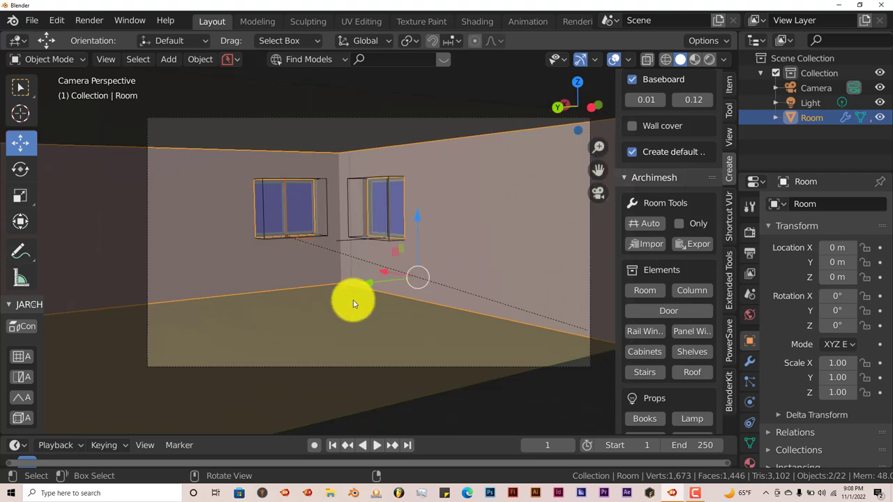
scroll(353, 300, down, 1)
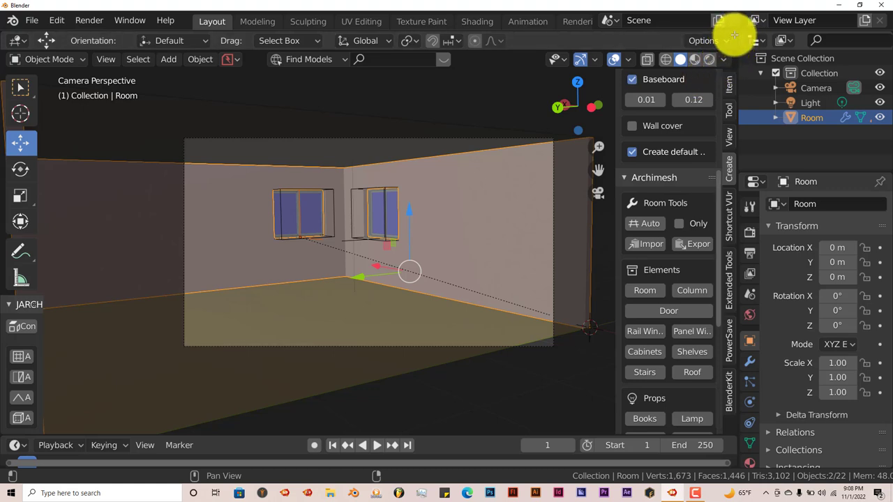
- Split the 3D viewport into two side-by-side views and hide the toolbar and sidebar in the new one
drag(733, 35, 446, 95)
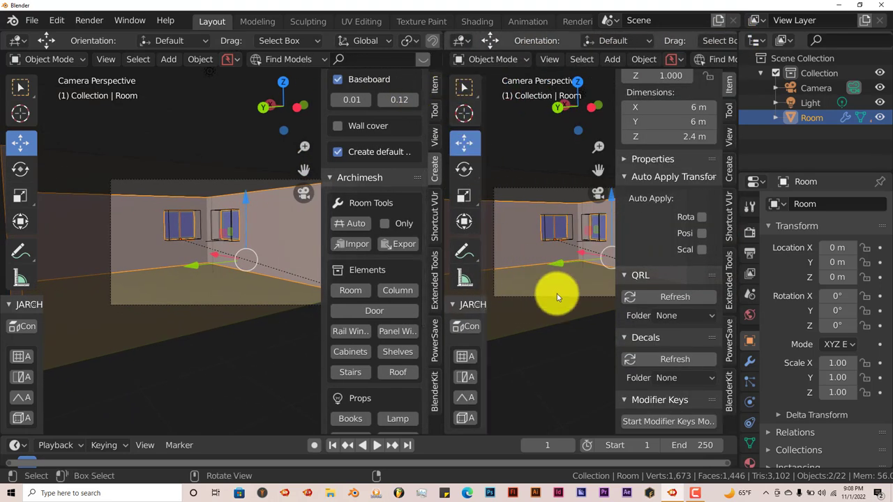
key(t)
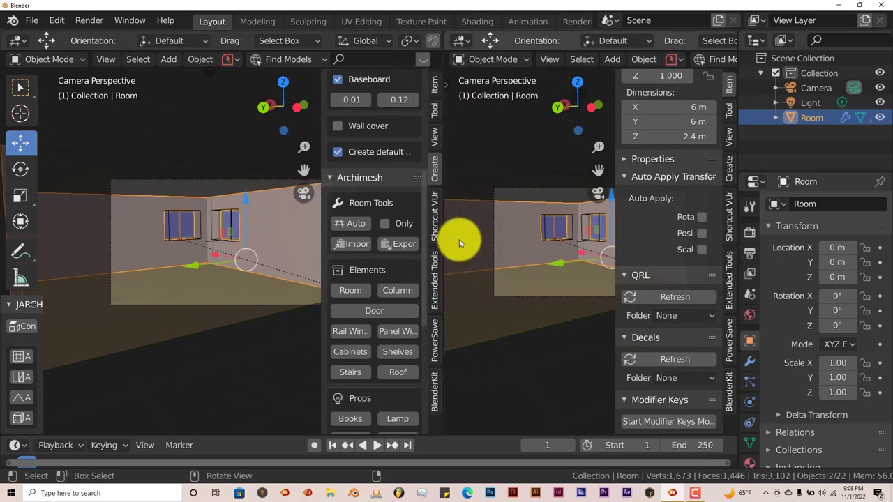
key(n)
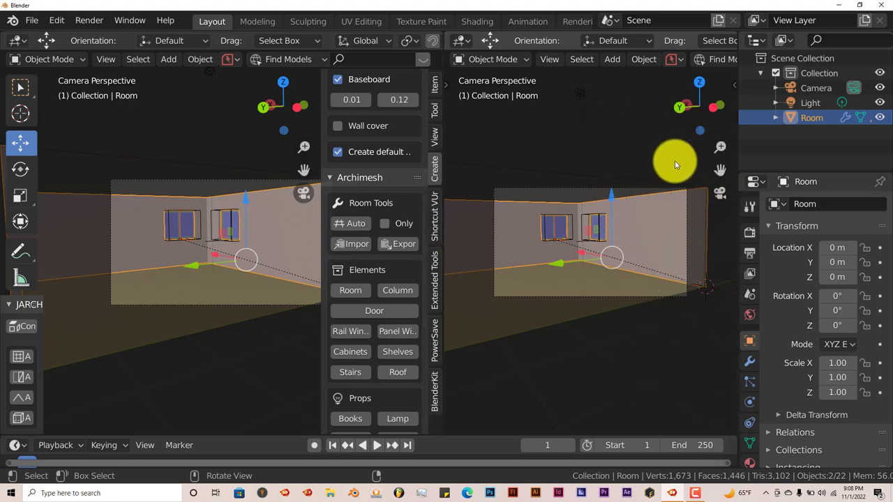
- Switch the new 3D view to a top orthographic wireframe showing both the room and the camera
key(KP_7)
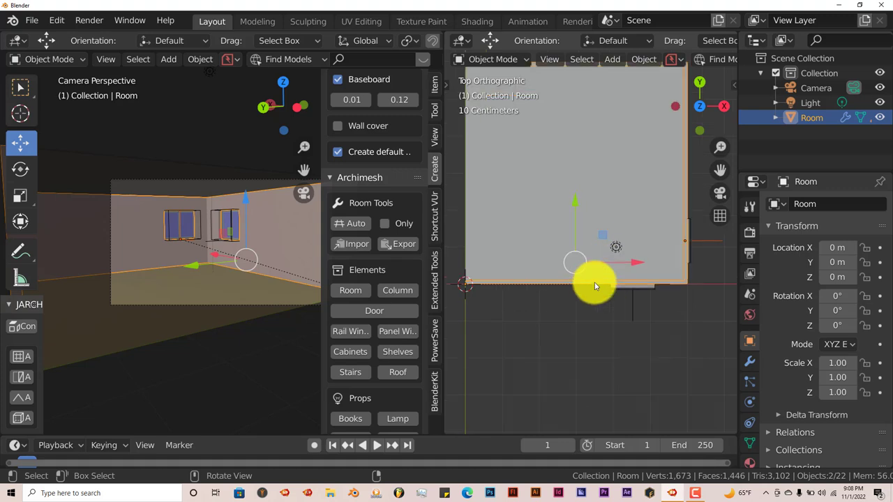
key(shift+z)
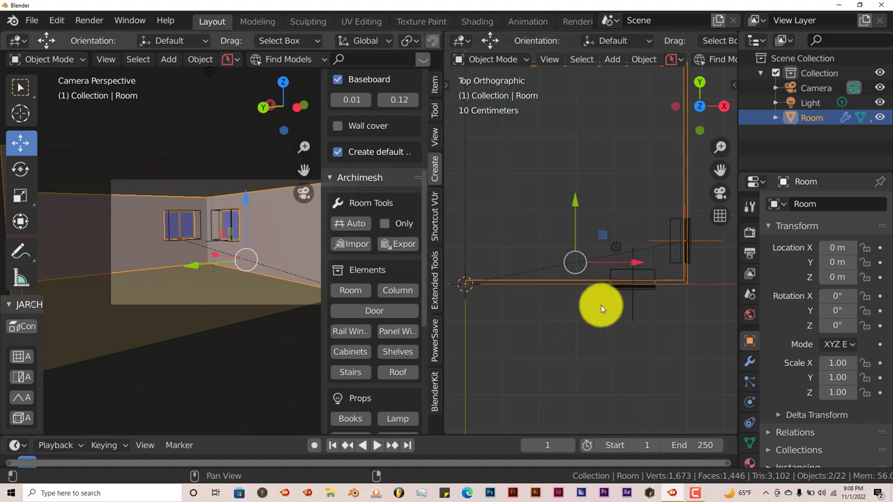
scroll(601, 304, down, 3)
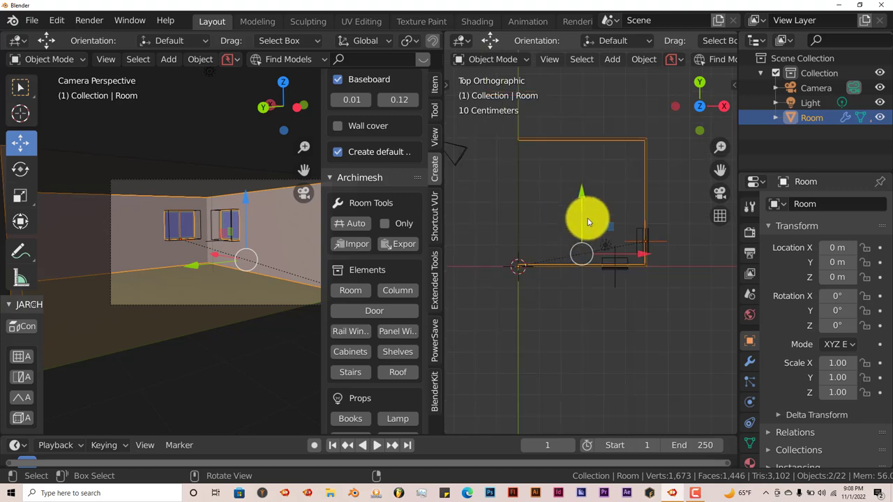
drag(721, 173, 526, 230)
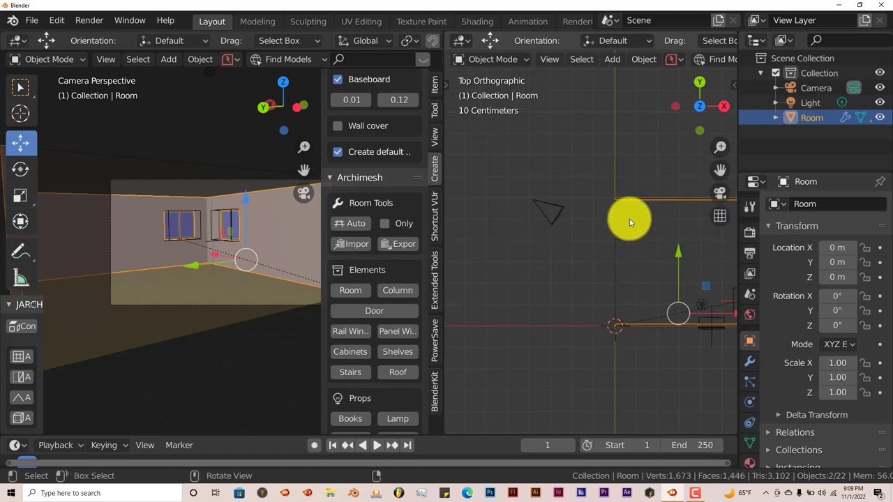
mouse_move(721, 167)
mouse_down()
mouse_move(707, 150)
mouse_move(688, 145)
mouse_move(718, 173)
mouse_up()
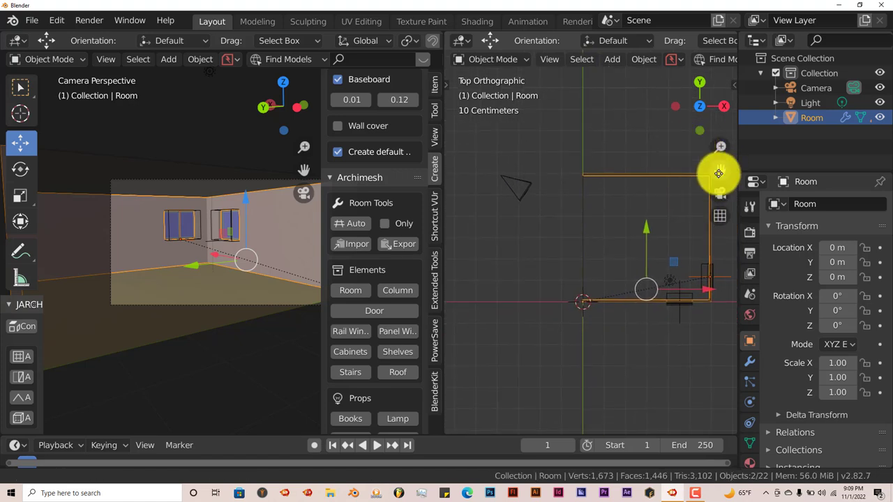
- Move the camera in the top view to about X -3.65 m, Y 5.16 m and rotate it to about -116° around Z
click(525, 201)
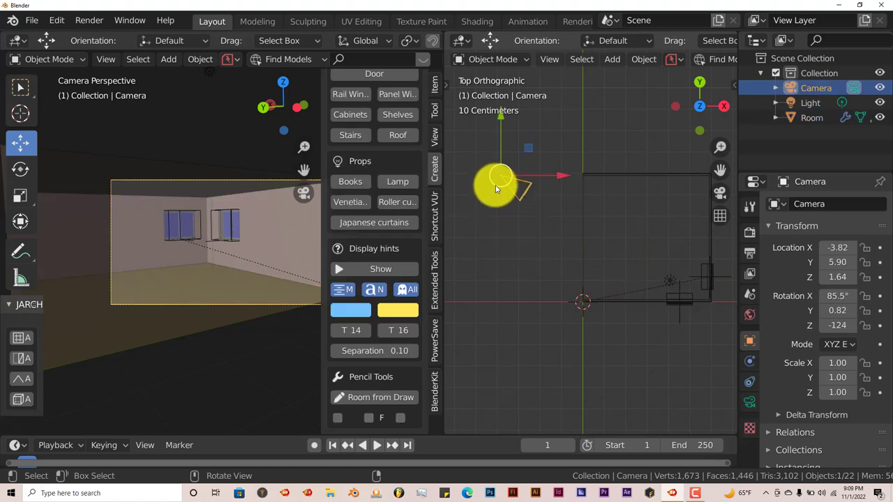
mouse_move(496, 189)
mouse_down()
mouse_move(492, 200)
mouse_move(480, 195)
mouse_move(490, 201)
mouse_move(498, 191)
mouse_up()
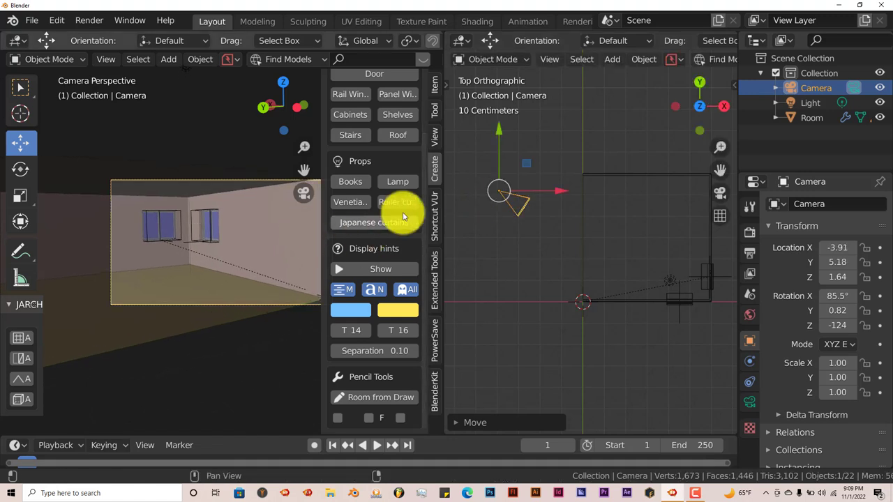
drag(321, 210, 384, 219)
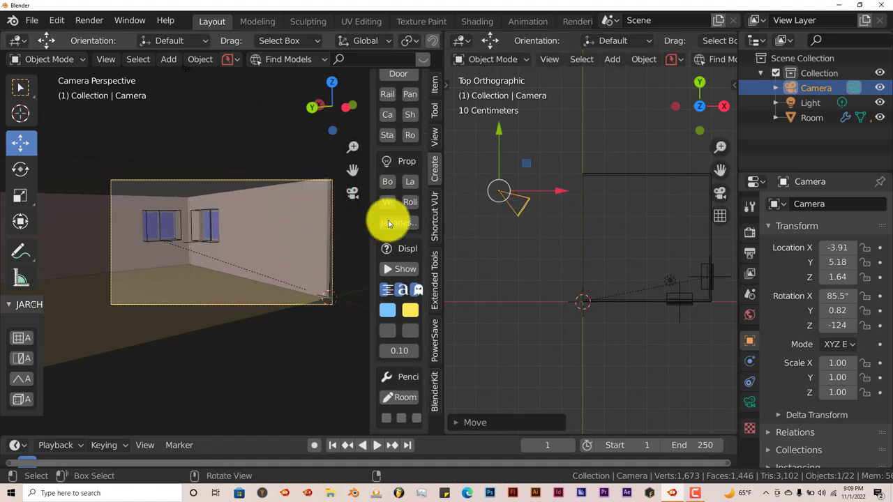
drag(490, 196, 495, 197)
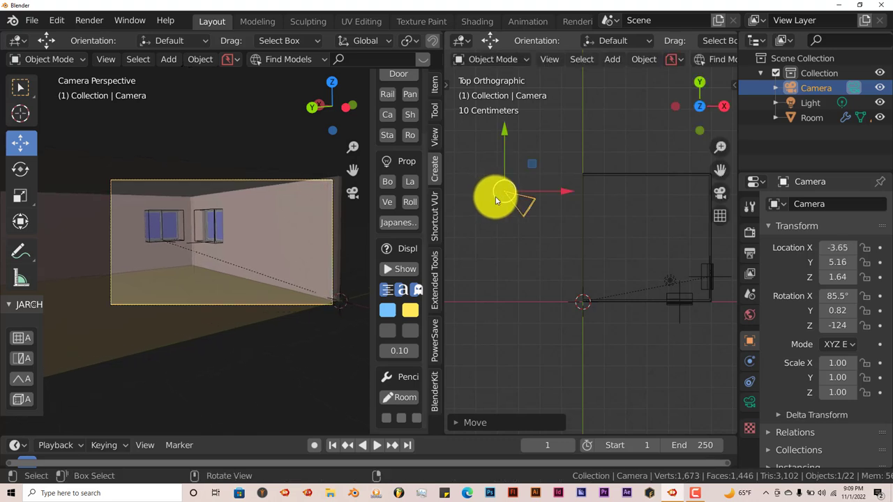
key(r)
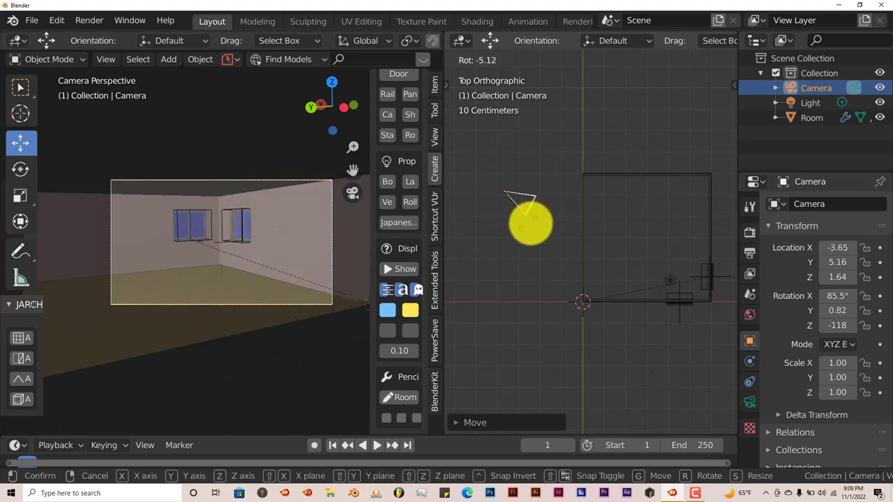
click(530, 222)
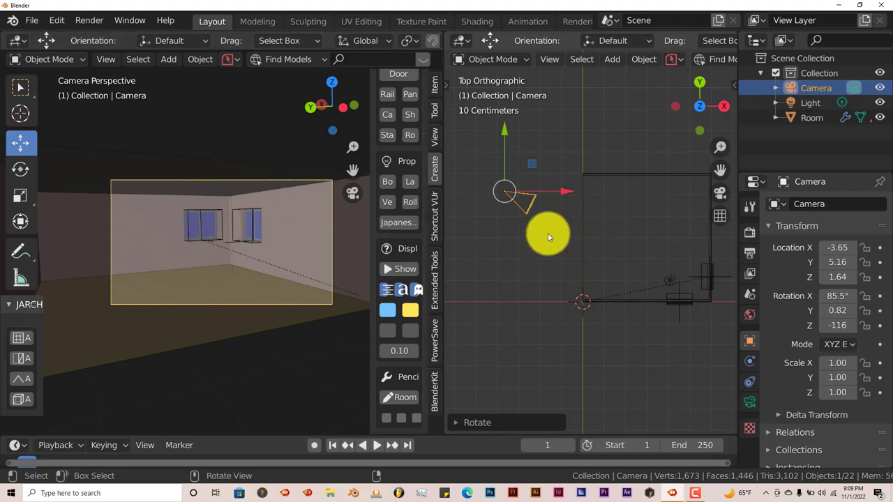
- Enlarge the camera view and join the two 3D areas into one, keeping the camera view
scroll(213, 268, up, 1)
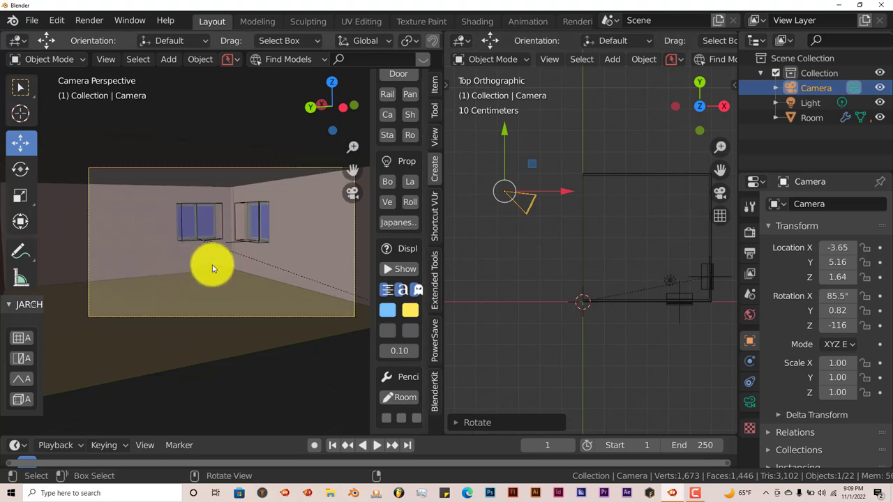
scroll(212, 269, up, 1)
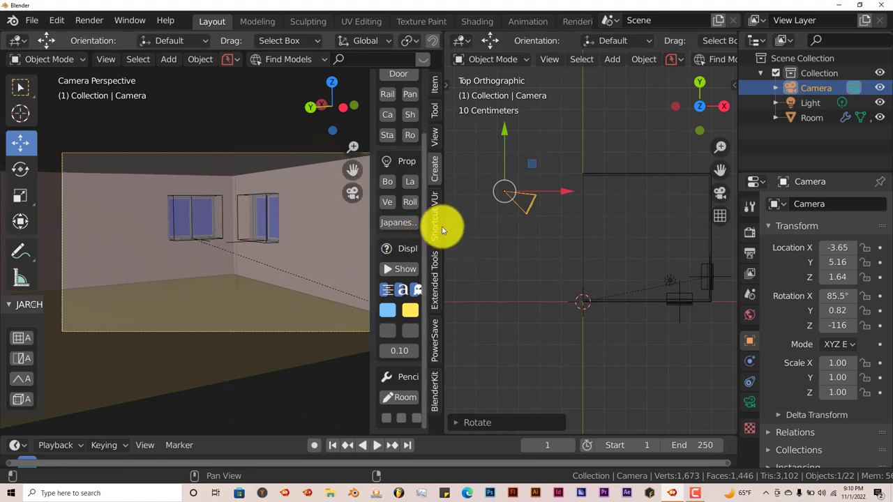
drag(444, 228, 556, 235)
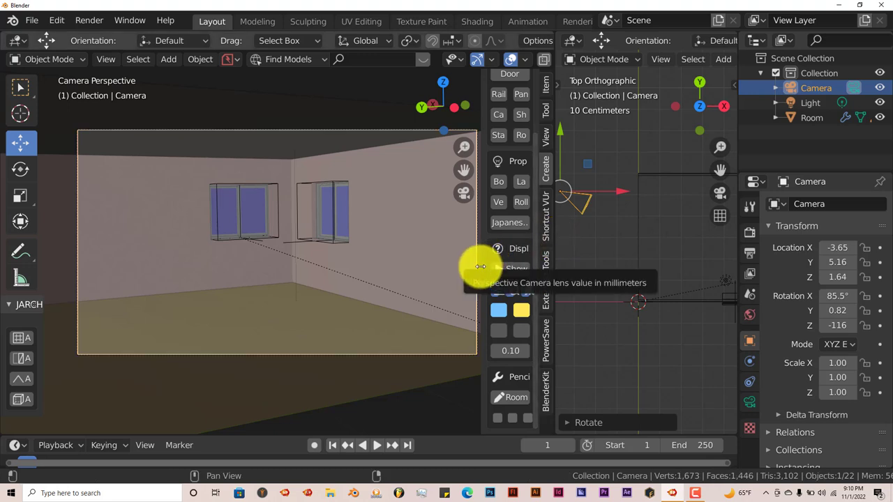
drag(481, 266, 434, 269)
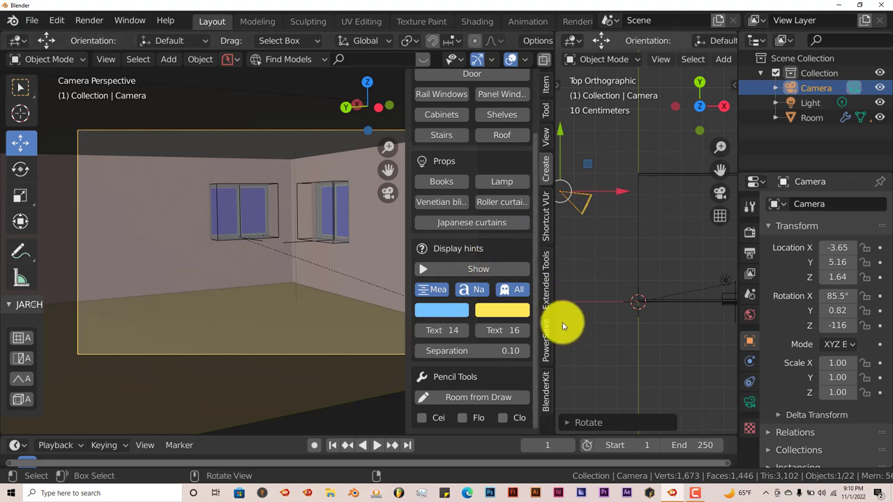
right_click(554, 253)
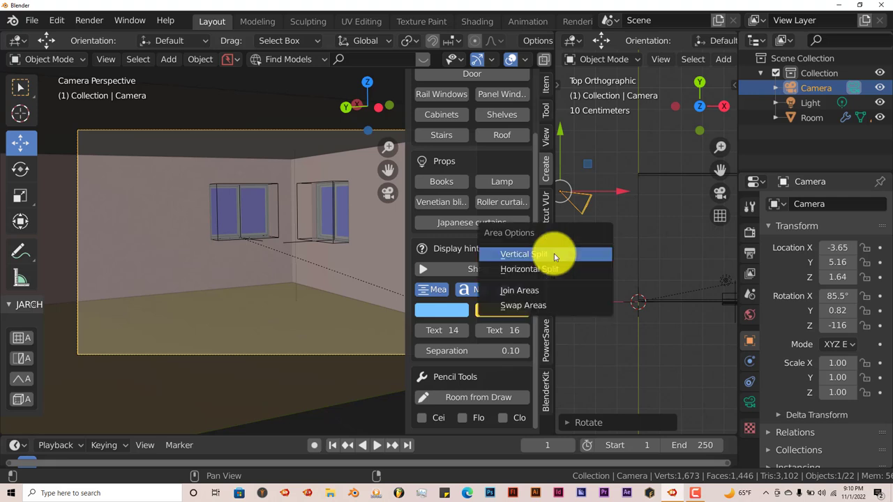
click(538, 289)
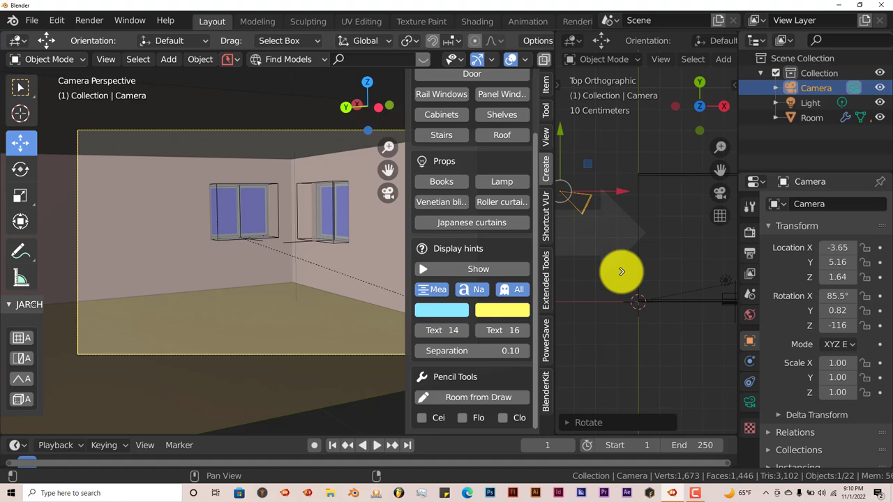
click(621, 271)
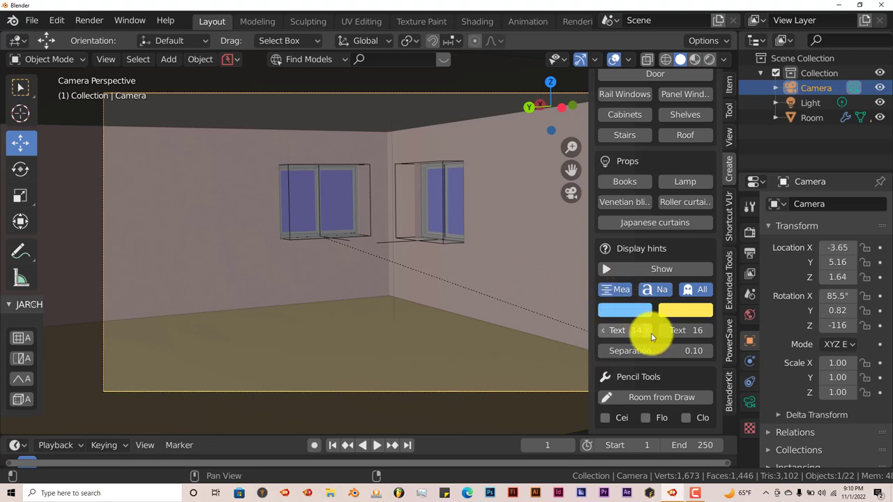
- Limit the BlenderKit model search to free assets and search for "couch"
click(725, 392)
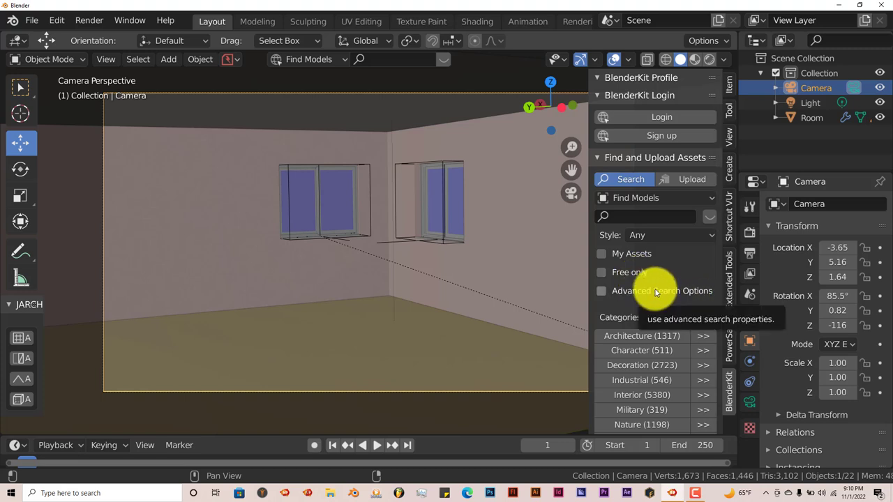
click(602, 273)
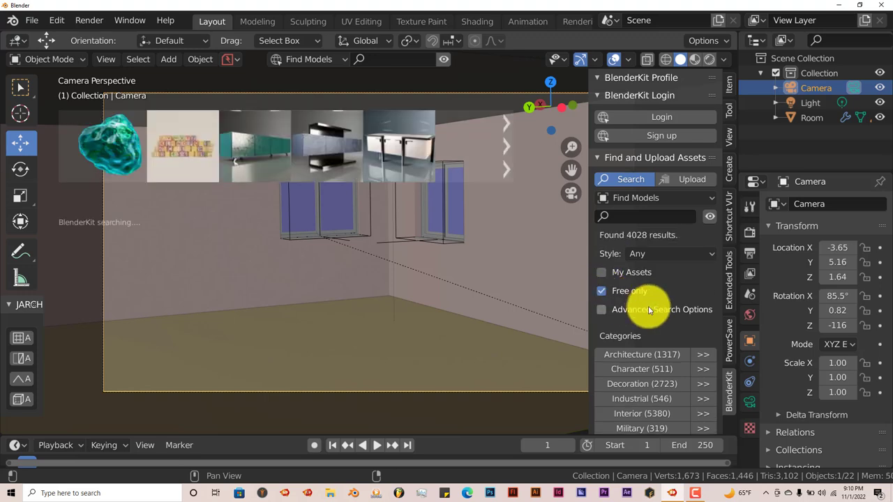
mouse_move(151, 168)
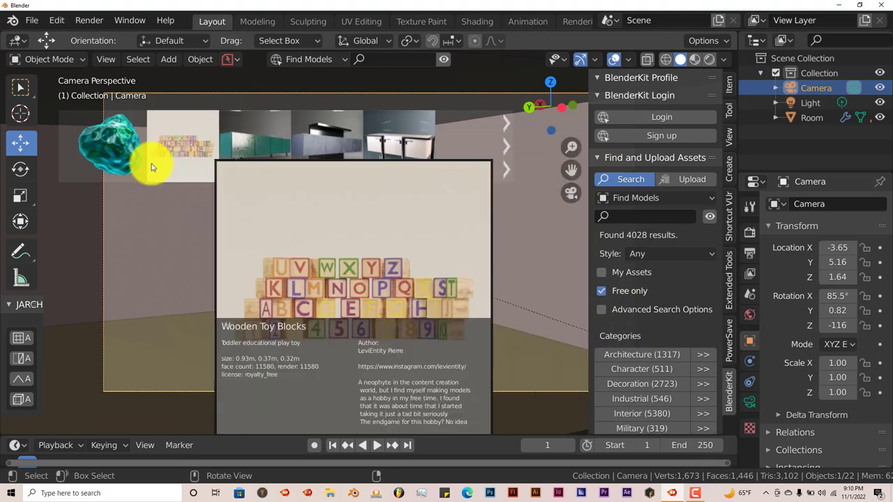
mouse_move(324, 157)
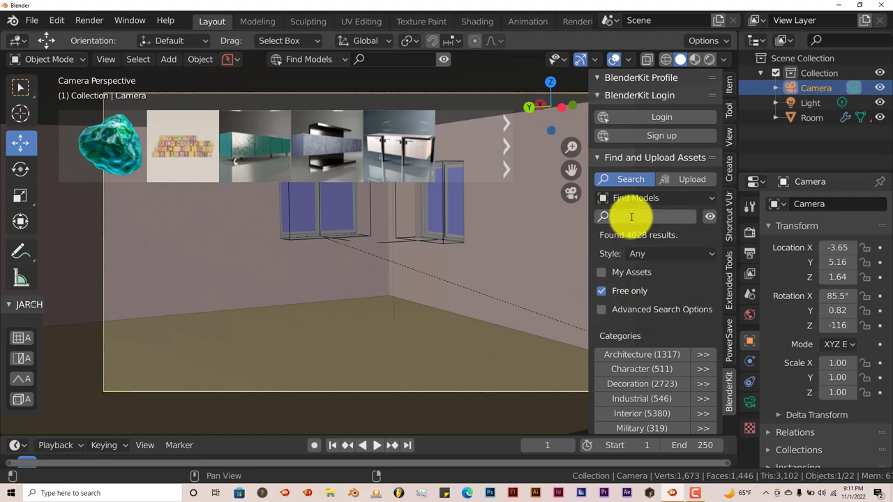
text(ouch)
key(Return)
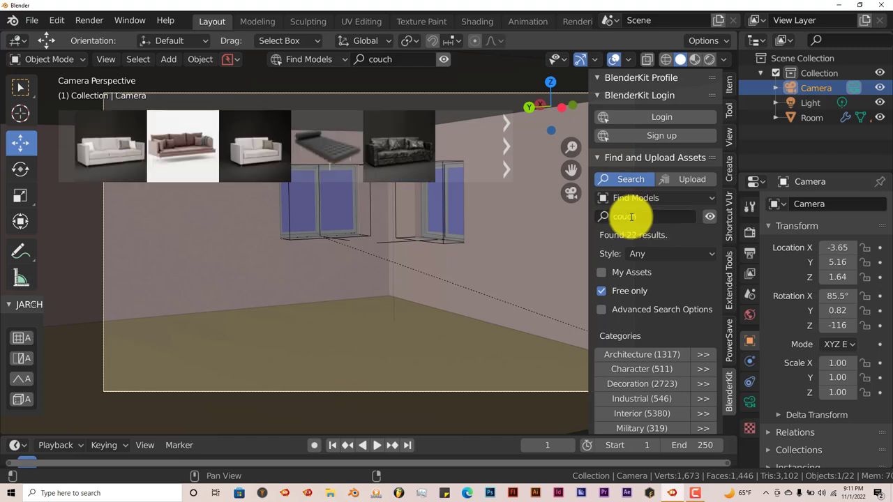
- Add the white three-seater Couch model from the BlenderKit results to the scene at the 3D cursor
mouse_move(391, 174)
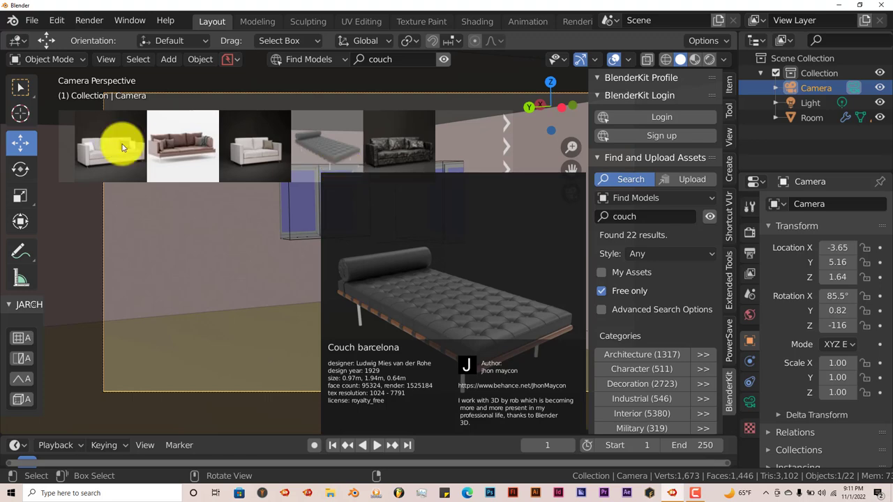
mouse_move(109, 150)
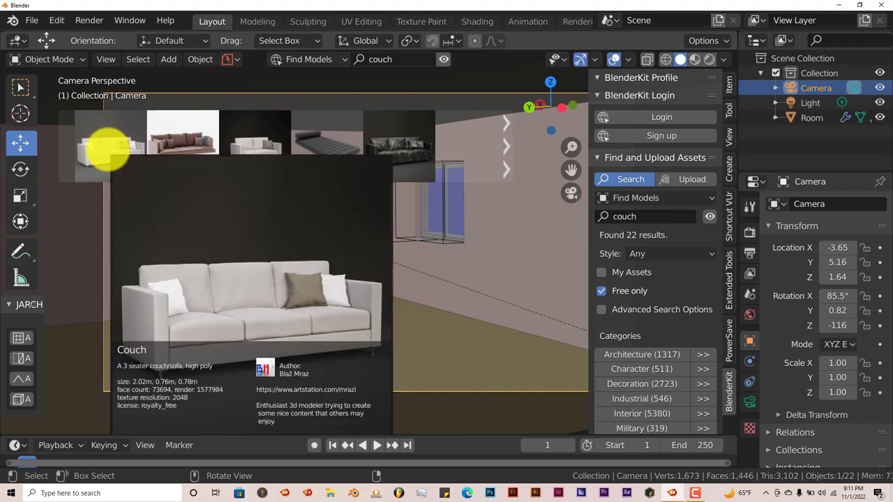
scroll(358, 355, down, 4)
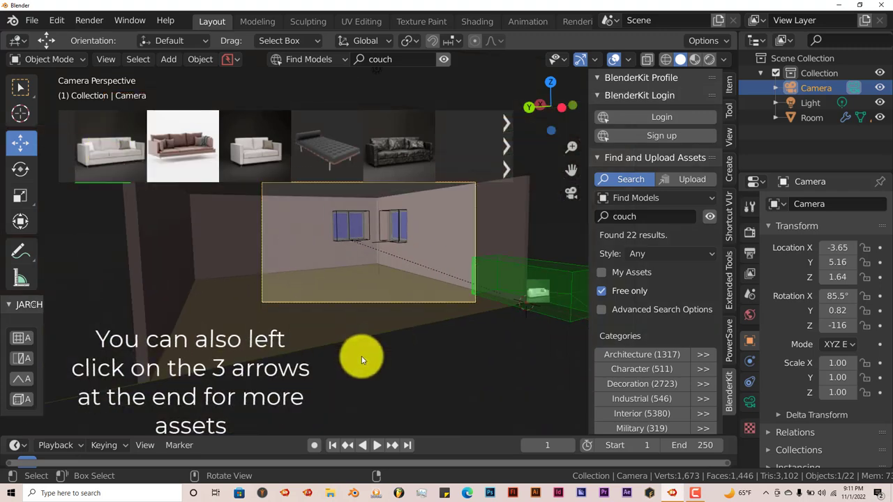
drag(496, 334, 530, 316)
scroll(495, 322, down, 1)
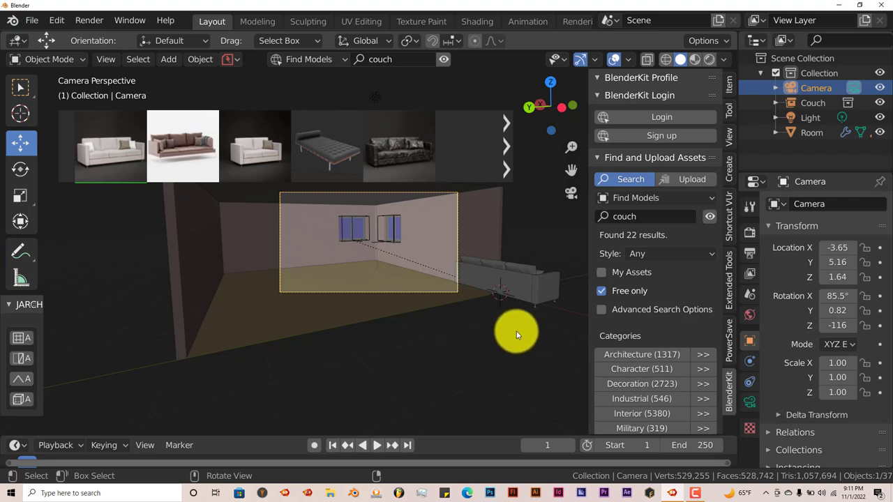
- Select the couch and move it along Y to about 2.25 m, in front of the room's open side
middle_drag(482, 327, 418, 327)
scroll(439, 365, down, 3)
drag(570, 170, 551, 201)
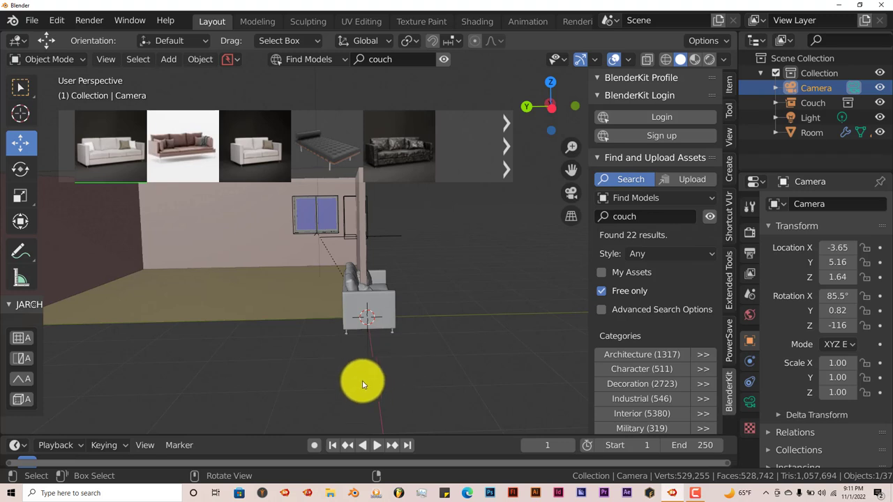
scroll(366, 361, up, 5)
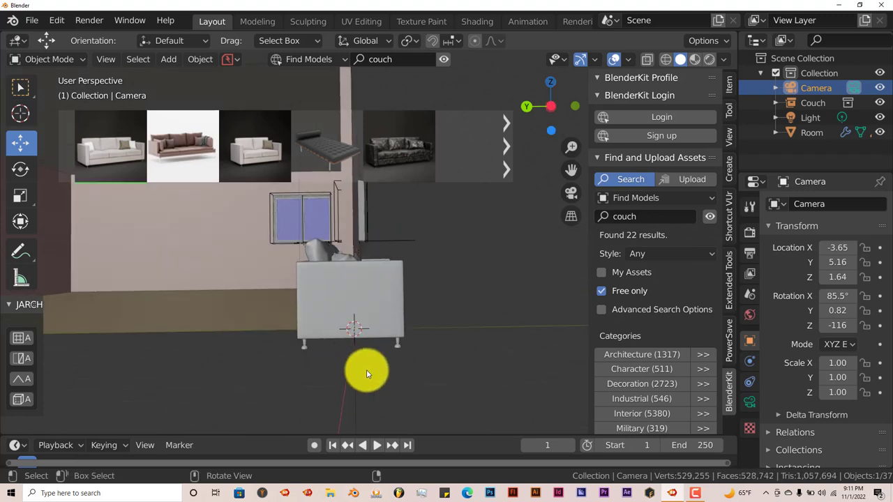
middle_drag(365, 371, 342, 373)
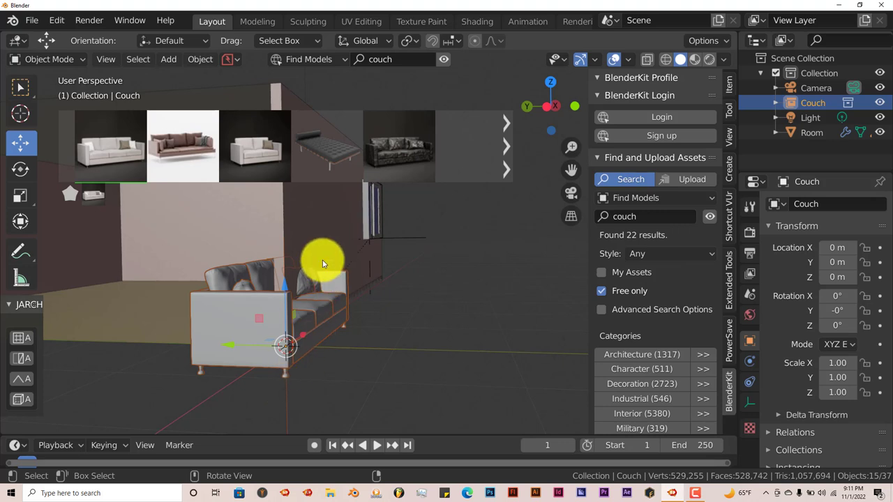
middle_drag(309, 315, 354, 351)
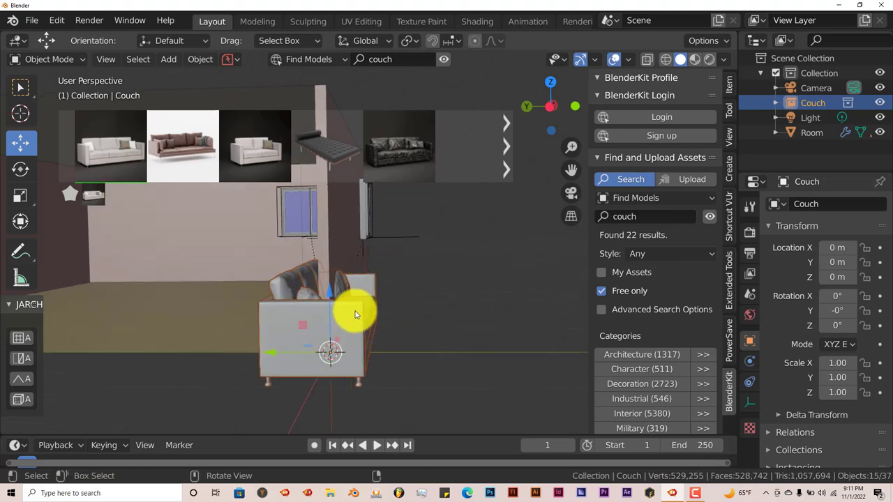
scroll(369, 357, down, 2)
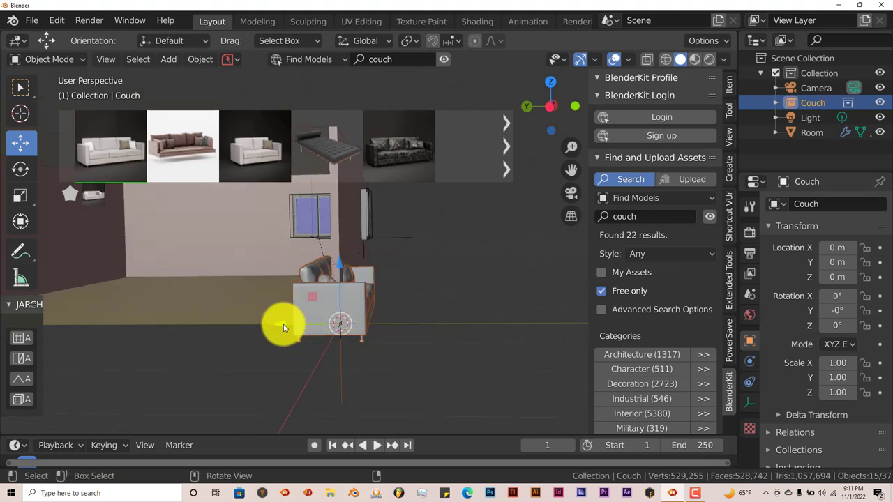
drag(282, 325, 165, 342)
middle_drag(166, 342, 289, 373)
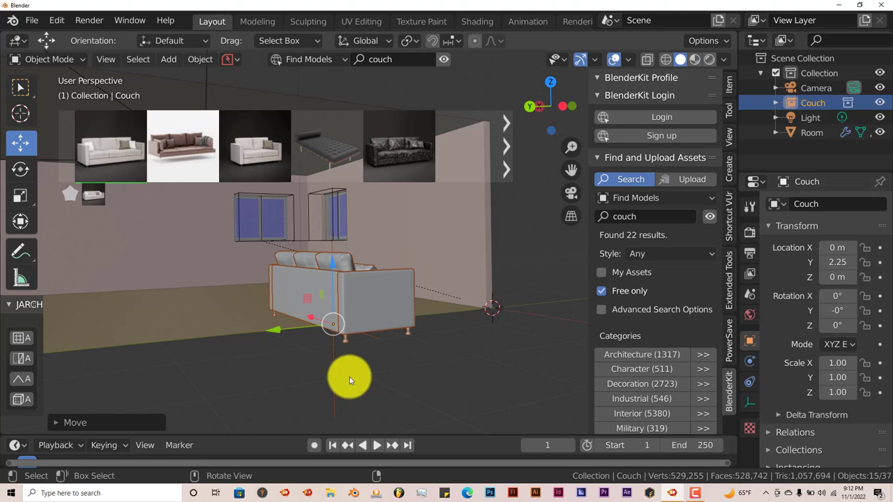
middle_drag(350, 381, 346, 378)
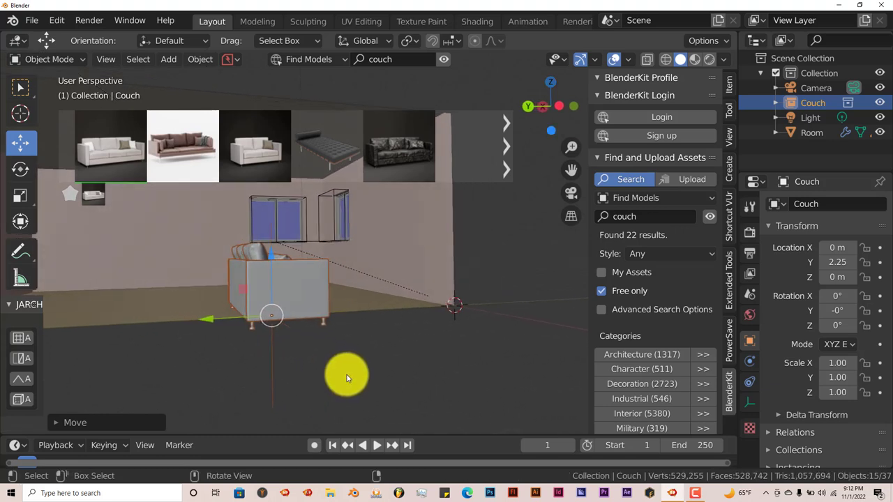
middle_drag(459, 355, 436, 357)
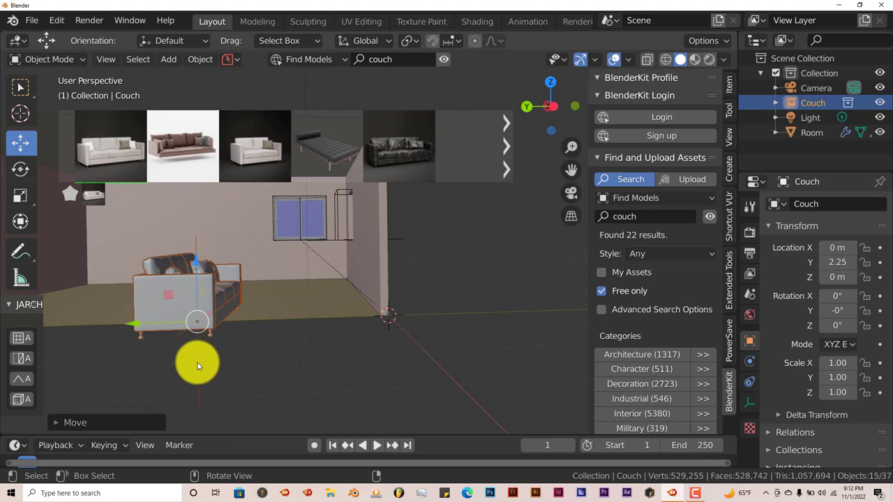
- Move the couch into the room, to about 4.69 m along X and 2.78 m along Y
key(KP_6)
key(KP_6)
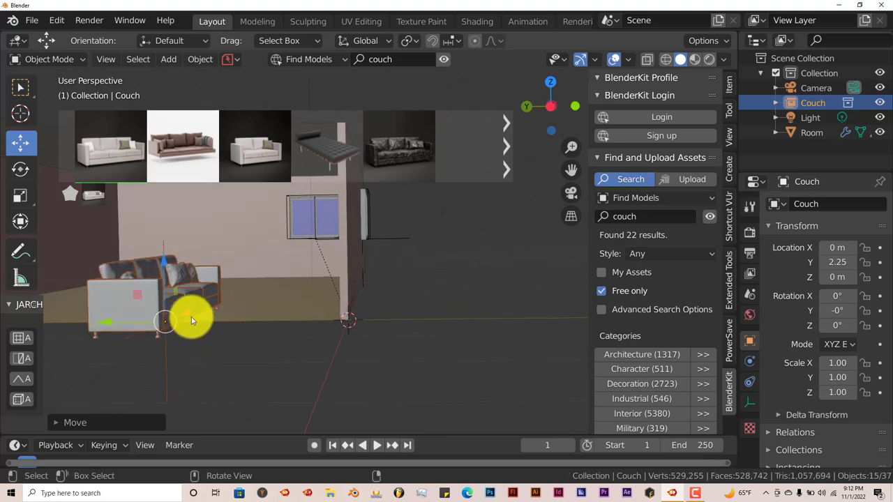
key(g)
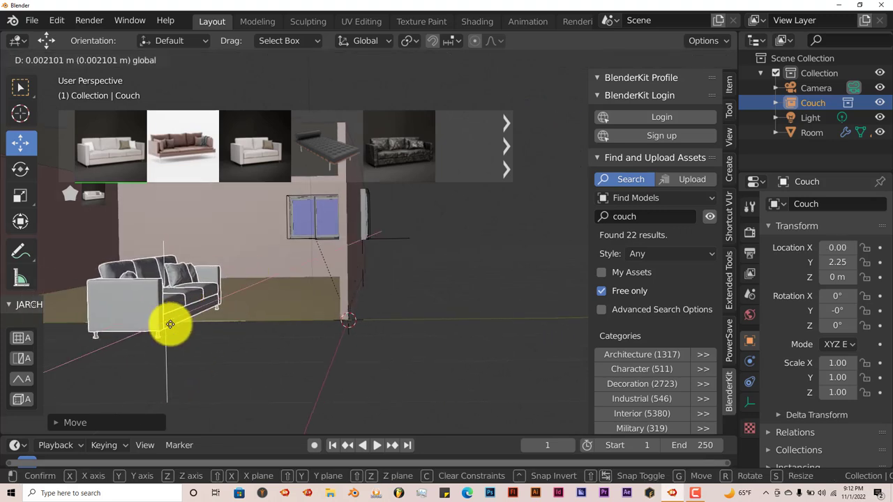
click(174, 391)
middle_drag(194, 379, 197, 293)
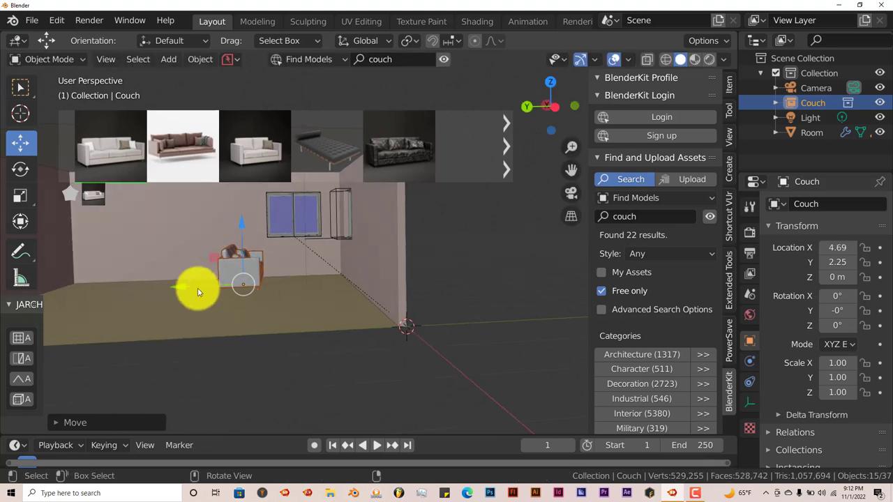
drag(179, 291, 154, 291)
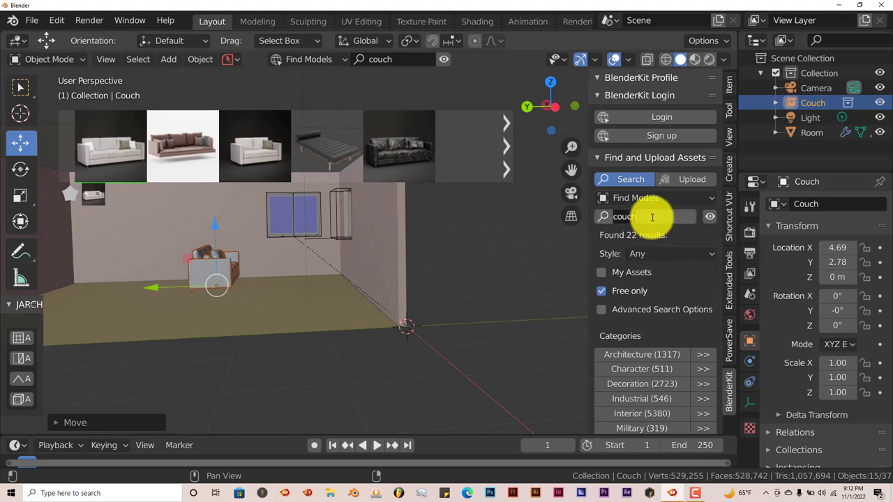
- Search the BlenderKit models for "arm chair" and add the cushioned modern Chair with wooden legs at the 3D cursor
text(arm chair)
key(Return)
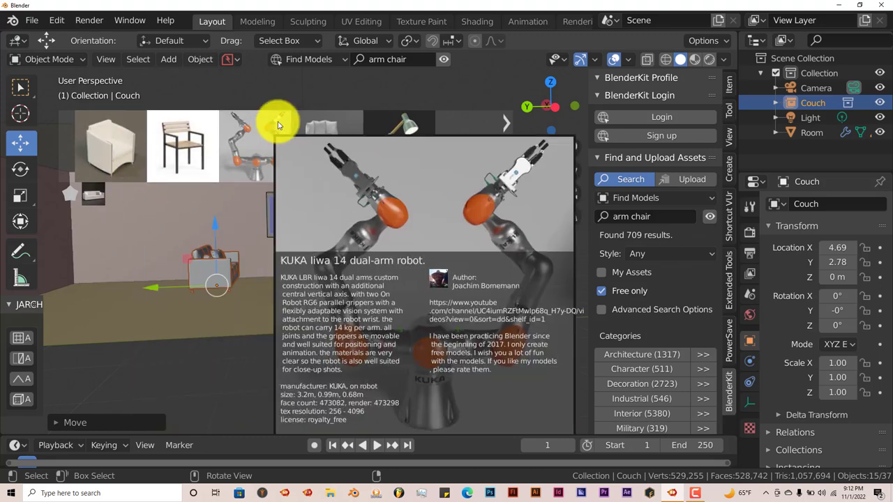
mouse_move(316, 153)
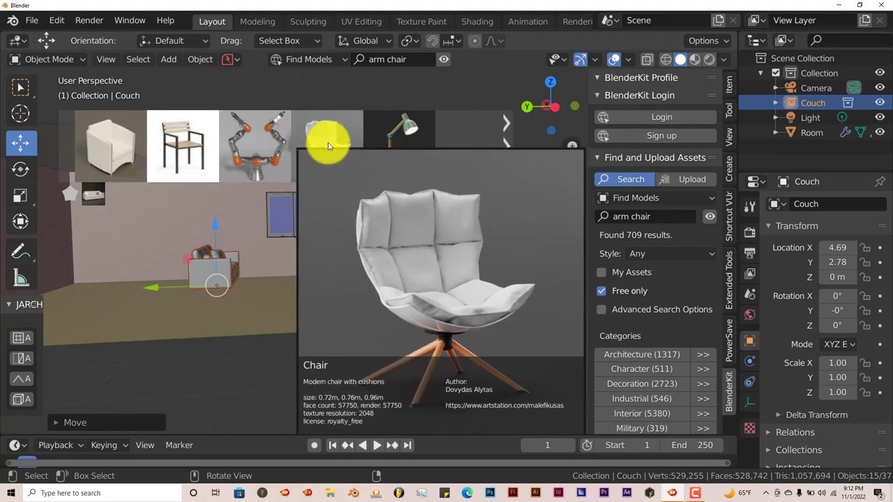
drag(326, 140, 402, 325)
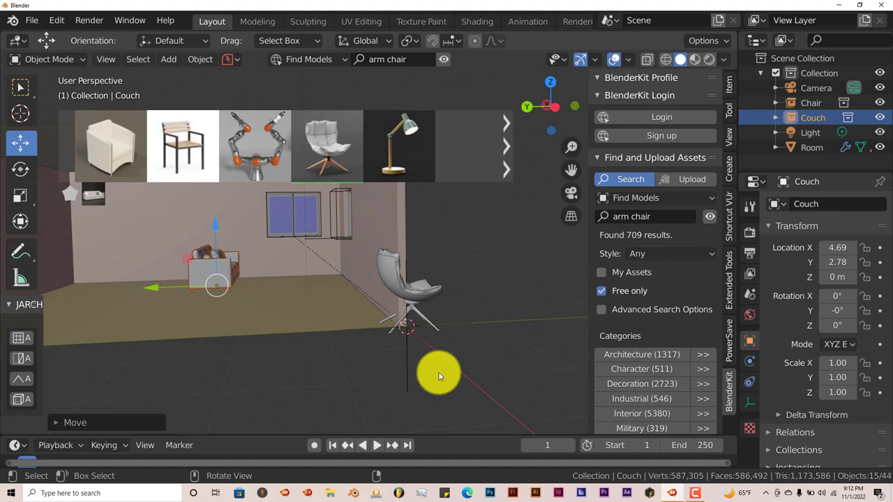
- Select the chair and move it along Y to about 1.43 m
click(406, 359)
drag(363, 325, 245, 321)
middle_drag(284, 350, 243, 337)
key(g)
key(x)
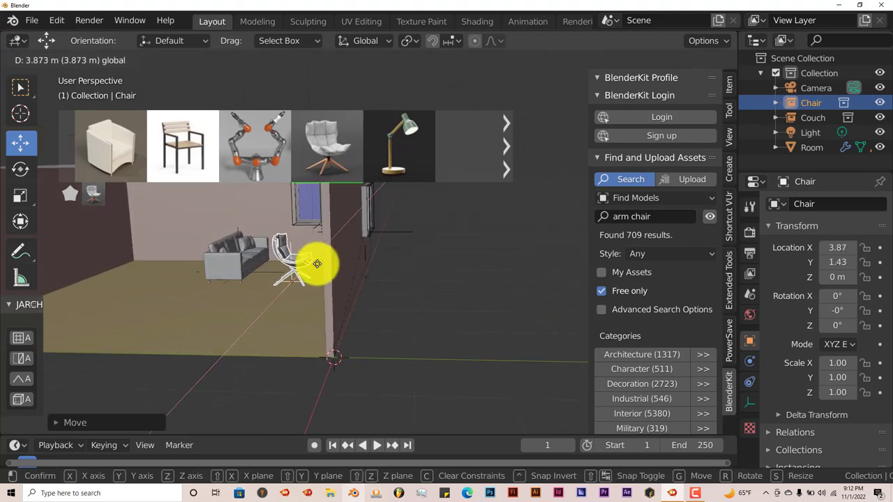
click(310, 297)
middle_drag(309, 303, 285, 319)
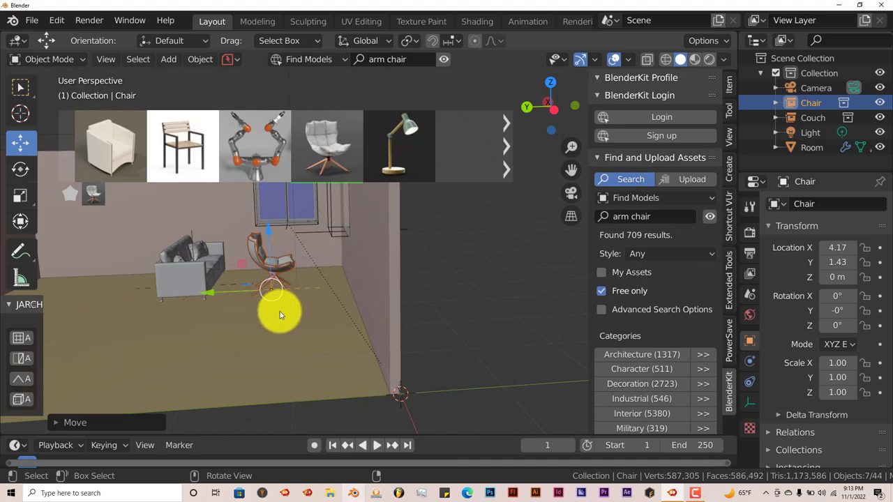
key(r)
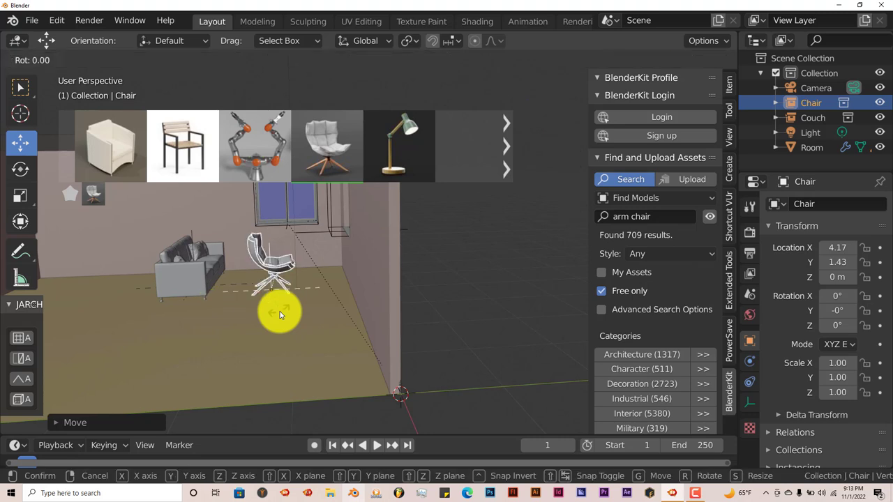
text(180)
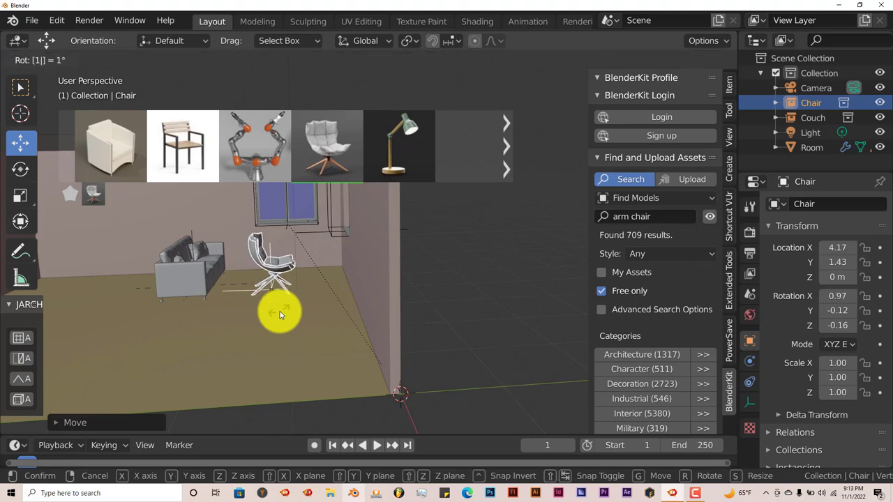
key(Return)
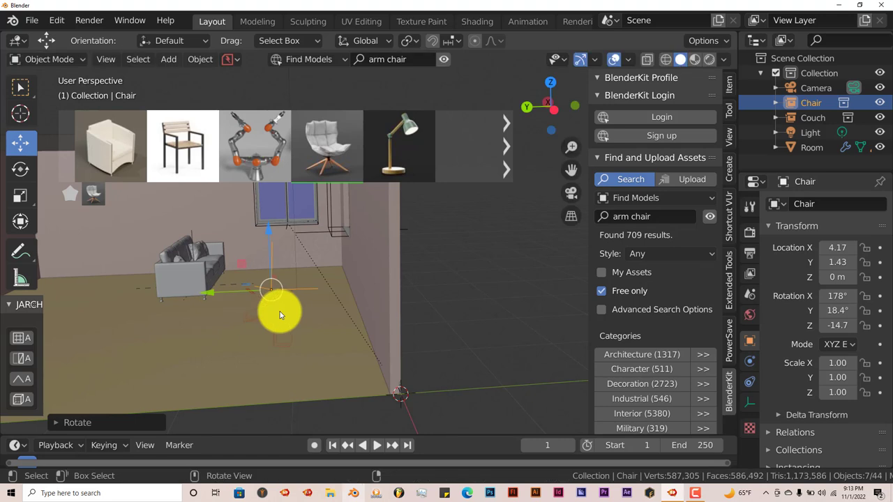
key(ctrl)
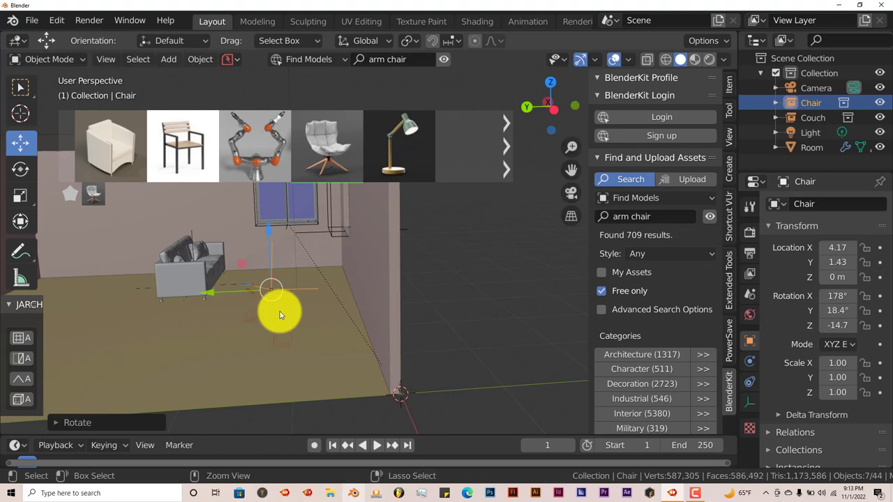
key(ctrl+z)
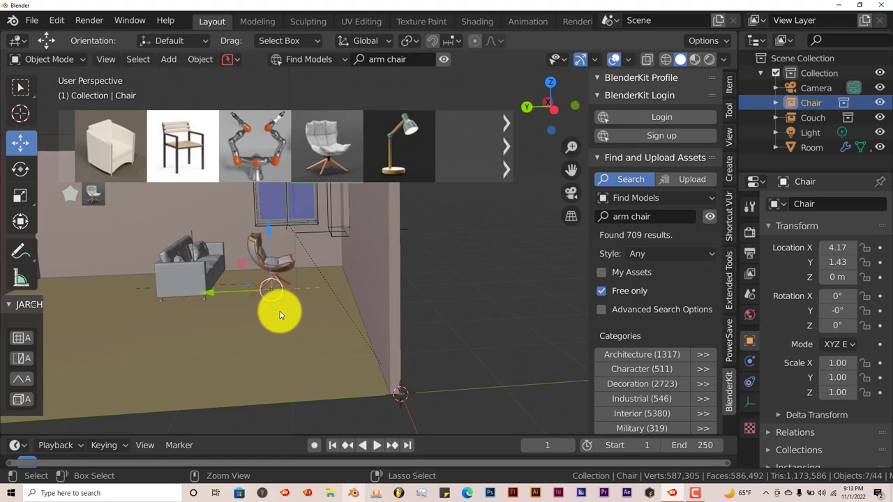
key(ctrl+z)
- Split the 3D view into two side-by-side areas and set the new one to an X-ray top view without toolbar and sidebar
scroll(280, 315, down, 5)
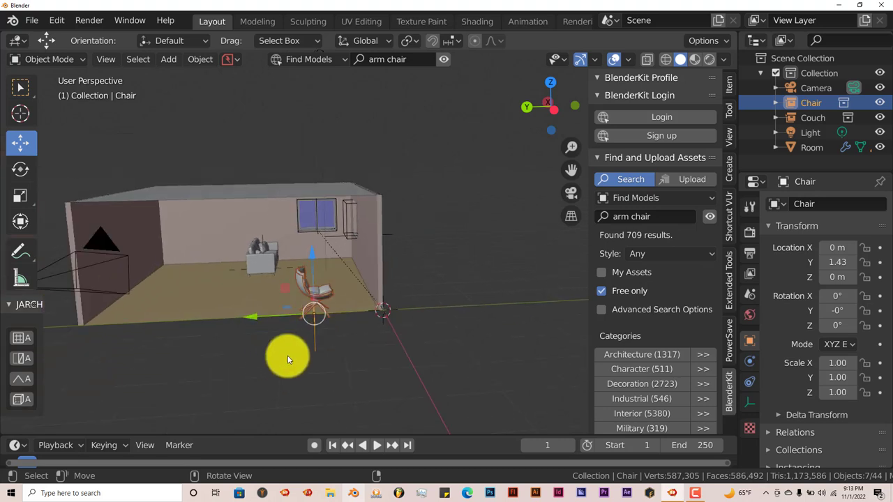
middle_drag(288, 356, 305, 344)
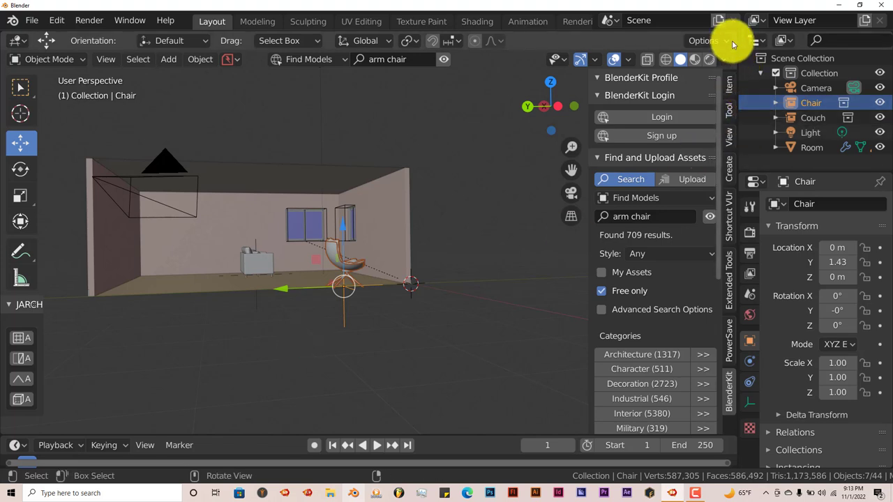
drag(733, 33, 512, 35)
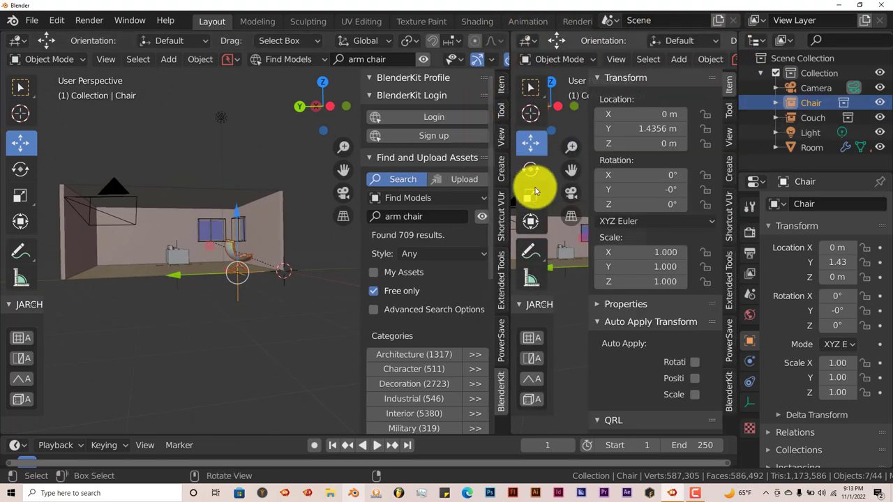
key(t)
key(n)
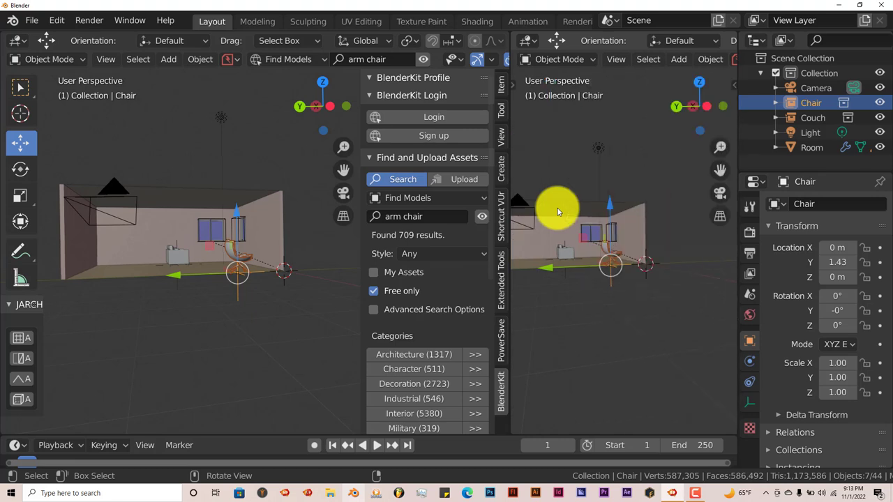
key(KP_7)
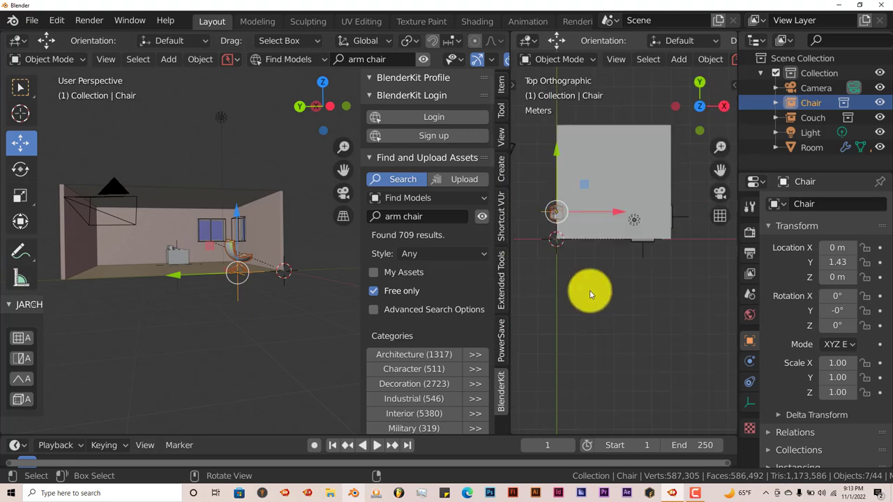
key(alt+z)
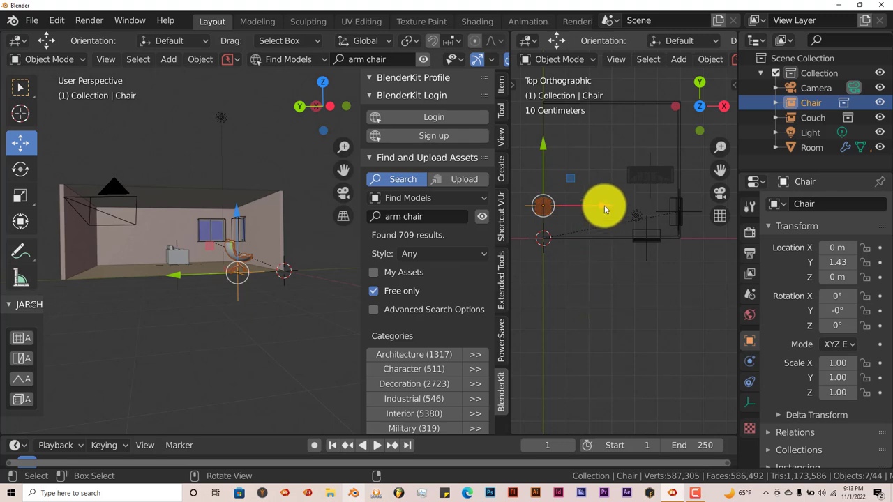
- Move the chair to about 4.21 m along X and 0.60 m along Y, and rotate it 180° about Z
drag(600, 205, 700, 215)
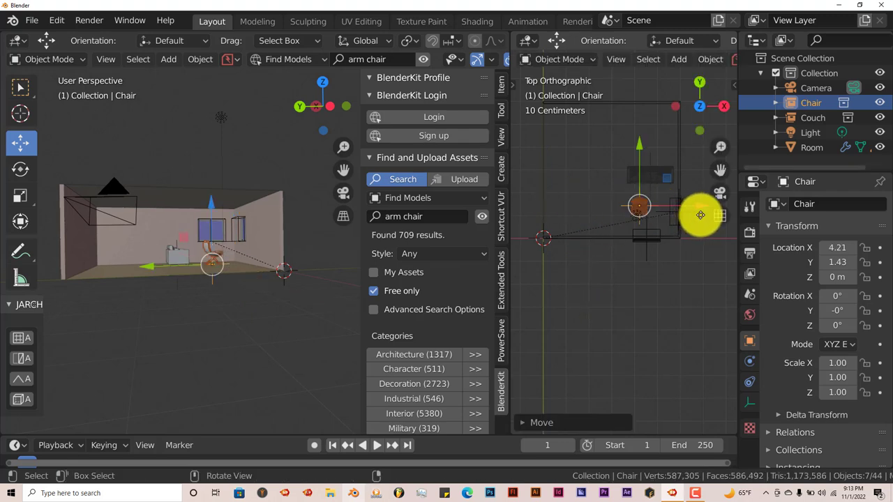
key(r)
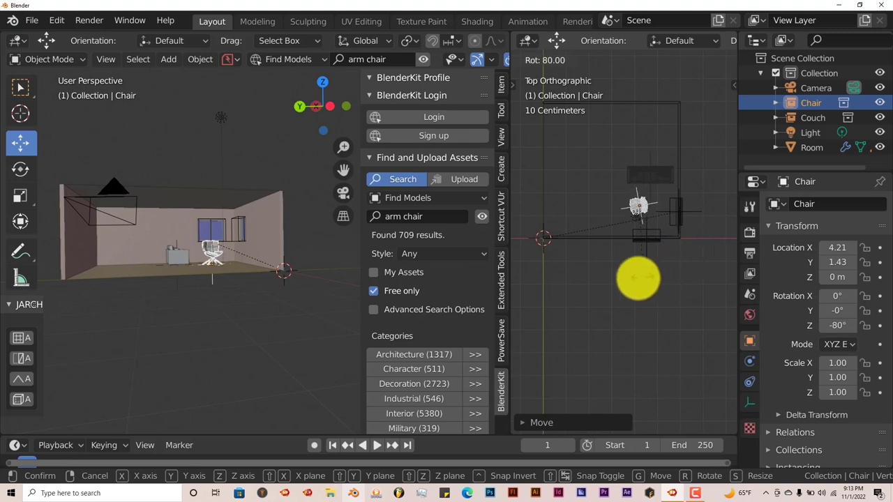
click(558, 195)
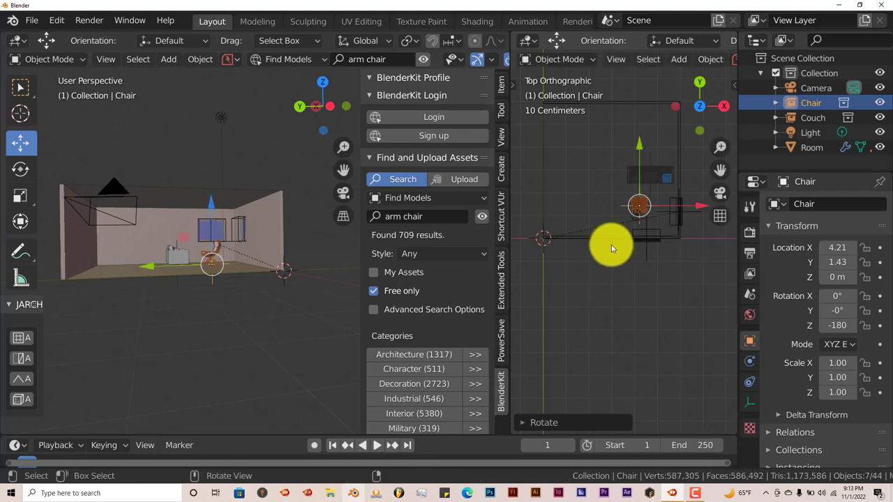
drag(644, 147, 642, 162)
- Inspect the chair's new placement up close and look at the furnished room through the camera
scroll(235, 280, up, 3)
scroll(235, 283, up, 2)
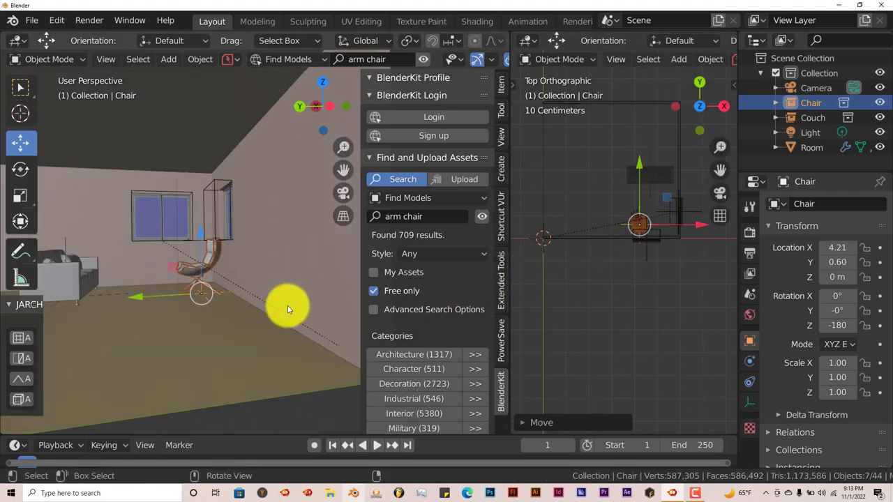
scroll(286, 308, down, 4)
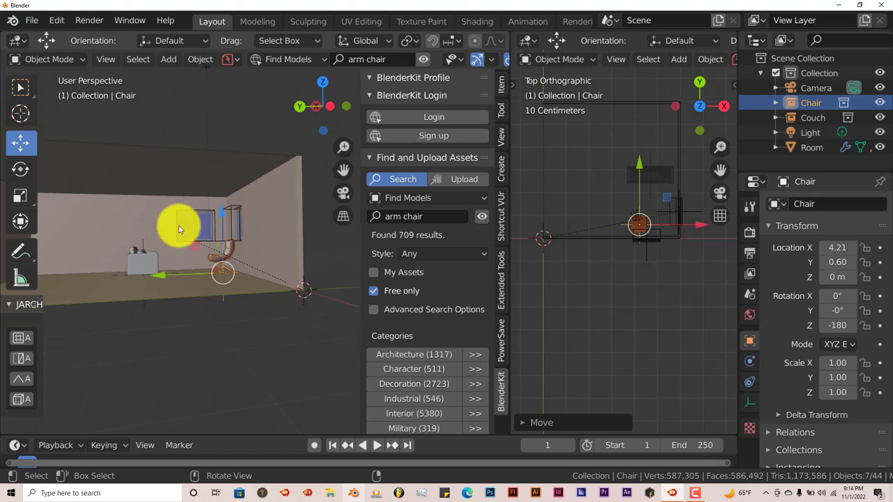
key(KP_0)
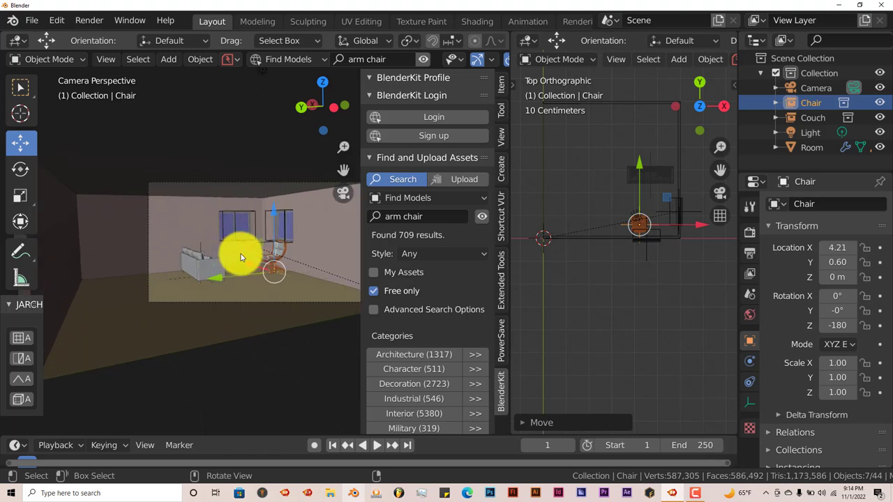
scroll(241, 258, up, 2)
scroll(279, 295, up, 2)
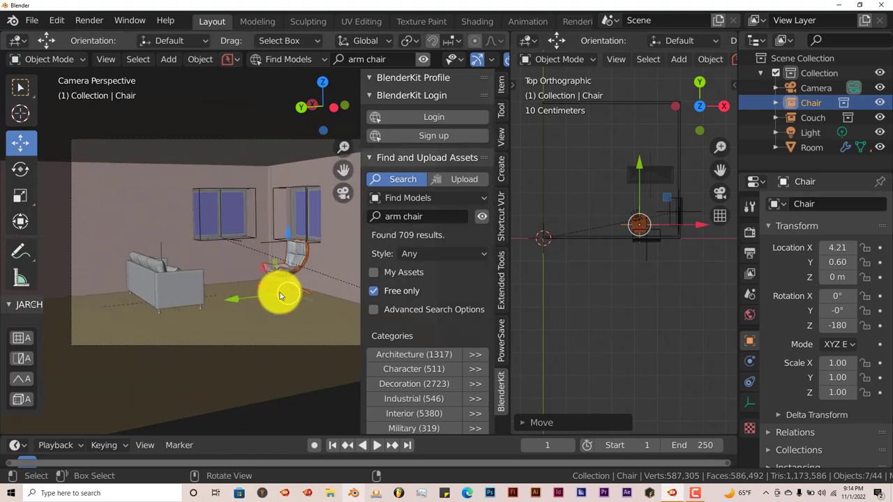
scroll(279, 295, down, 1)
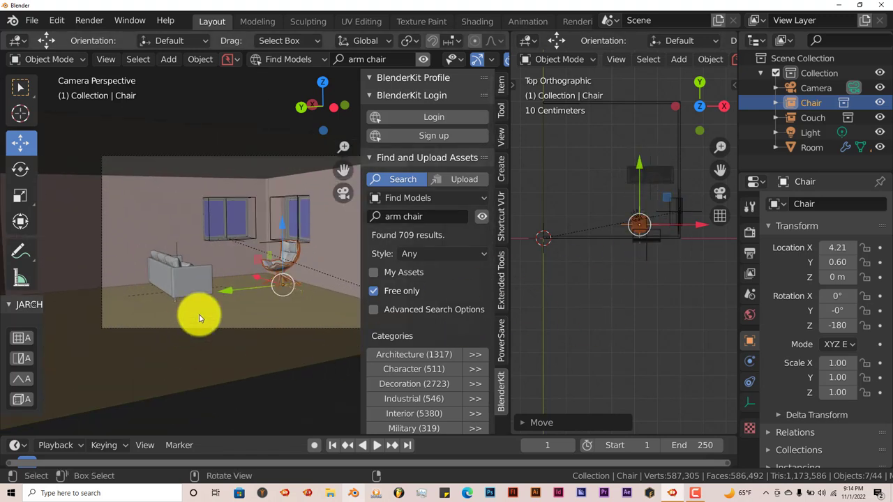
- Rotate the couch to -90° about Z and move it along X to about 5.62 m, against the back wall
click(177, 247)
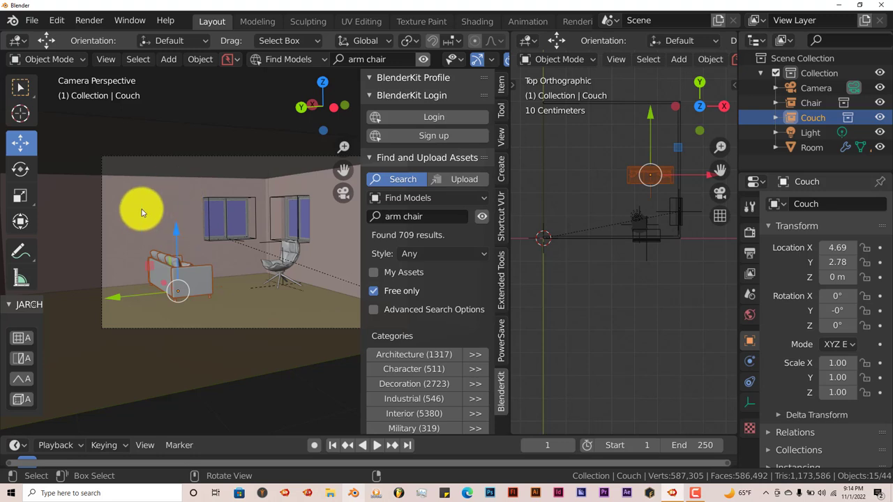
key(r)
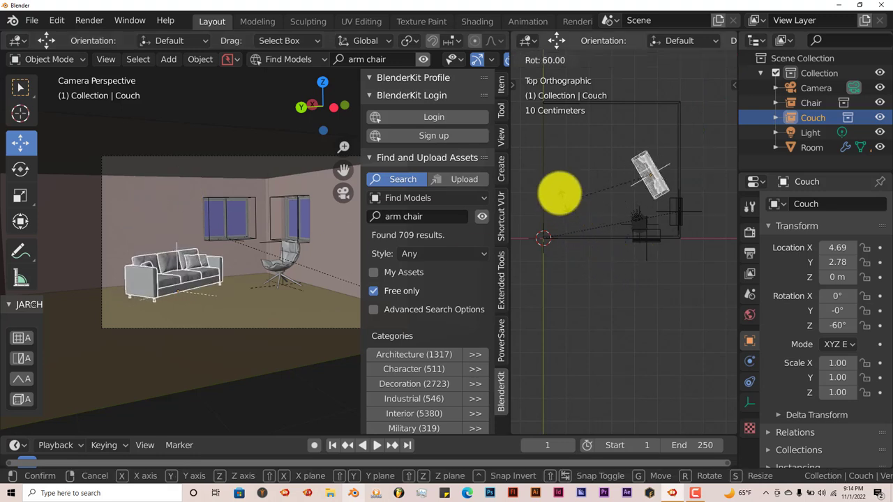
click(556, 156)
key(g)
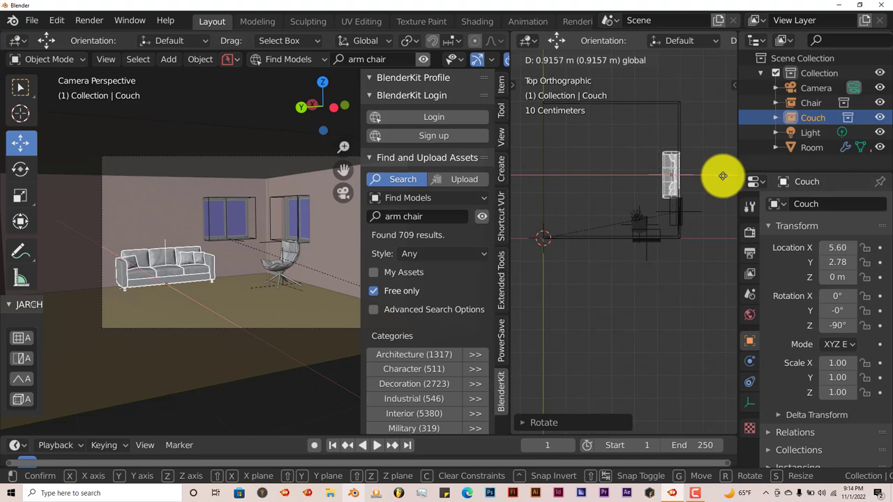
click(722, 175)
- Move the chair along X to about 3.66 m, leaving more space between it and the room's back corner
scroll(295, 299, up, 3)
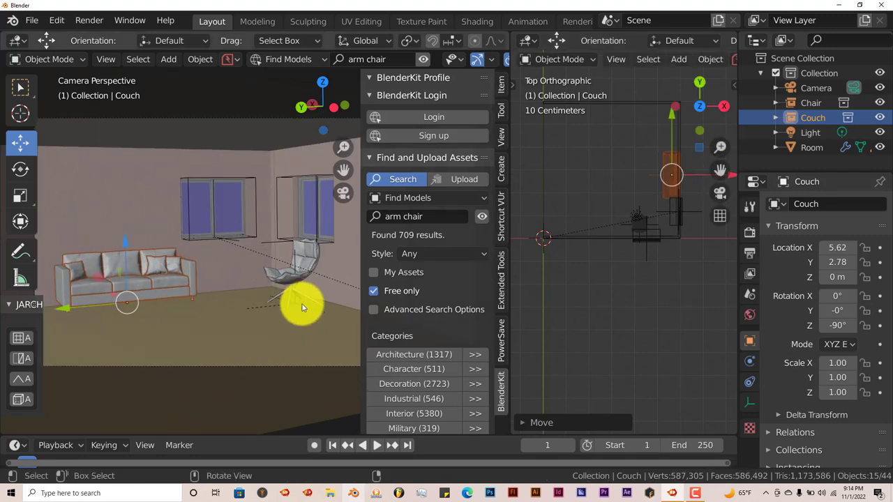
click(304, 310)
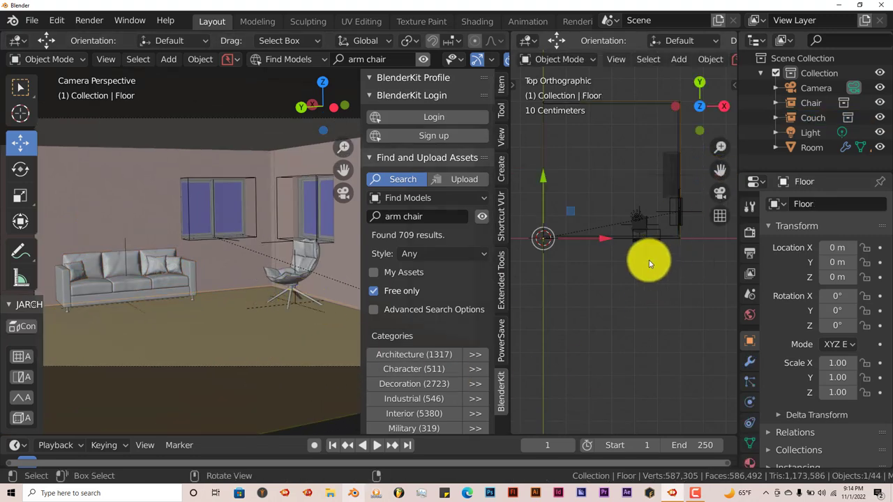
click(641, 210)
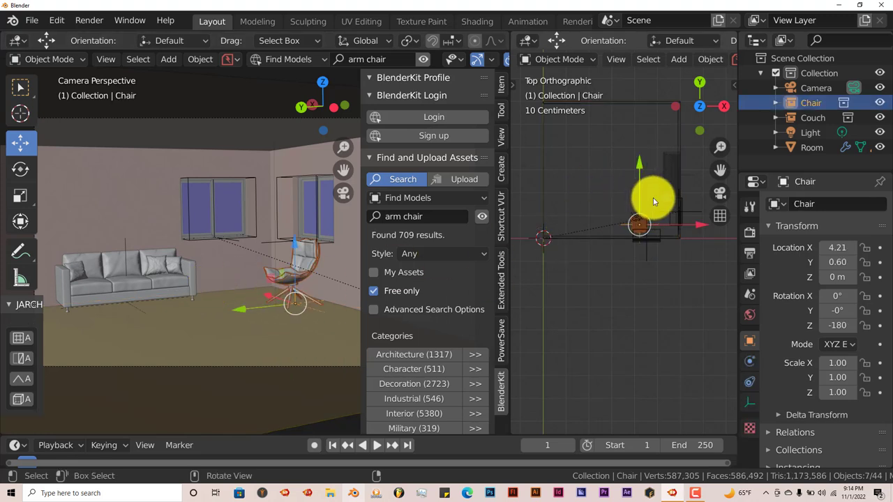
drag(696, 224, 691, 223)
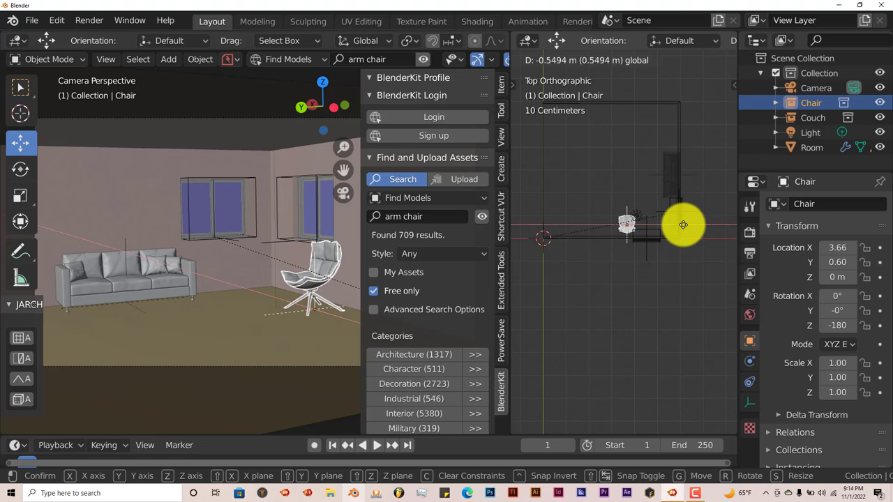
click(681, 223)
scroll(258, 321, down, 2)
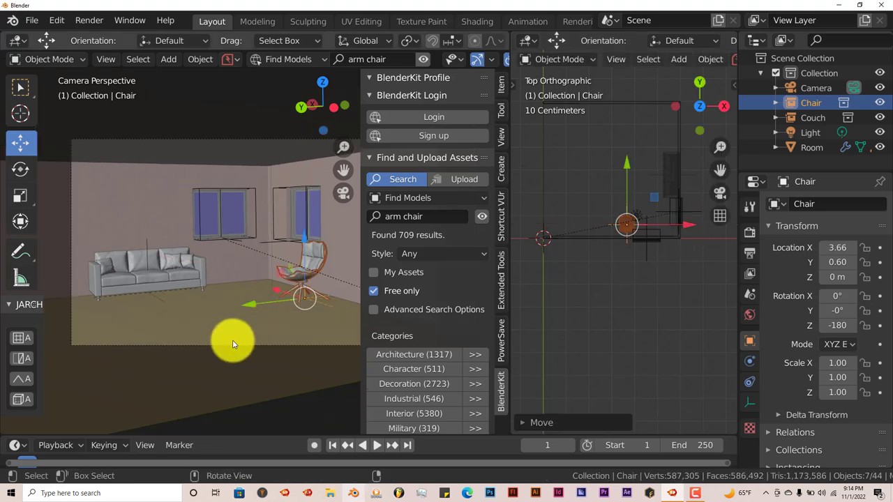
- Search the free BlenderKit models for "lamp"
click(439, 217)
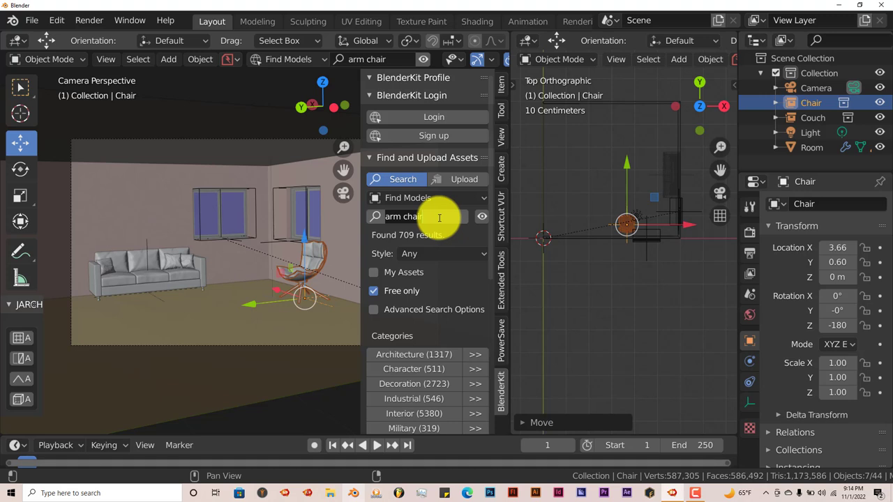
text(lamp)
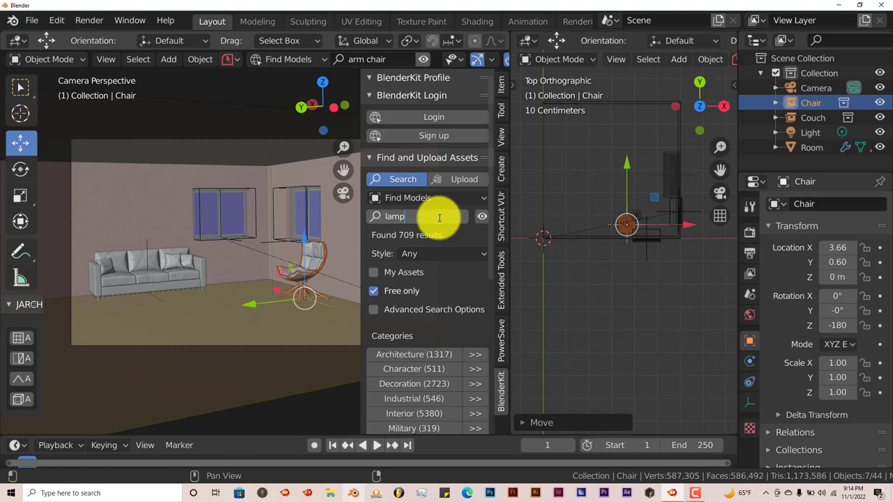
key(Return)
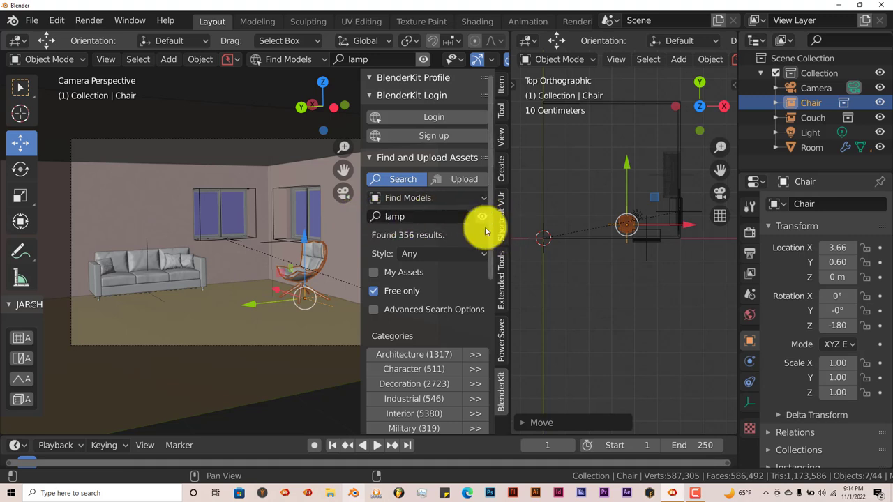
- Join the two 3D view areas into a single area, keeping the camera view
right_click(510, 218)
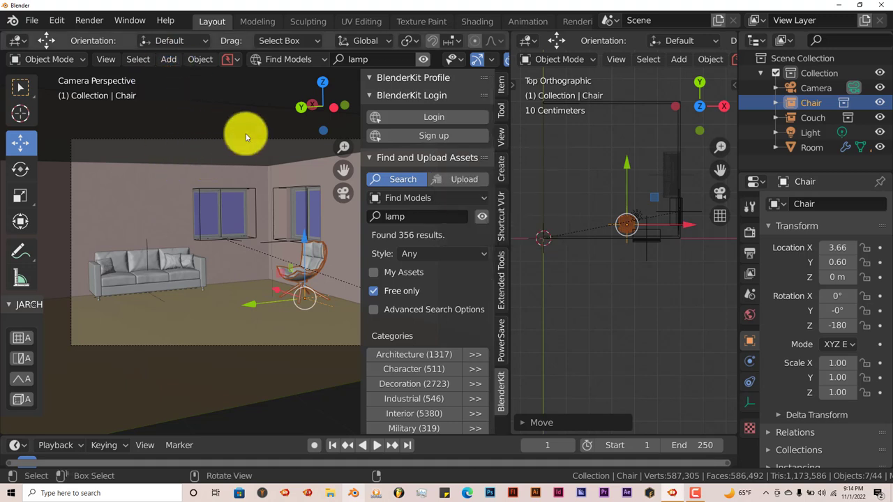
right_click(510, 235)
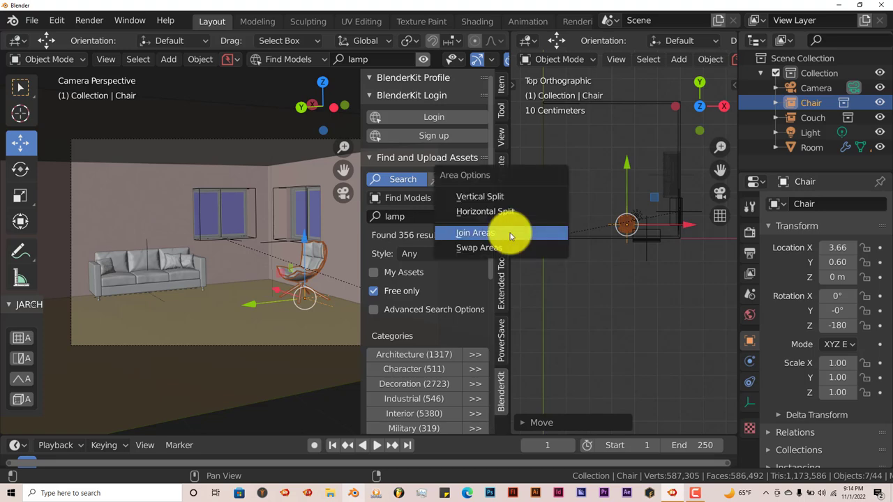
click(509, 234)
click(547, 235)
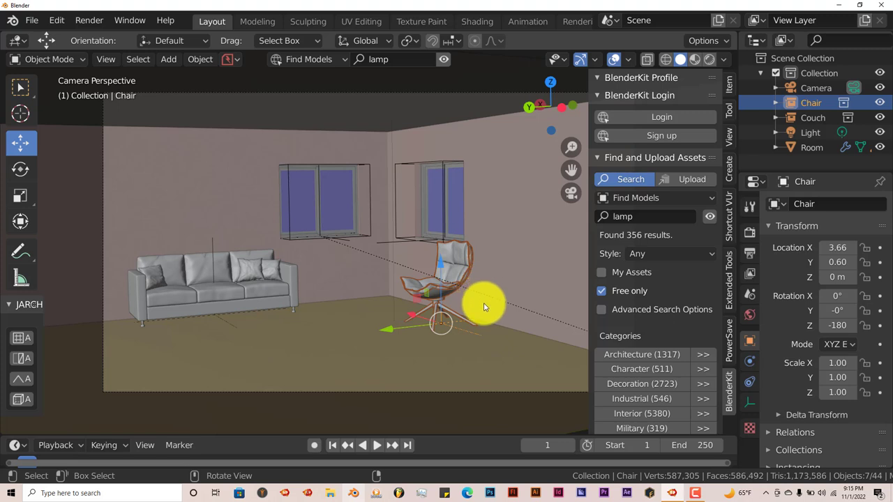
- Show the asset bar, browse through the lamp models and add the simple standing lamp to the scene
click(443, 63)
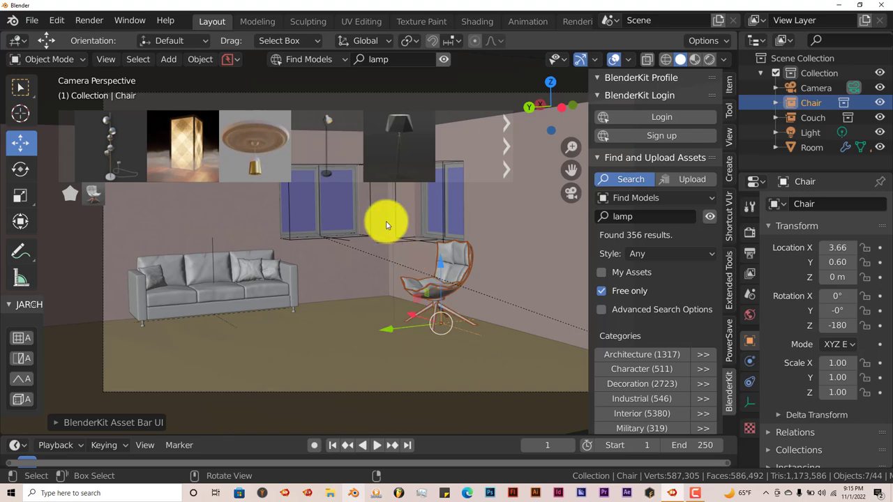
mouse_move(391, 156)
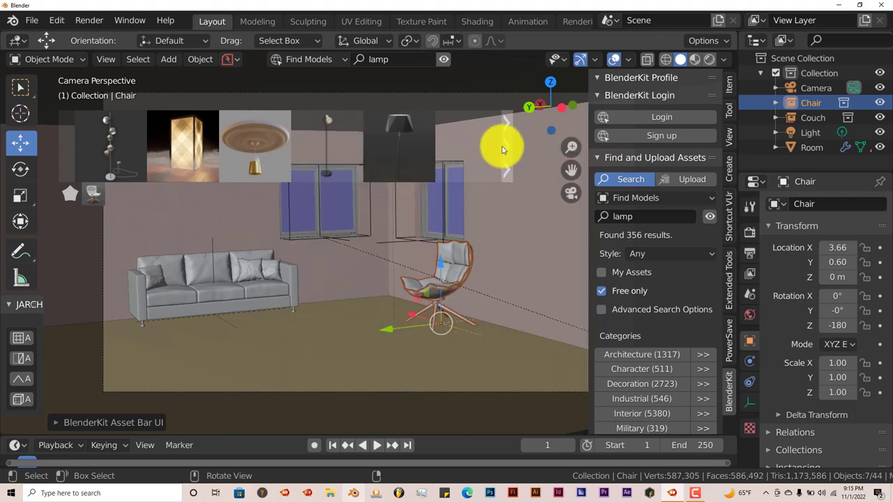
click(507, 153)
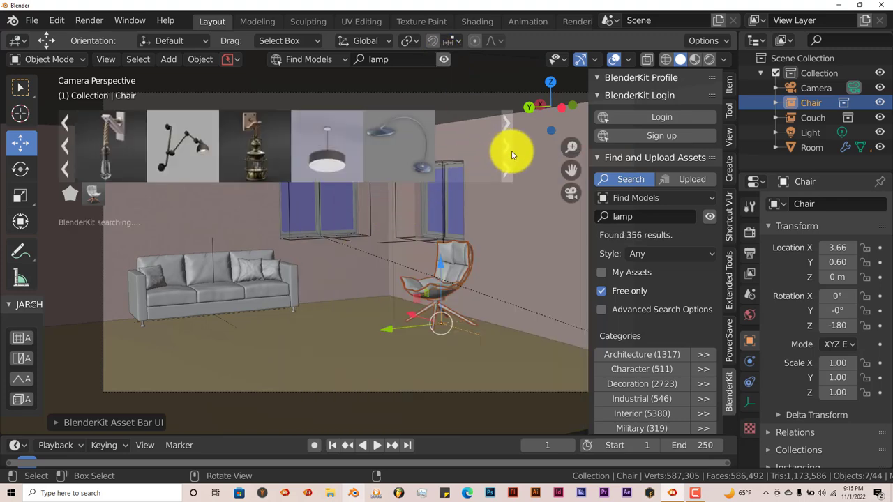
click(512, 155)
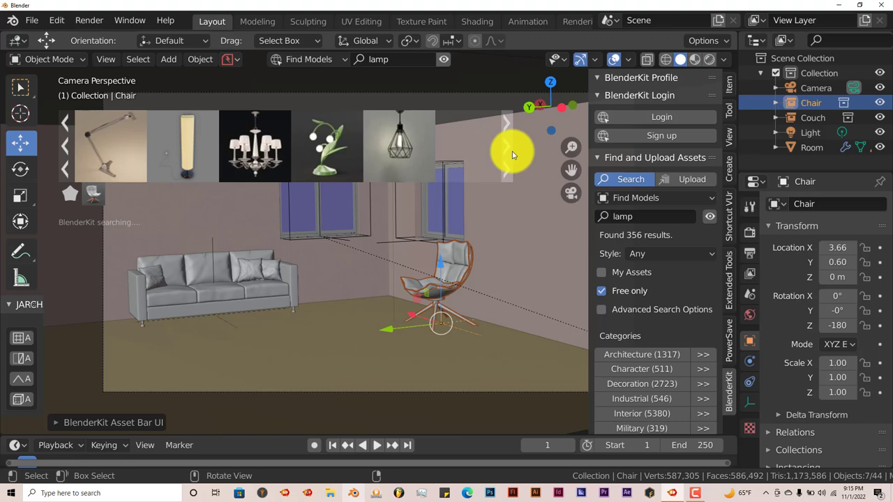
click(513, 154)
click(512, 155)
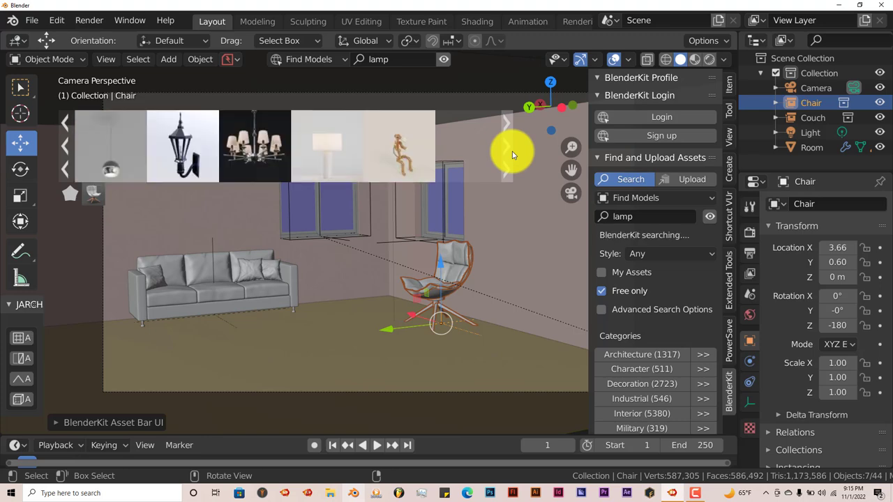
click(512, 154)
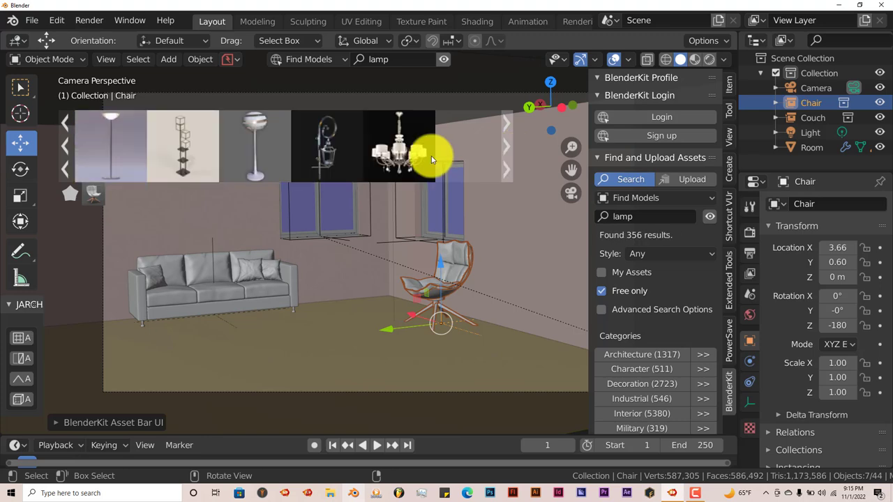
drag(109, 140, 462, 310)
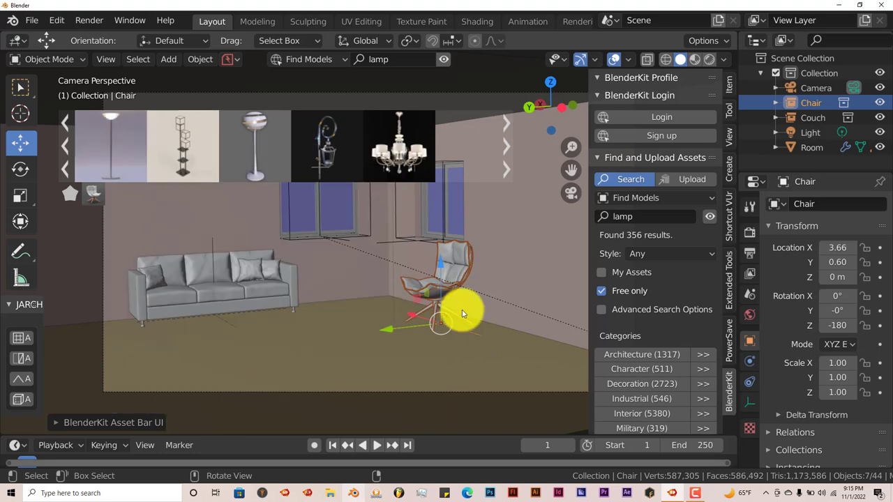
scroll(462, 310, down, 4)
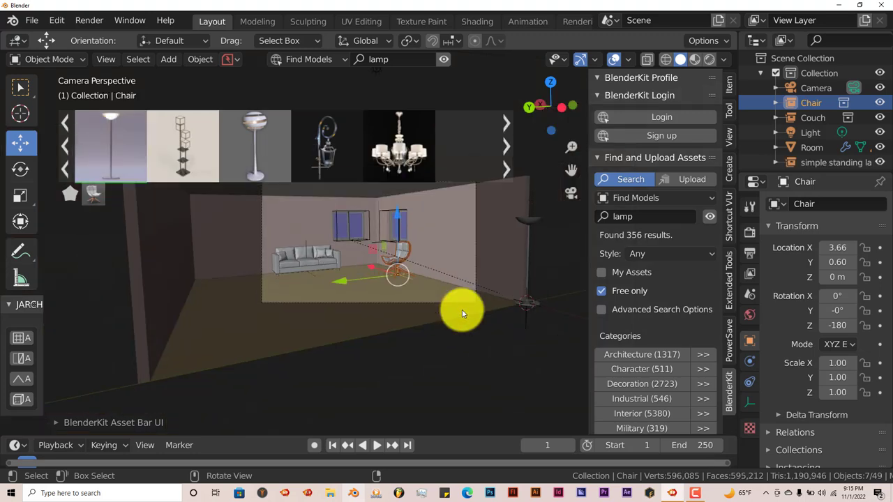
- Move the standing lamp into the room, to about 3.83 m along X and 1.50 m along Y
click(524, 331)
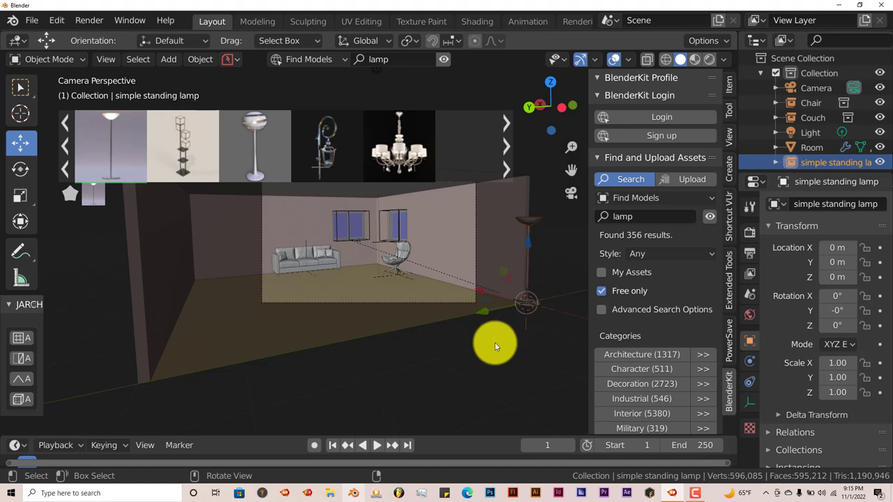
key(g)
key(y)
click(362, 321)
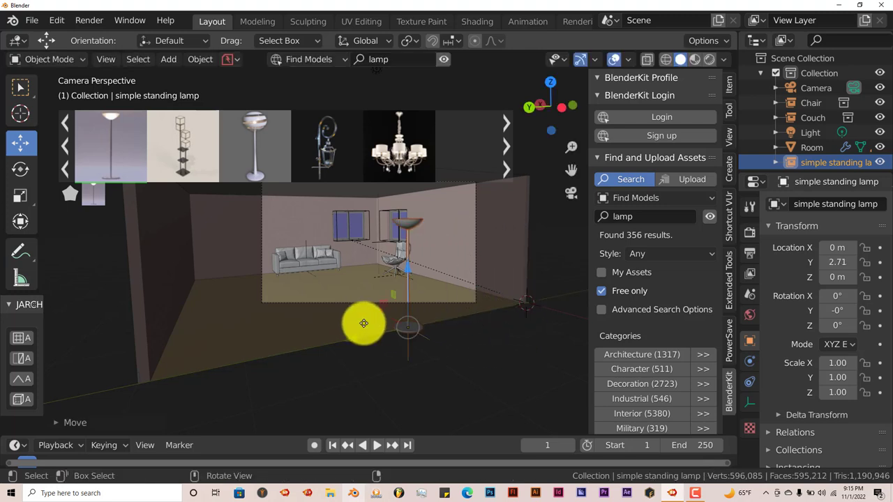
key(g)
key(x)
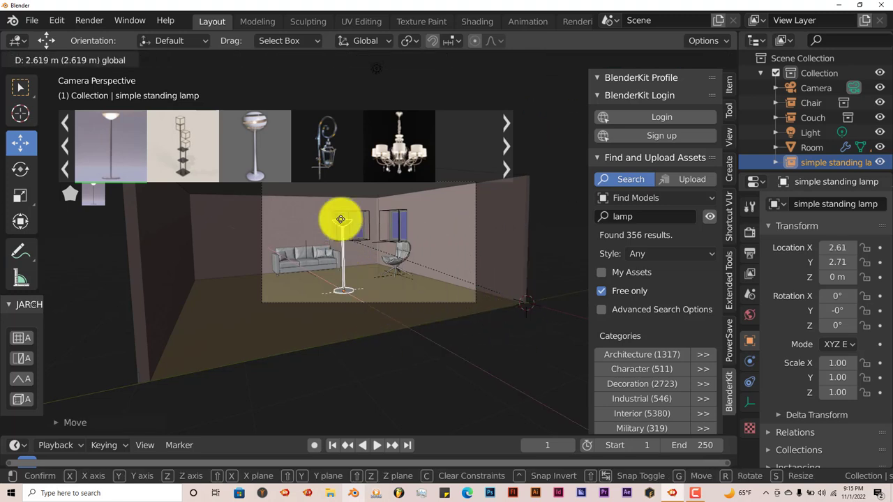
click(318, 272)
key(g)
key(y)
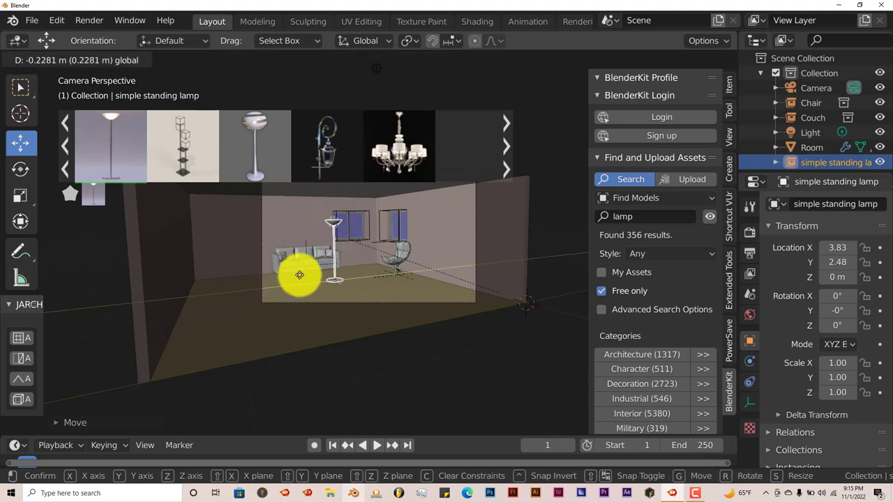
click(304, 265)
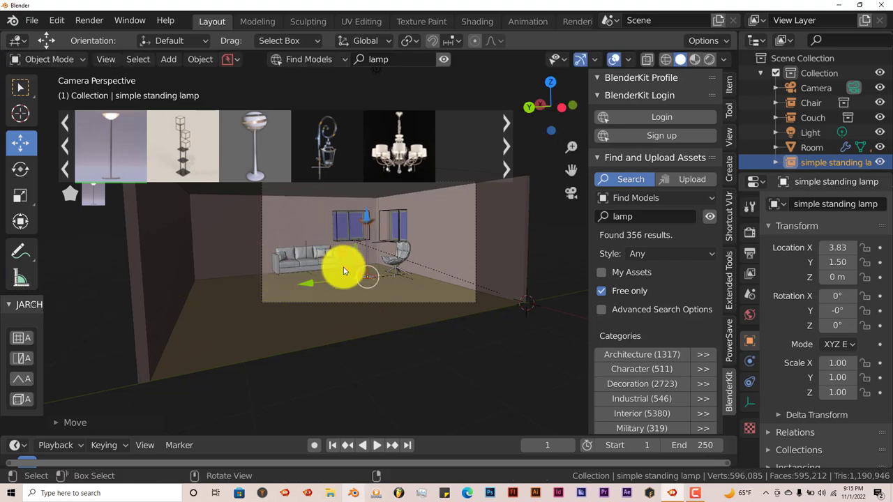
- Move the standing lamp into the back corner, to about 5.81 m along X and 0.32 m along Y
key(g)
key(x)
click(299, 269)
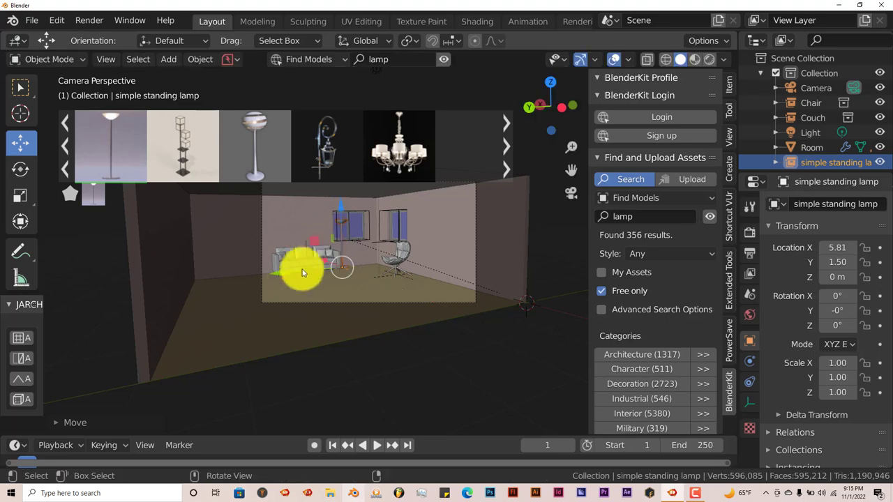
key(g)
key(y)
click(365, 253)
- Fine-tune the lamp's position in the corner to about 5.59 m along X and 0.41 m along Y
scroll(379, 259, up, 4)
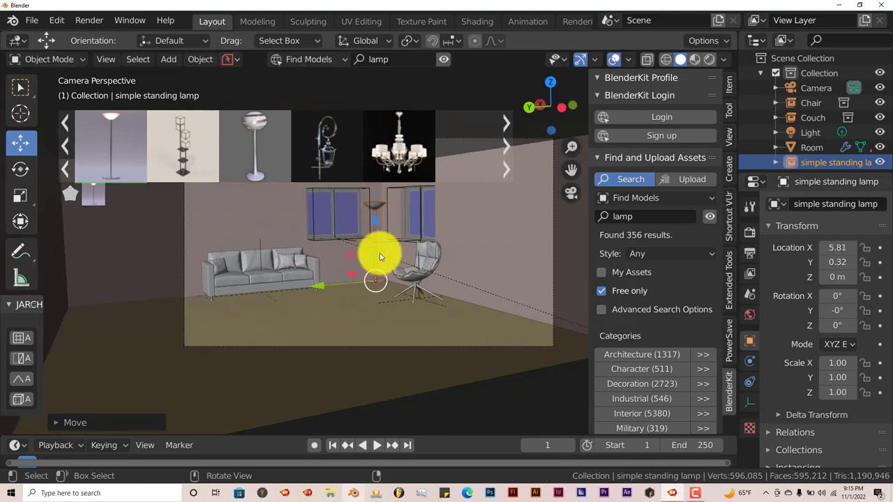
key(g)
key(x)
click(351, 341)
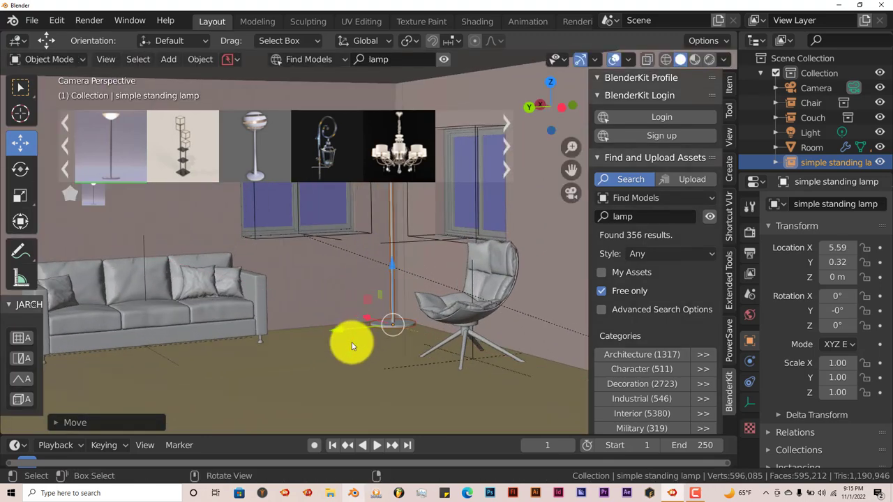
key(g)
key(y)
click(328, 332)
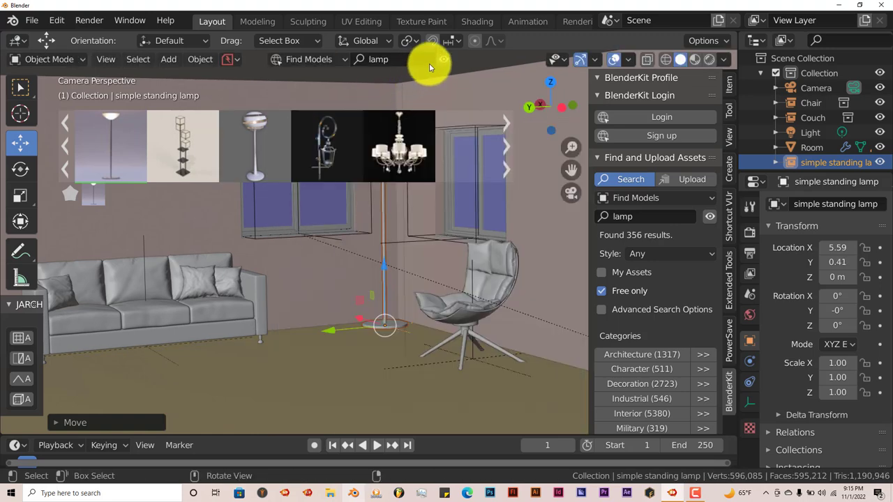
- Hide the BlenderKit asset bar and check the lamp's placement in the whole camera frame
click(449, 59)
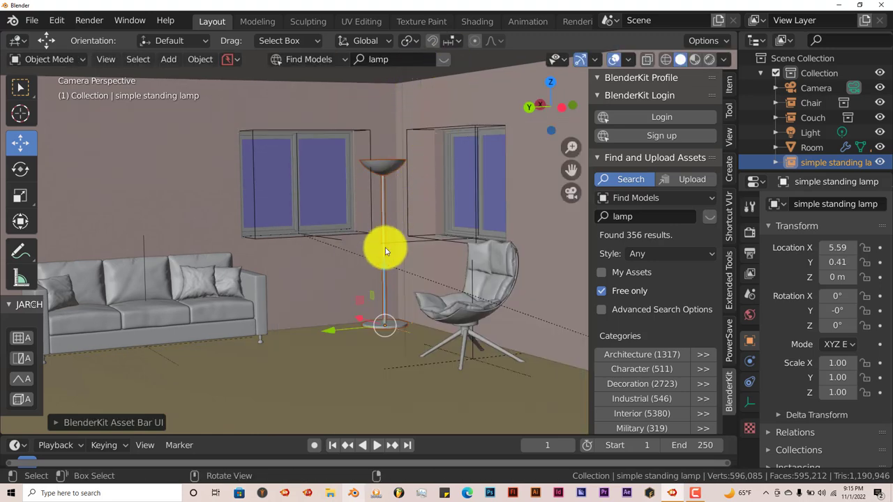
scroll(381, 255, down, 1)
scroll(374, 281, down, 1)
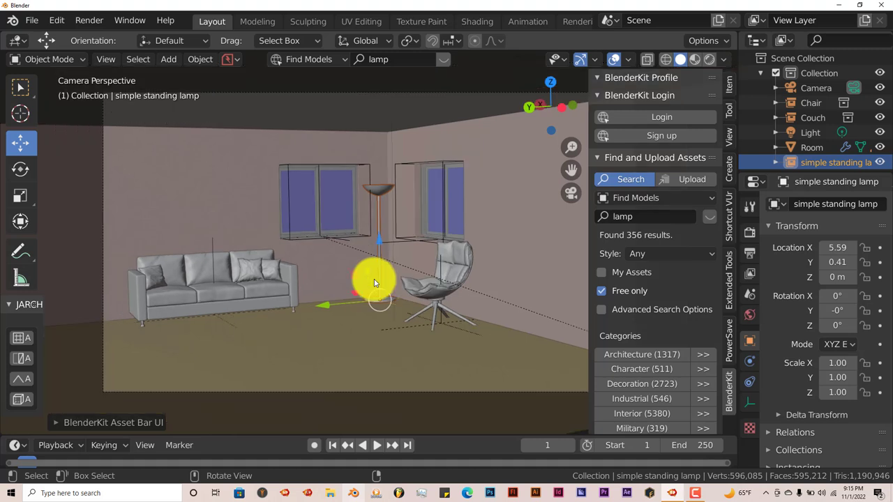
scroll(450, 285, down, 1)
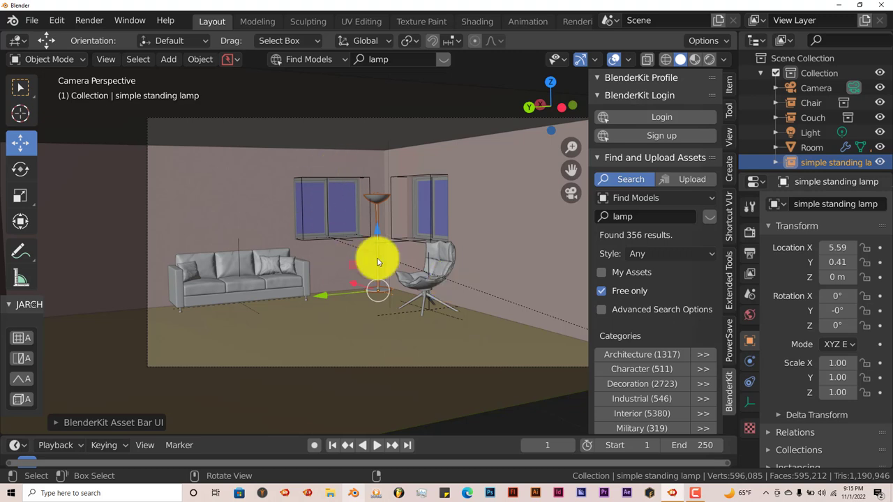
- Set the render engine to Cycles with GPU Compute as the device, and switch the viewport to rendered shading
click(749, 232)
click(855, 204)
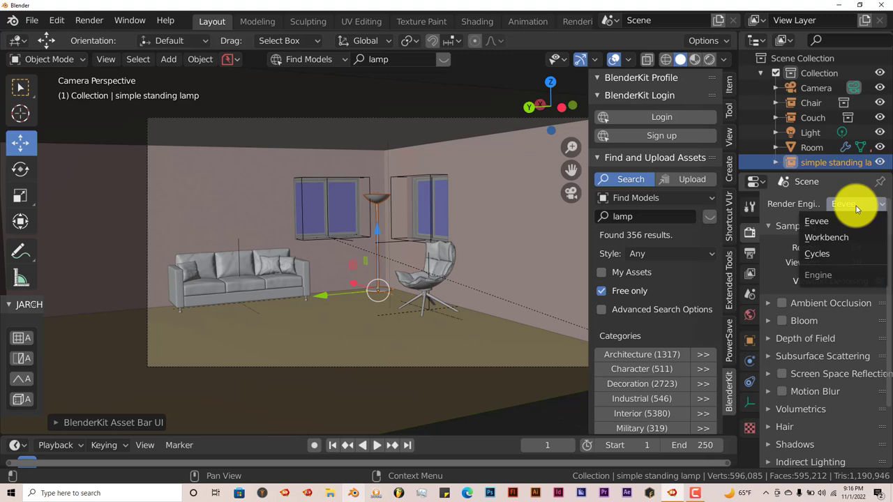
click(836, 253)
click(857, 240)
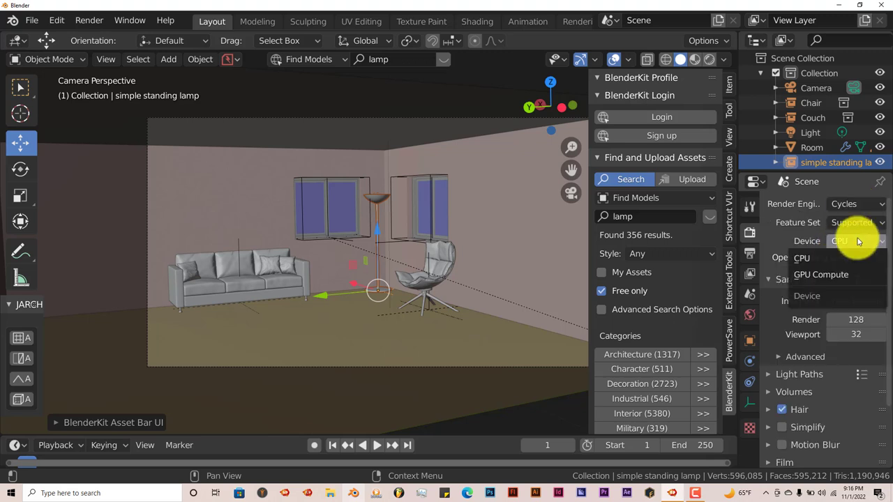
click(826, 274)
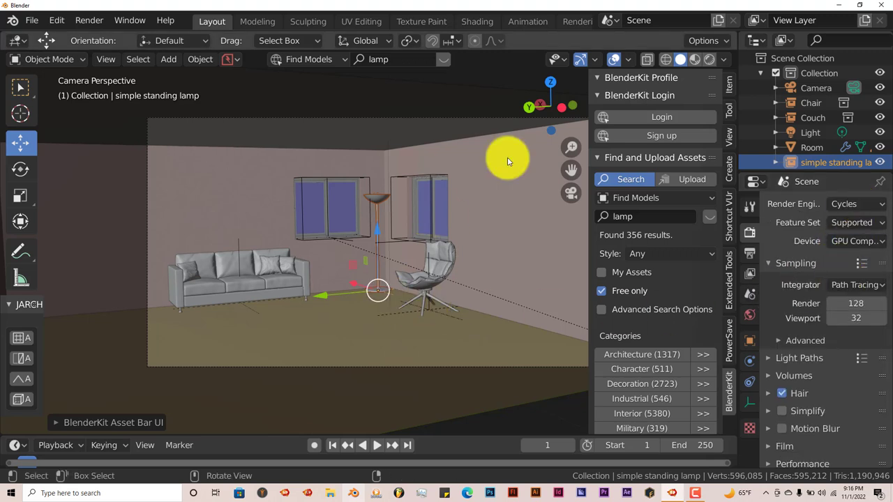
click(708, 60)
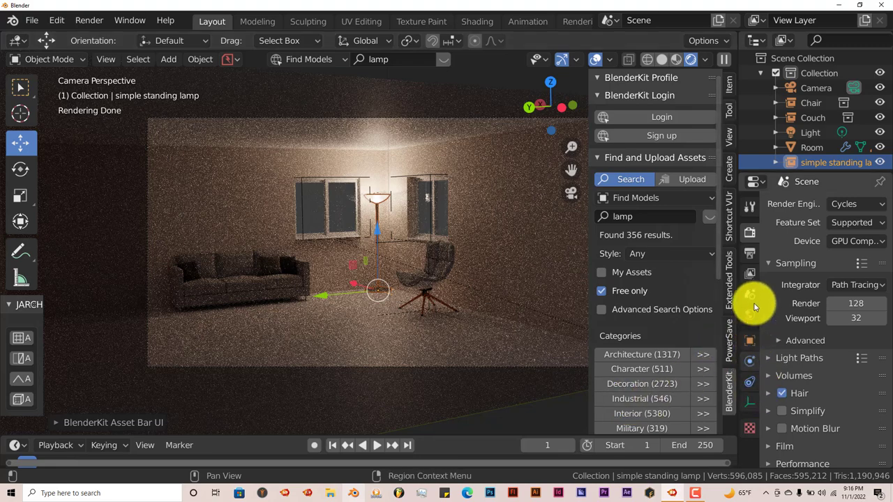
- Review the scene's Cycles render settings and its output settings, including dimensions, frame range and file format
scroll(874, 370, down, 2)
scroll(874, 388, down, 1)
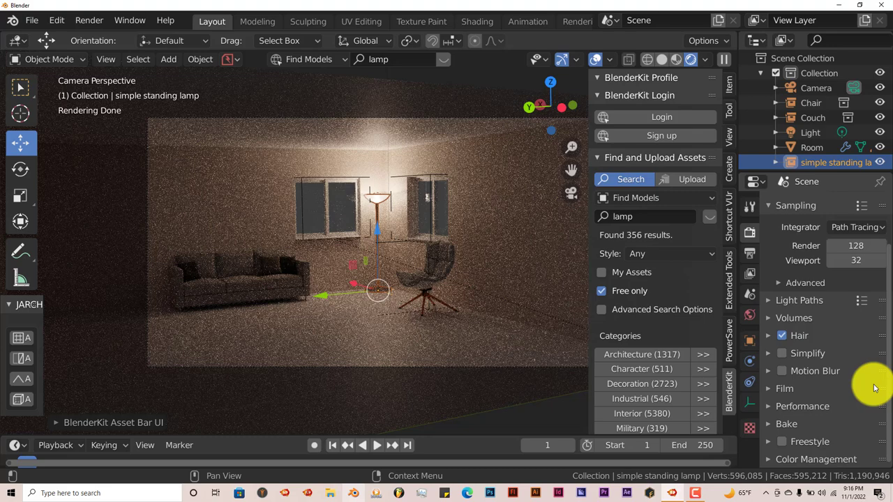
scroll(873, 386, up, 2)
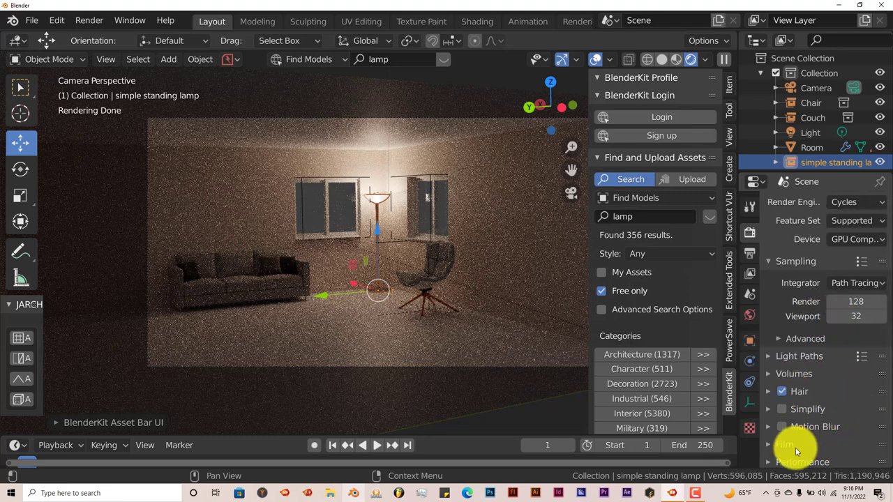
scroll(795, 448, down, 2)
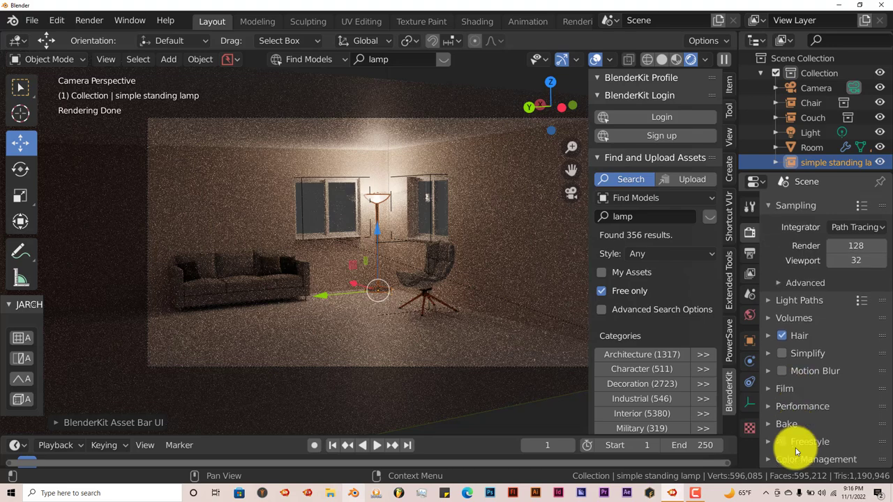
click(749, 254)
scroll(774, 363, down, 3)
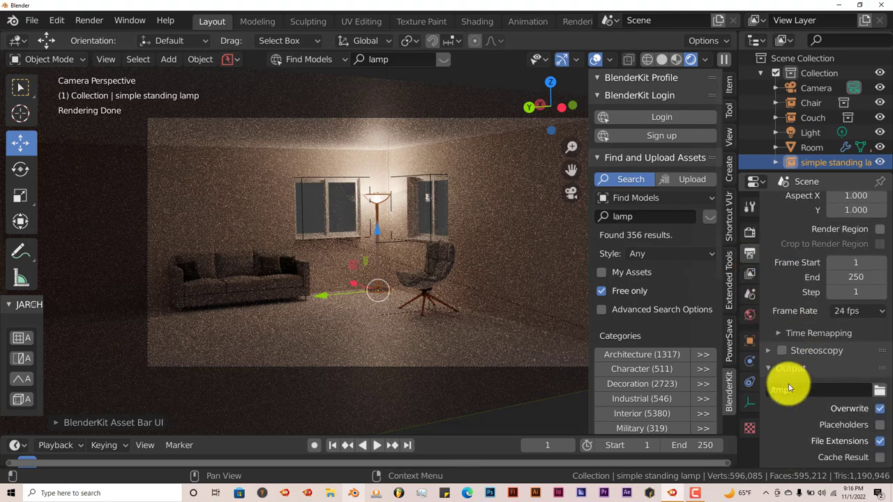
scroll(790, 387, down, 4)
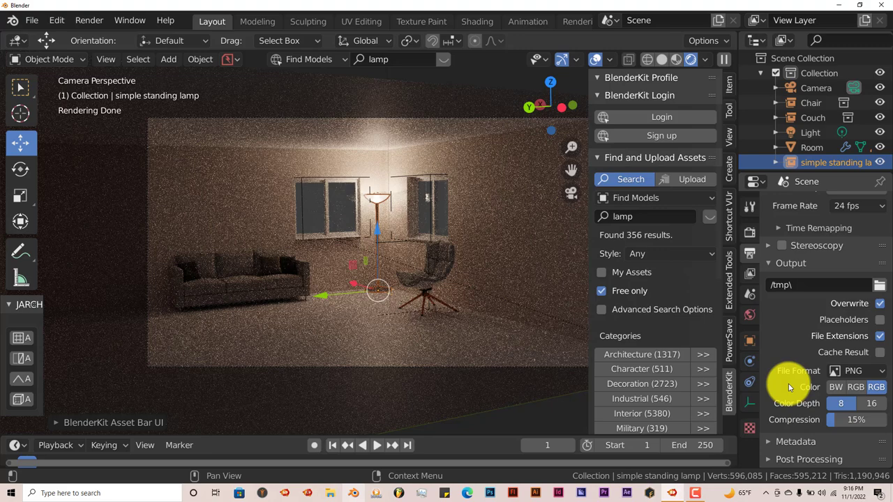
scroll(788, 387, up, 5)
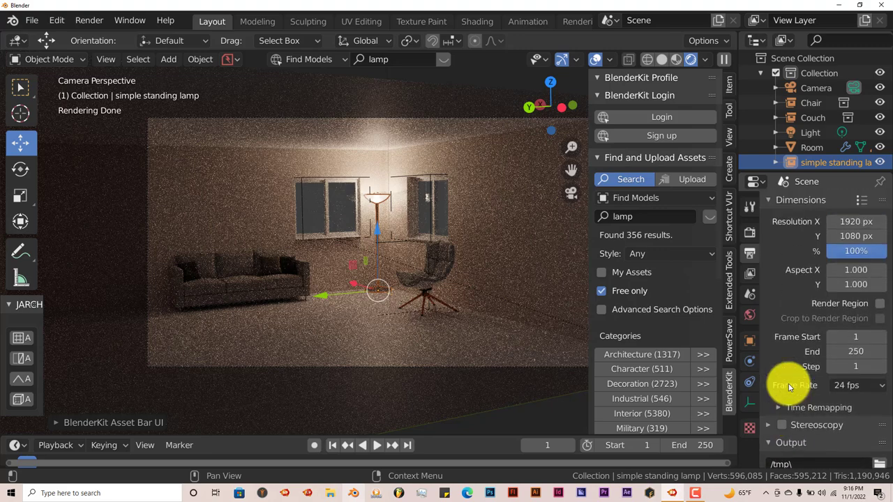
click(750, 233)
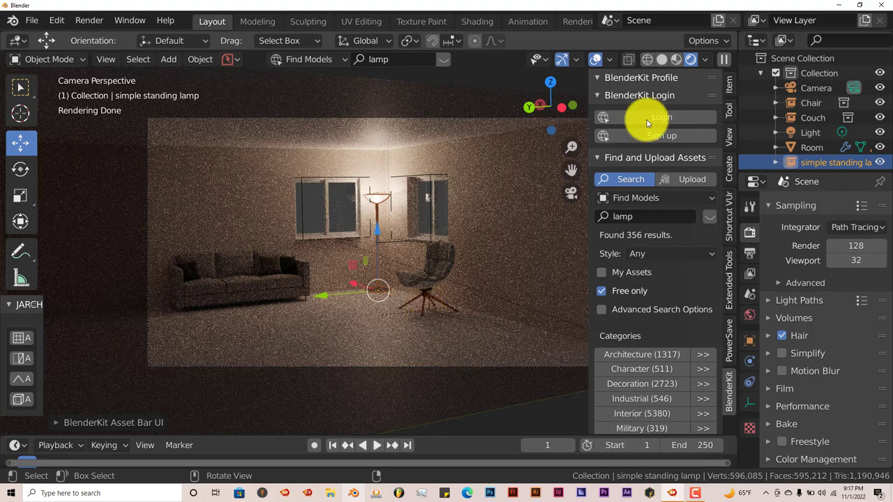
- Switch the viewport to solid shading and delete the room's ceiling
click(663, 59)
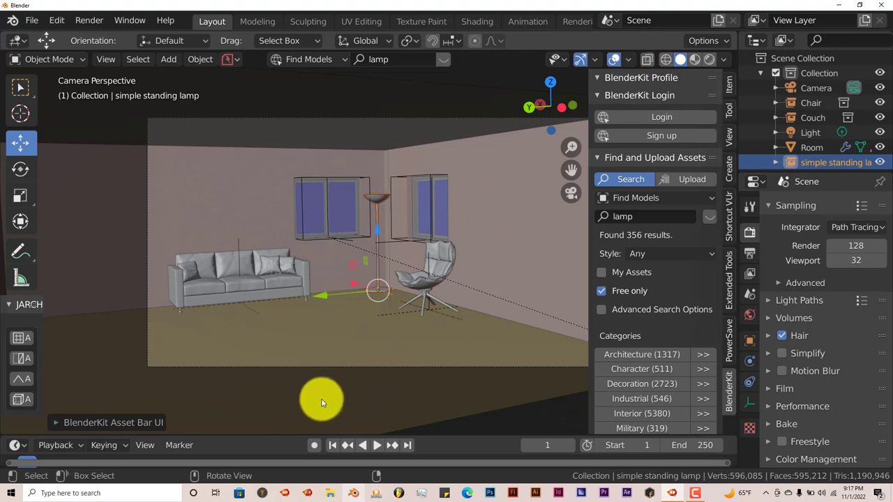
click(363, 141)
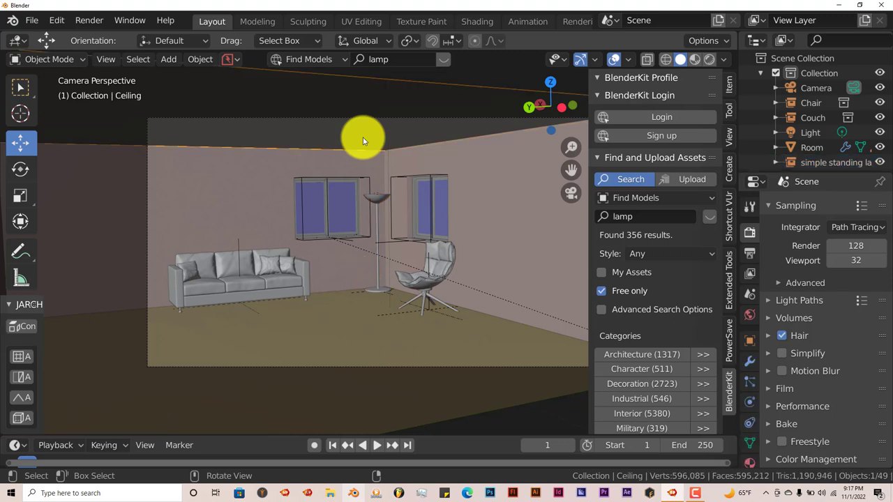
scroll(367, 201, down, 2)
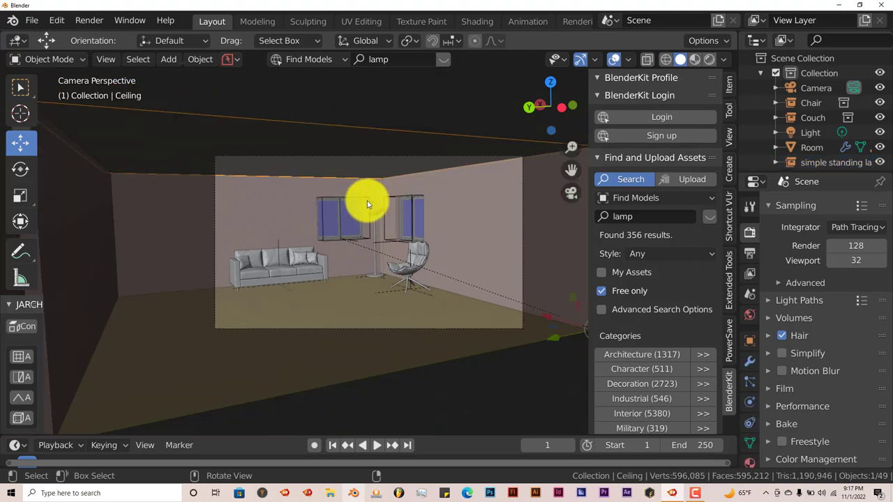
key(Delete)
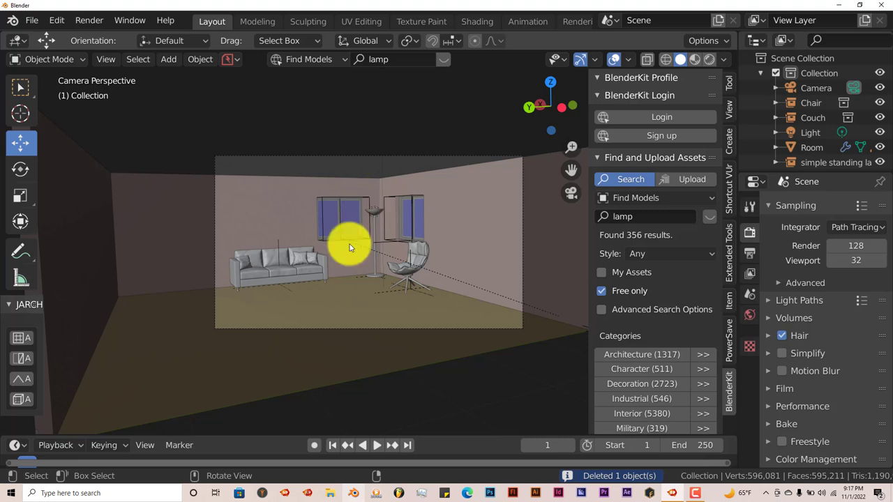
- Lower the camera about 0.5 m along the global Z axis
click(338, 157)
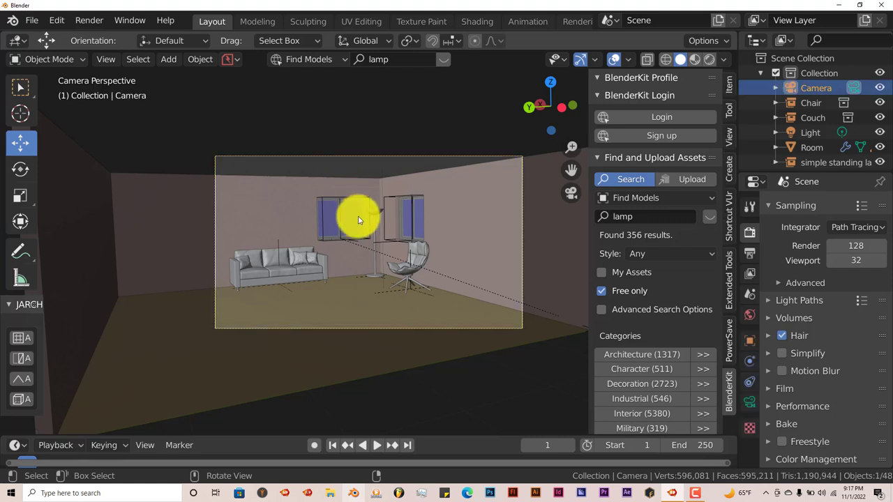
key(g)
key(z)
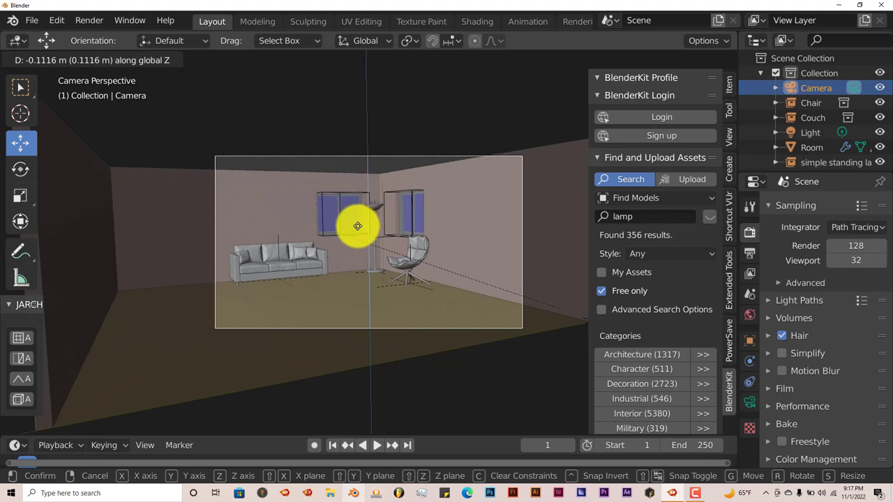
mouse_move(353, 242)
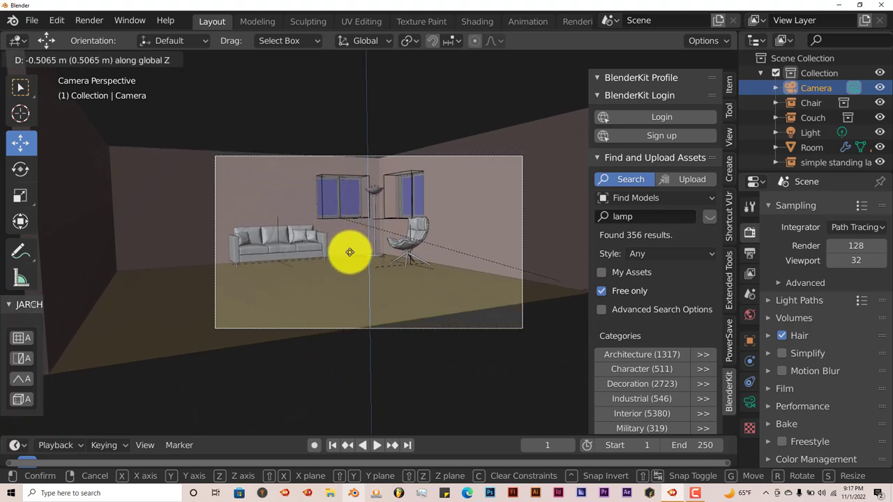
click(351, 256)
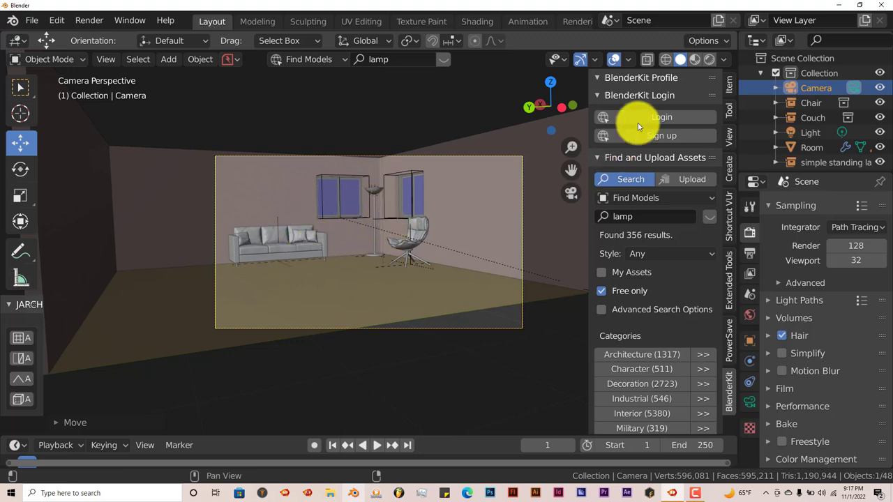
- Split the viewport into two side-by-side 3D views and show the second one from above, with its toolbar and sidebar hidden
drag(740, 31, 474, 46)
key(t)
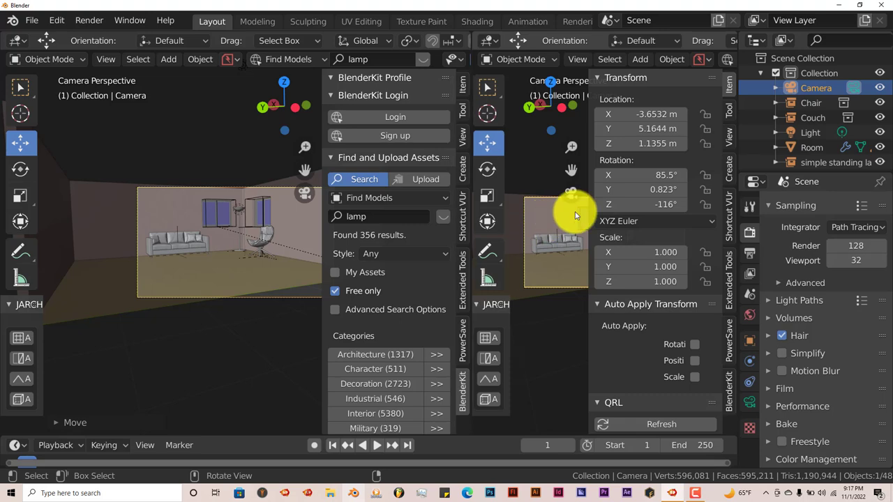
key(n)
key(KP_7)
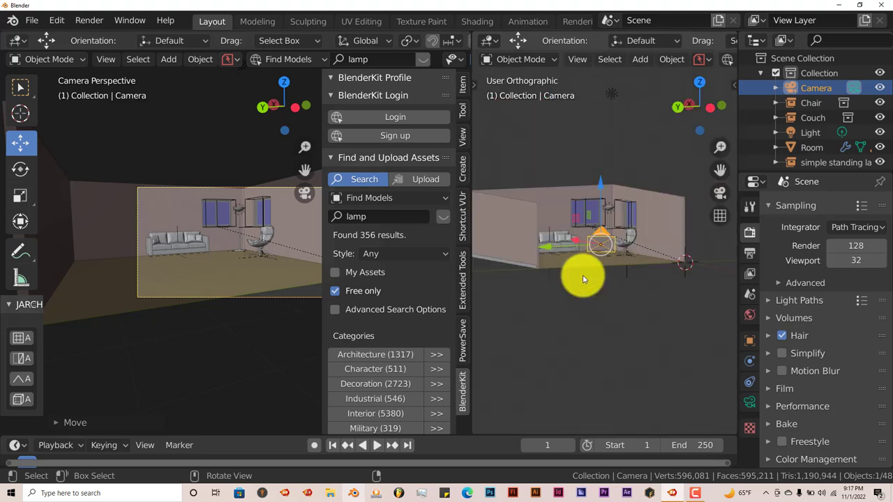
scroll(583, 275, down, 5)
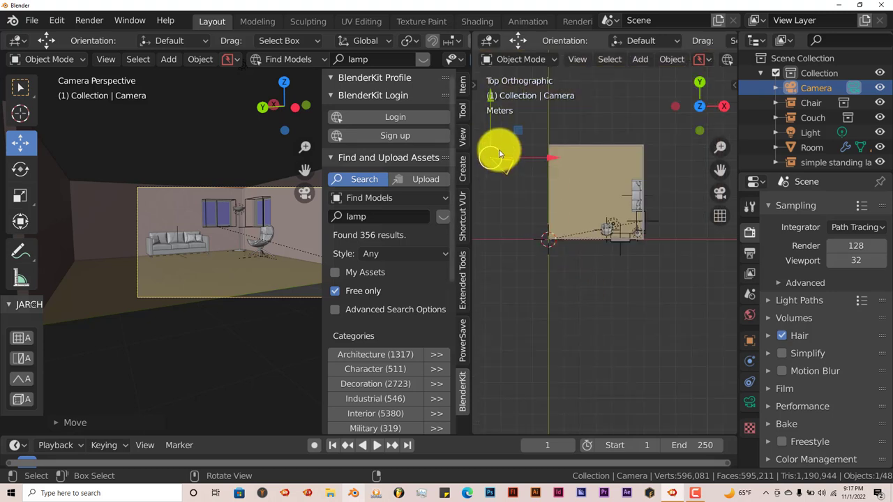
- Move the camera closer to the room in the top view and rotate it about 7° toward the couch to frame the furniture
drag(500, 164, 534, 186)
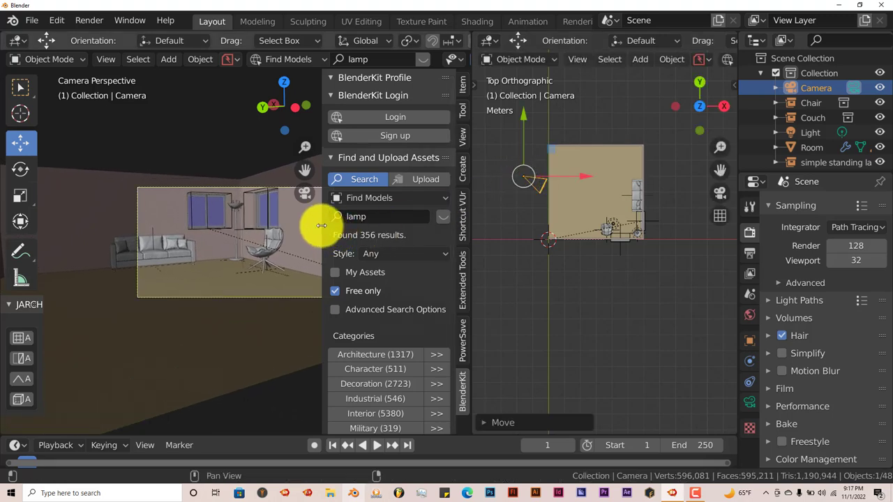
drag(321, 224, 352, 242)
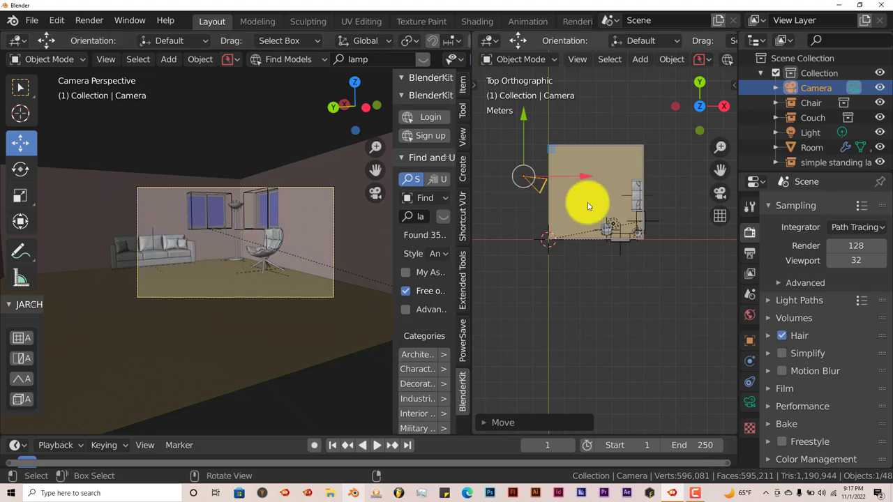
key(r)
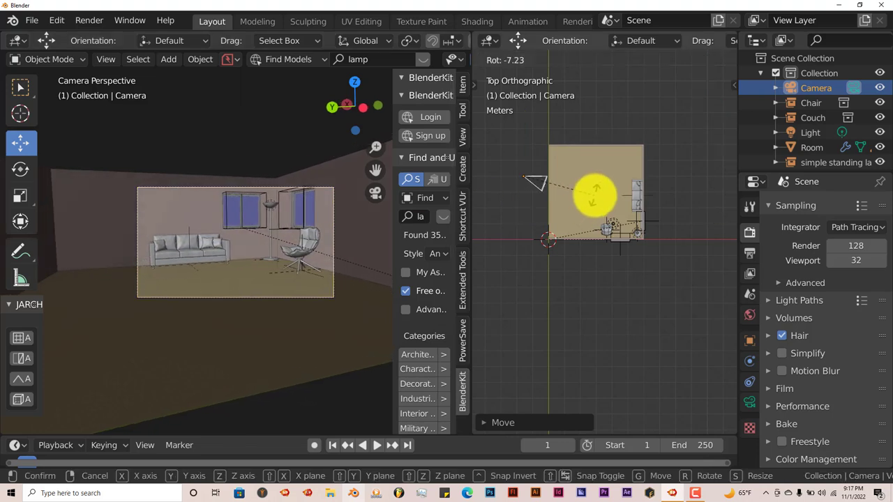
click(594, 196)
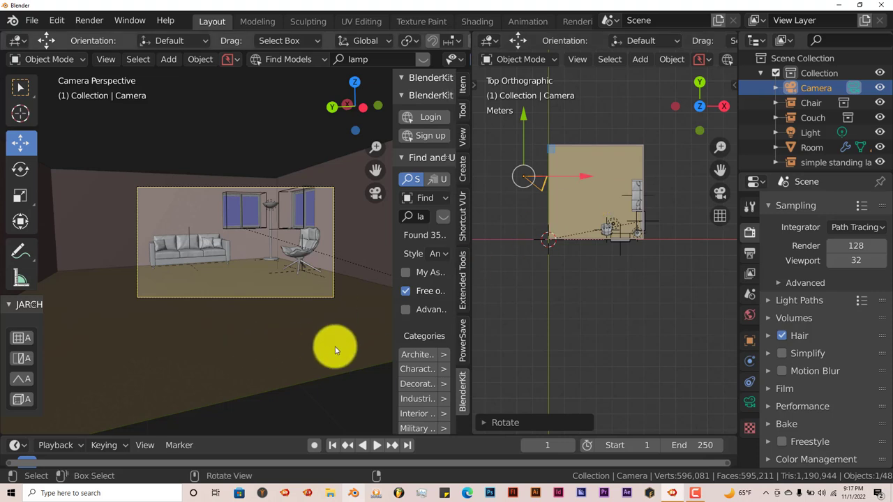
scroll(329, 342, up, 3)
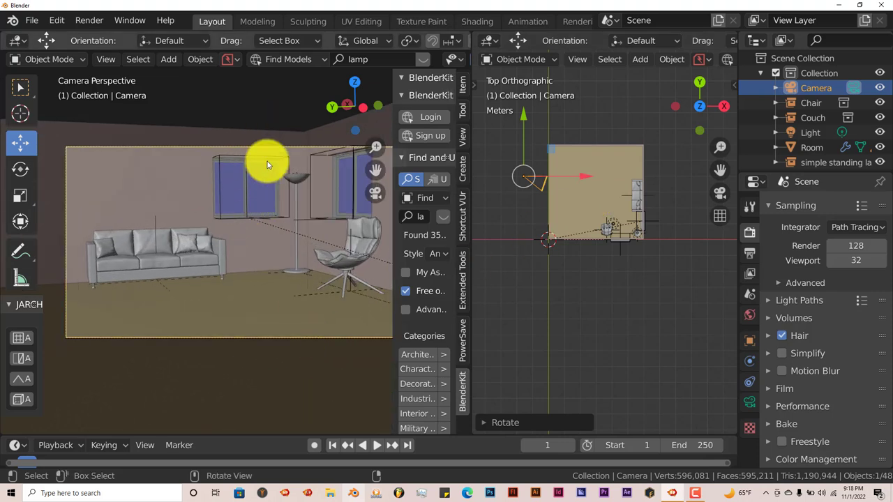
- Set the world background color to a bright light blue
click(749, 319)
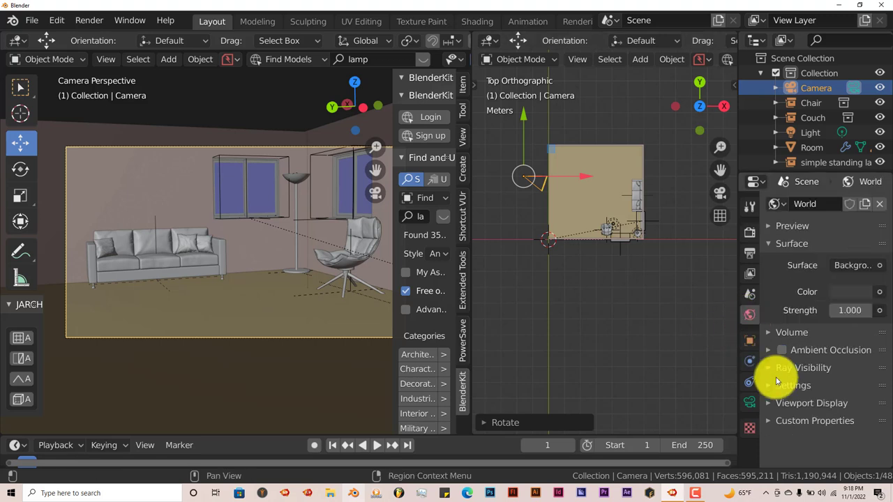
click(847, 292)
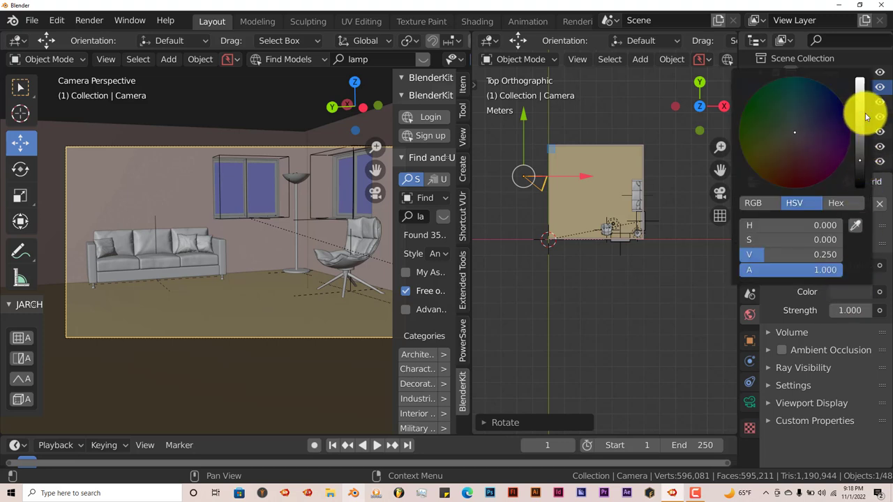
click(859, 89)
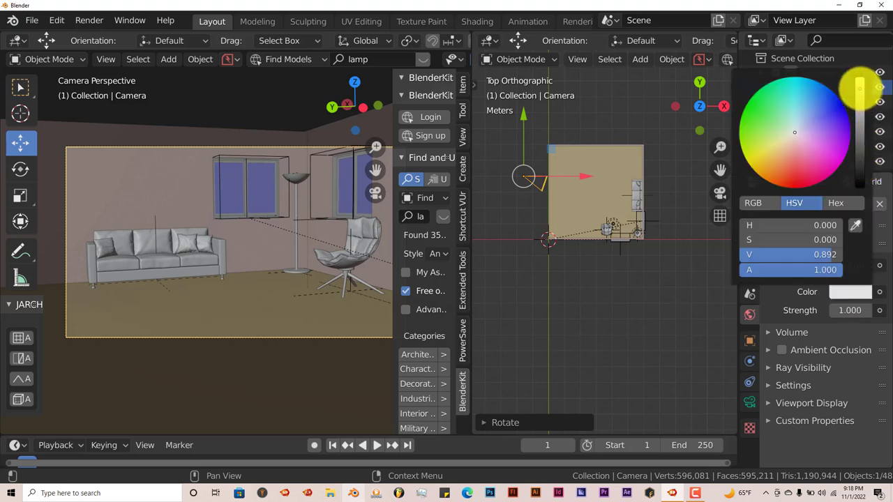
click(803, 120)
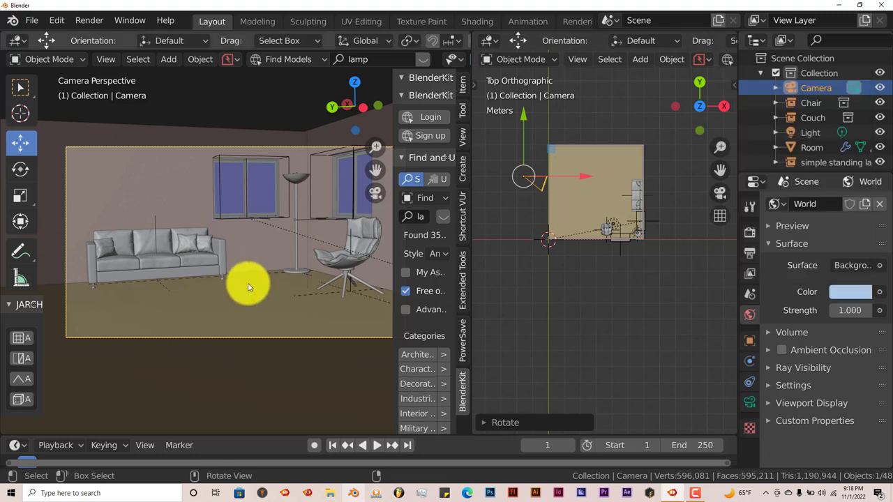
- Enlarge the camera viewport, preview it in rendered shading, and darken the world background to a dark blue
drag(472, 177, 615, 187)
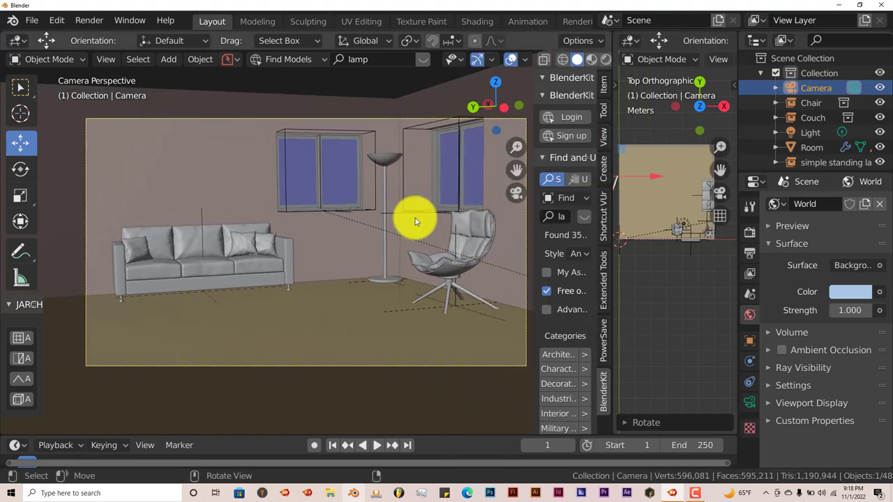
click(606, 60)
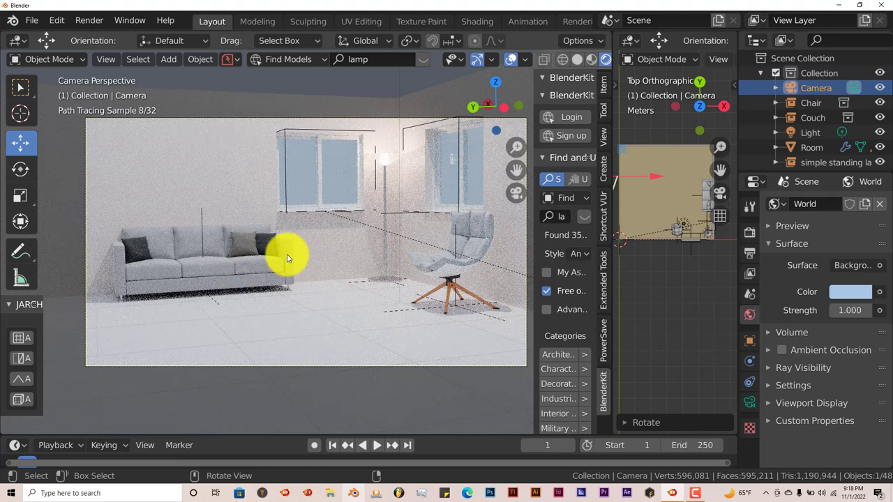
click(848, 292)
drag(863, 105, 861, 154)
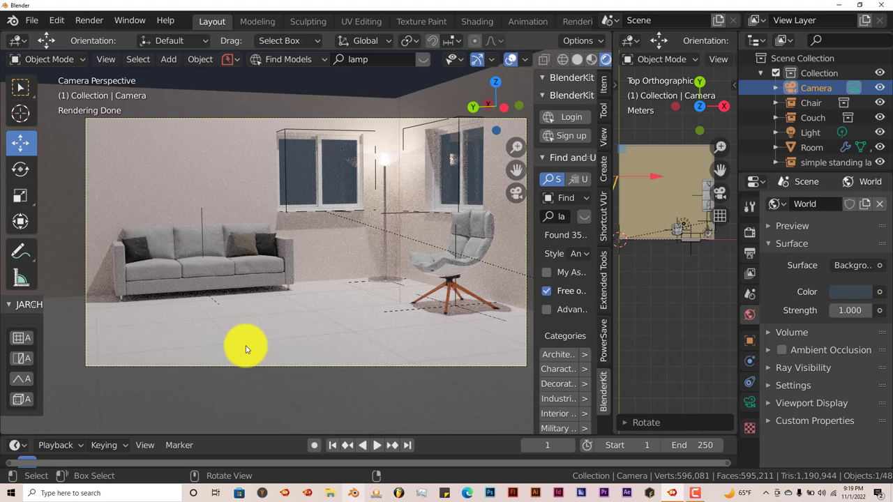
- Return the camera view to solid shading, select the floor, and join the top-view area into the camera viewport
click(577, 61)
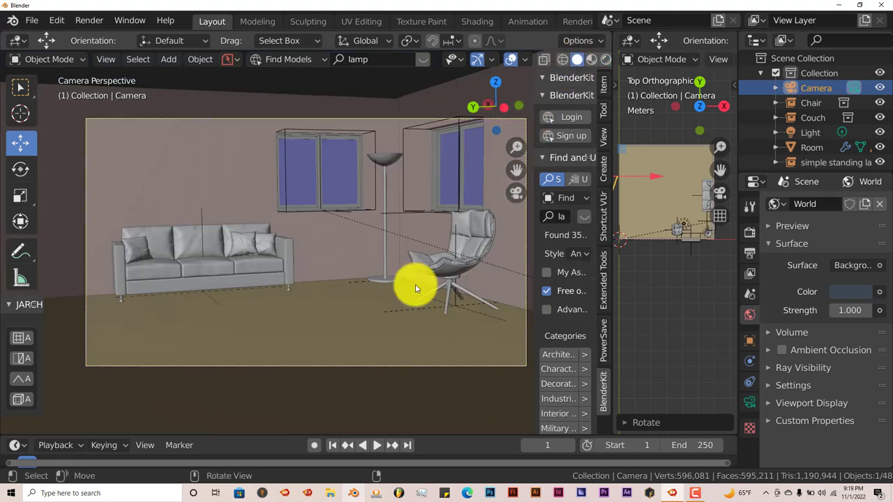
click(210, 346)
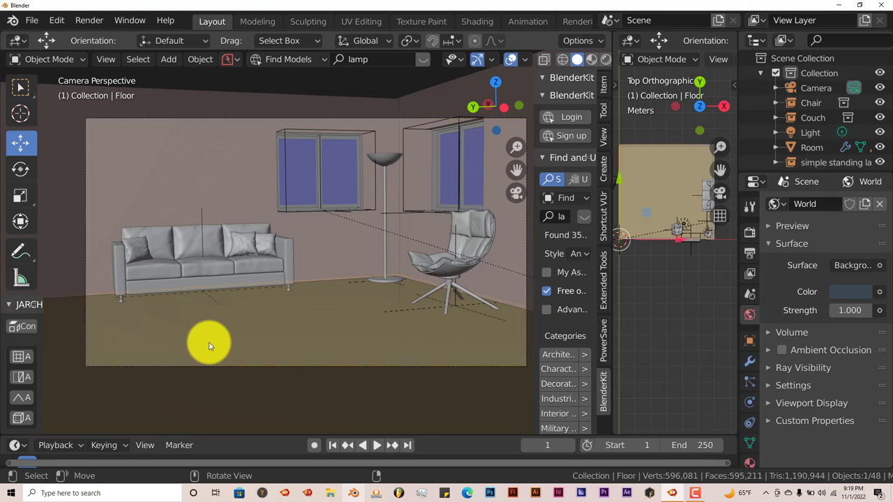
right_click(613, 265)
click(612, 265)
click(672, 273)
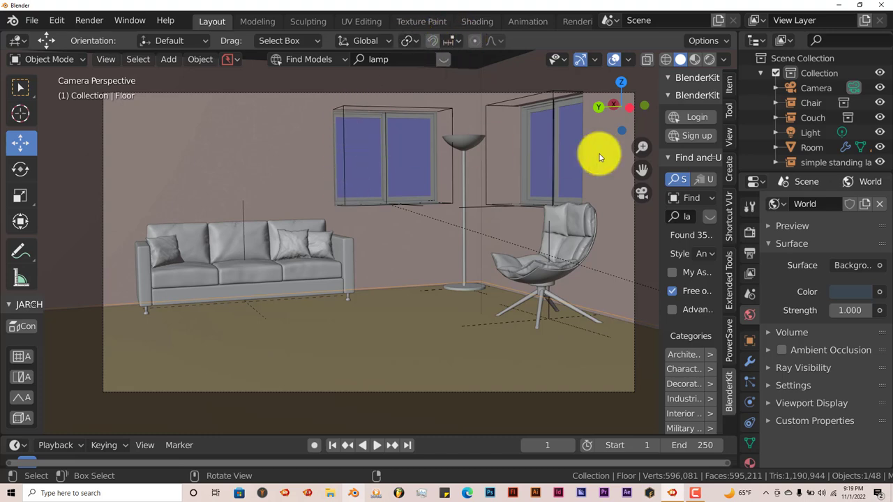
- Split the viewport horizontally and turn the upper area into a Shader Editor for the floor material
drag(732, 34, 710, 191)
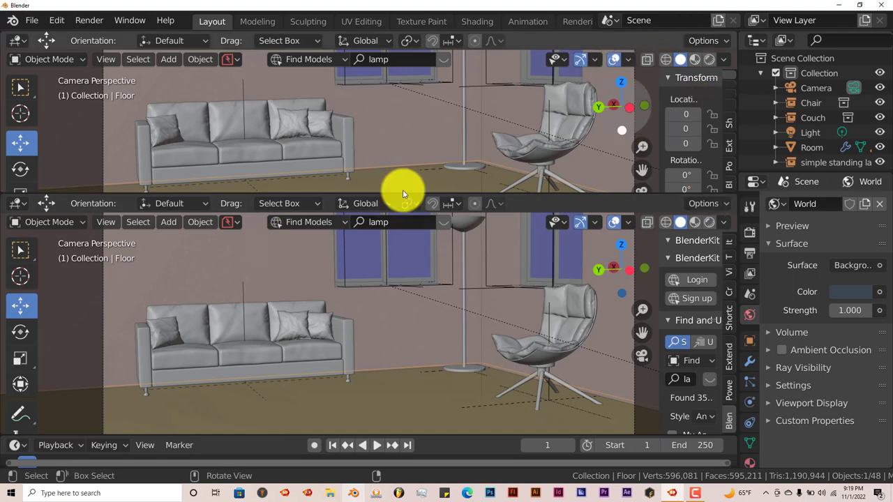
click(20, 43)
click(47, 148)
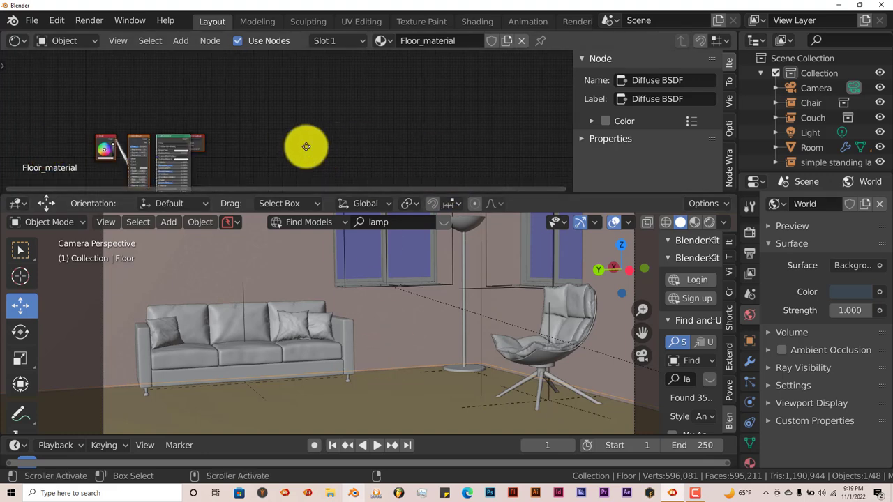
- Delete the RGB and Brick Texture nodes from the floor material and move the Diffuse BSDF node clear of the Material Output
middle_drag(305, 147, 415, 145)
scroll(339, 107, up, 2)
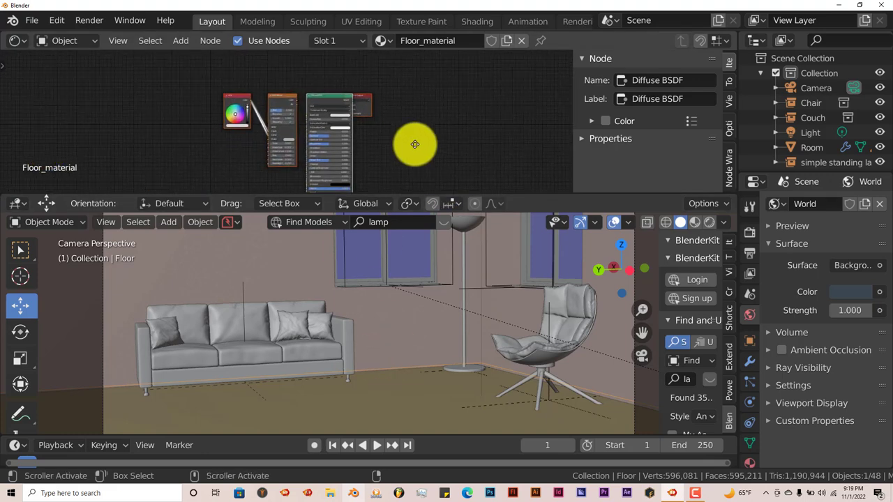
scroll(412, 144, up, 1)
scroll(452, 147, up, 1)
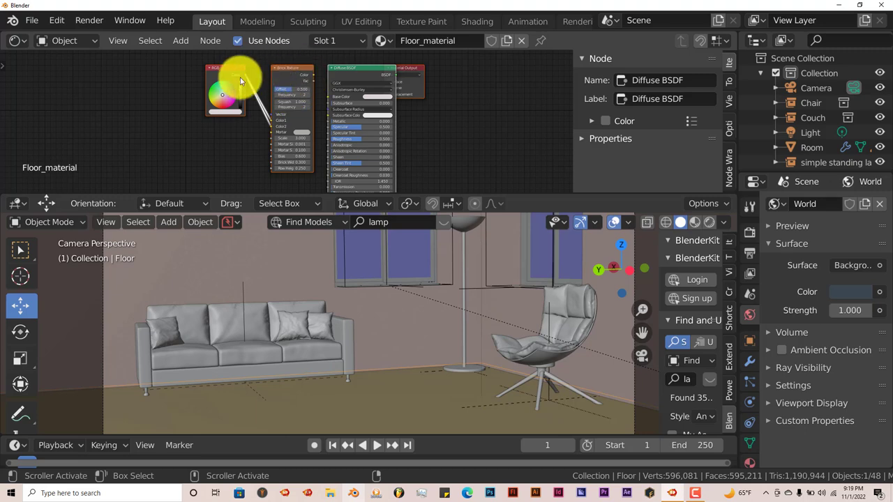
click(215, 69)
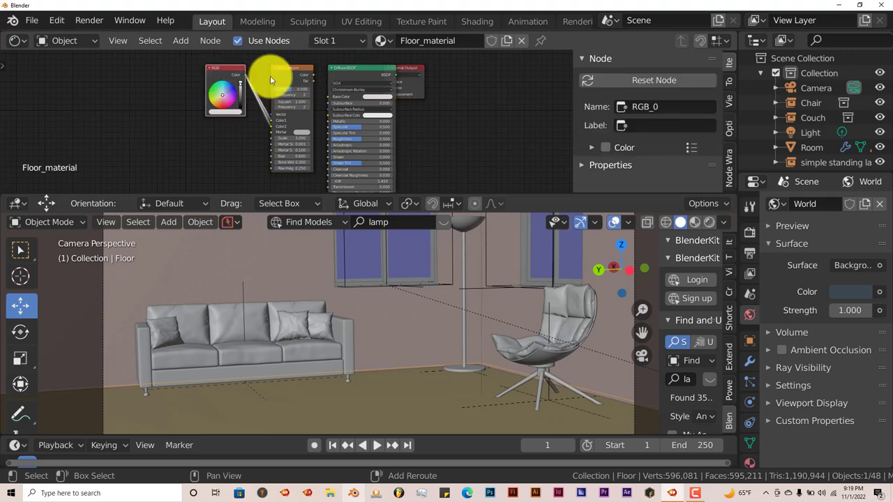
click(292, 74)
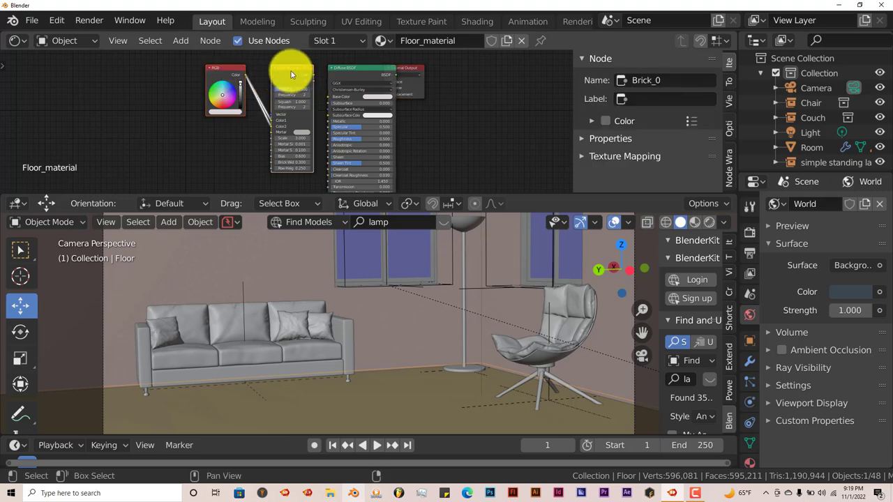
key(x)
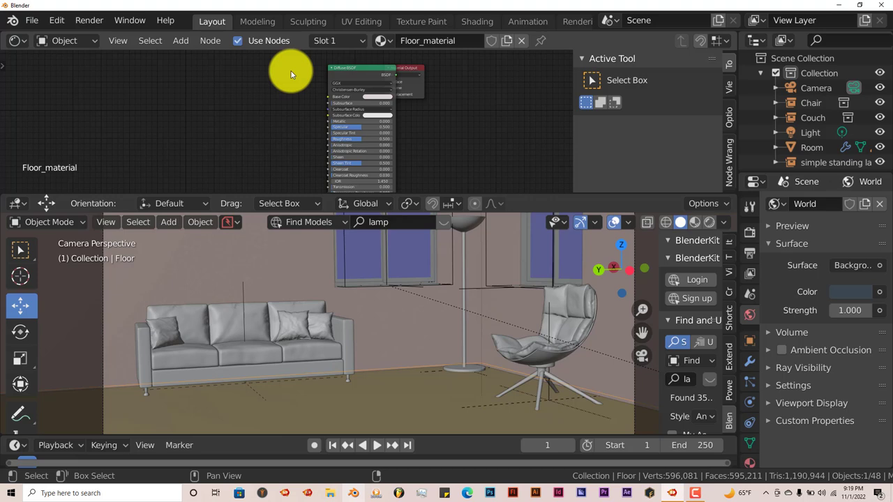
click(361, 72)
drag(360, 72, 316, 66)
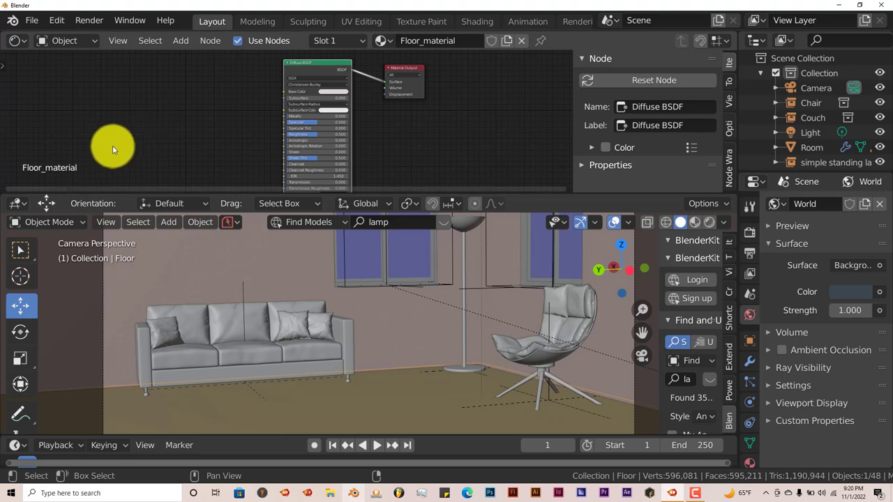
- Search the add-on preferences for "node" and check whether Node Wrangler is enabled
click(56, 20)
click(89, 231)
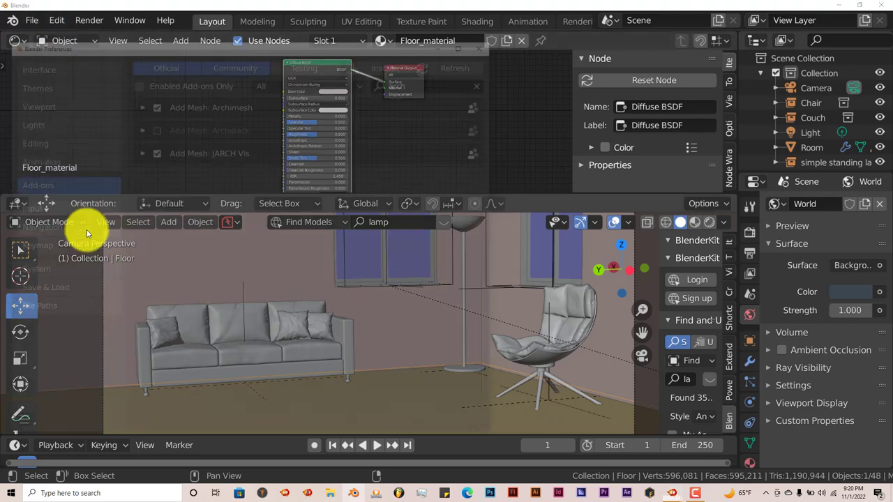
click(484, 81)
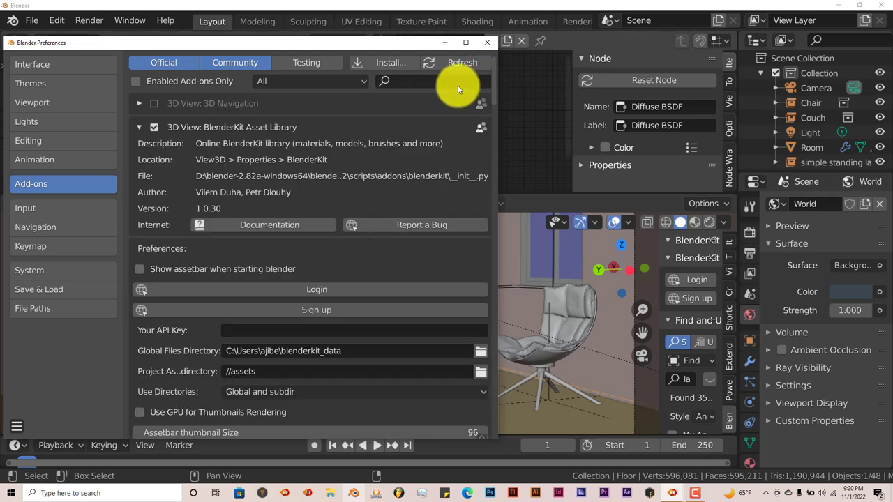
click(458, 86)
text(node)
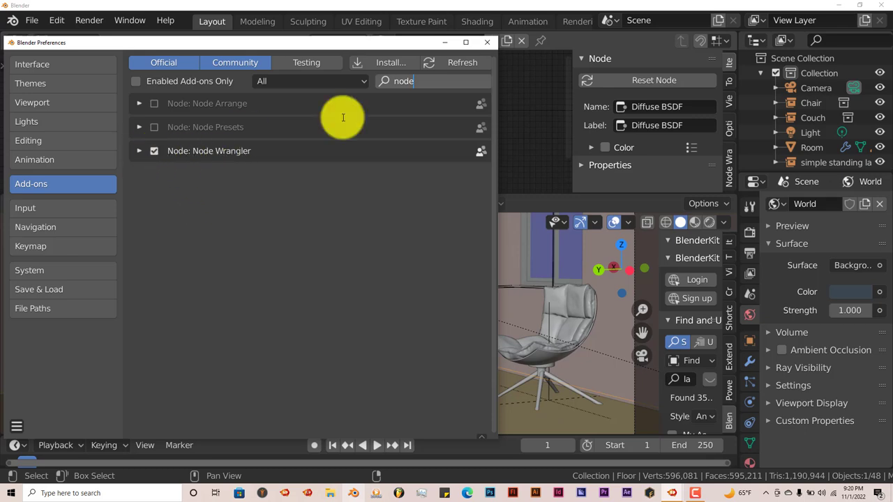
click(488, 43)
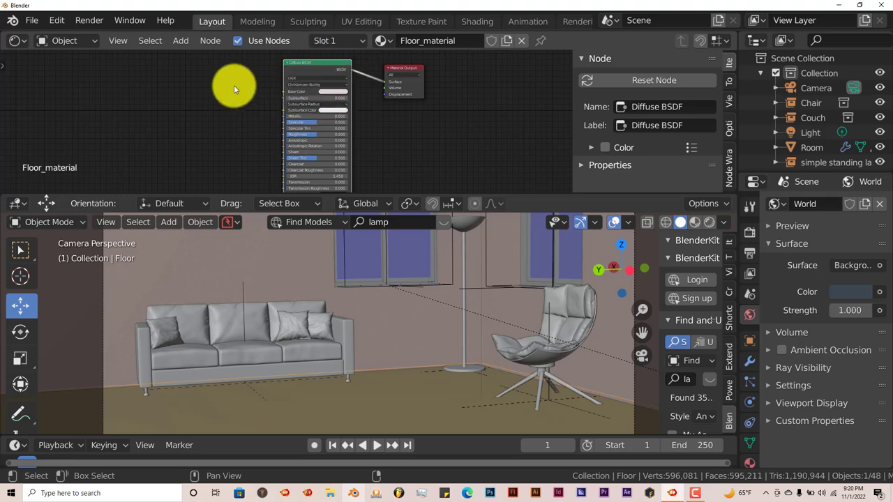
- Add a Node Wrangler texture setup to the Diffuse BSDF node and place its nodes beside the shader
key(ctrl+t)
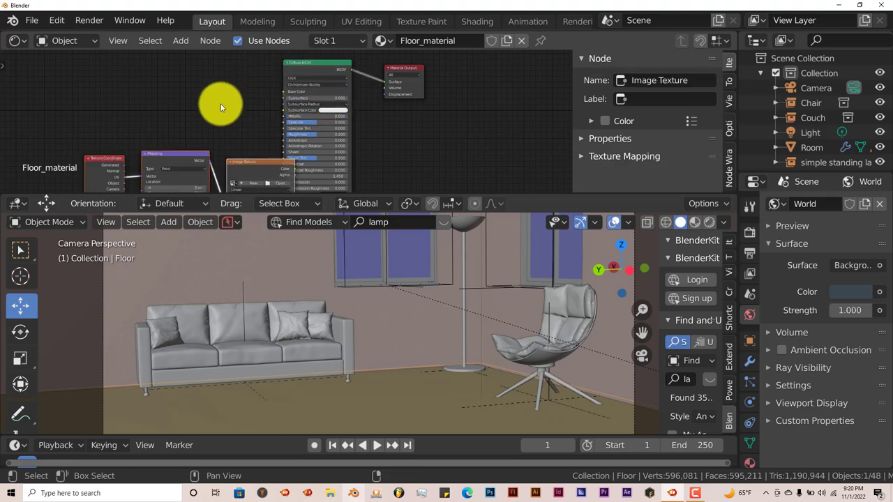
key(g)
click(189, 175)
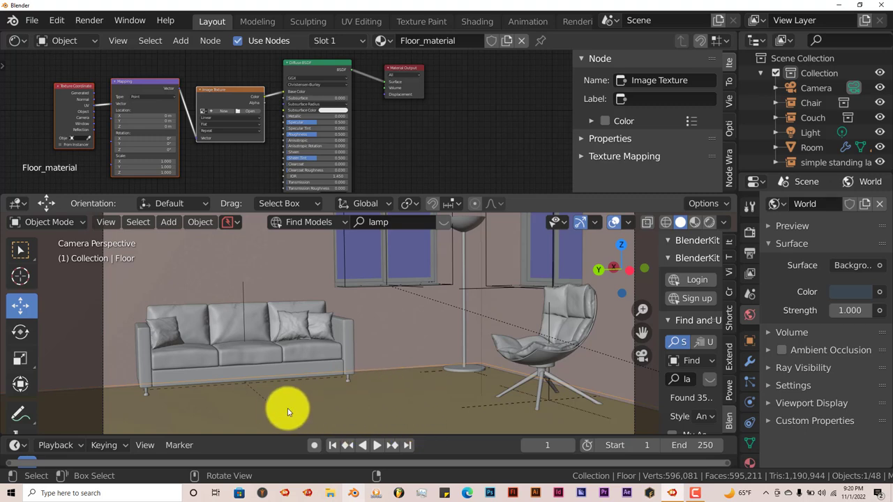
- Load WoodPlanksClean0087_2_S.jpg from the Blender textures folder into the Image Texture node
click(247, 112)
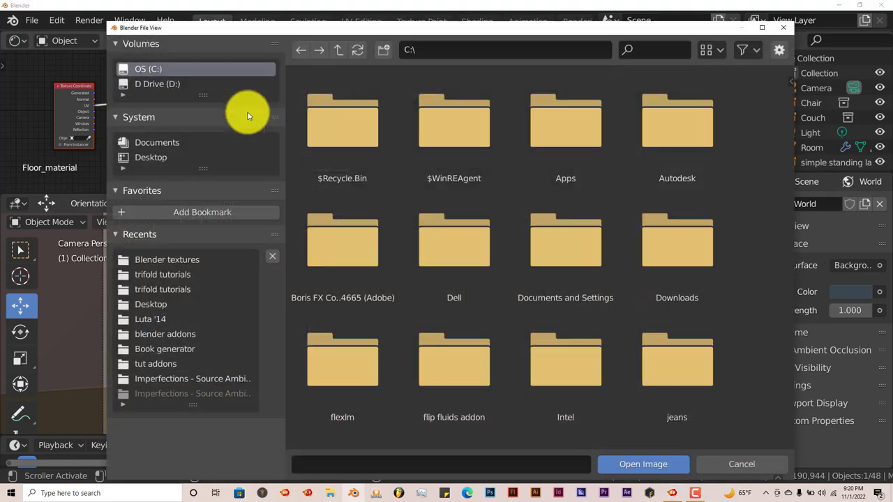
click(178, 260)
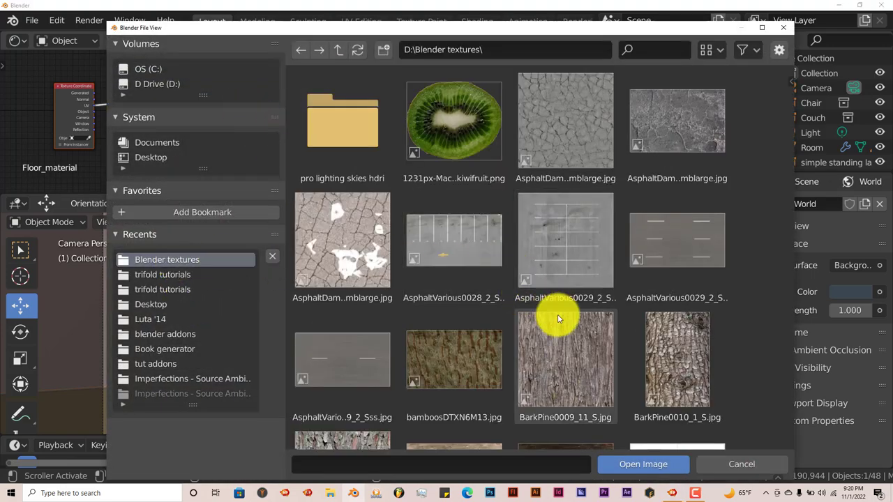
scroll(612, 321, down, 20)
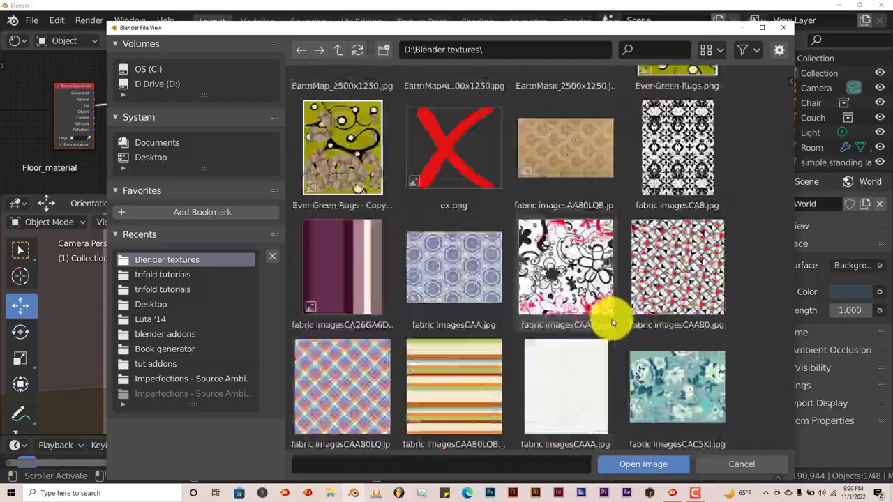
scroll(612, 322, down, 20)
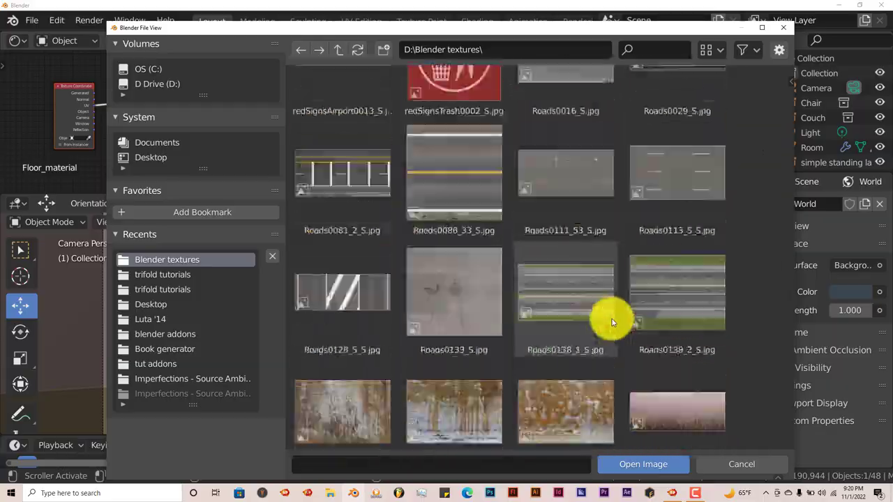
scroll(612, 321, down, 20)
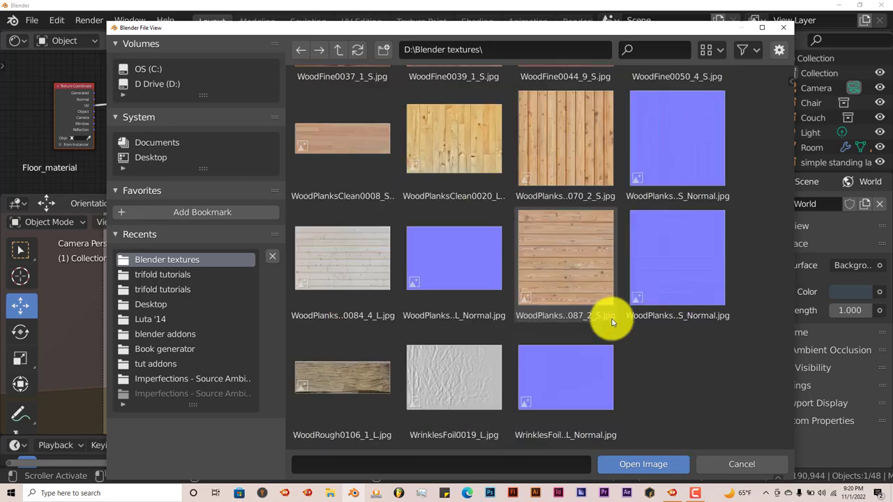
click(579, 274)
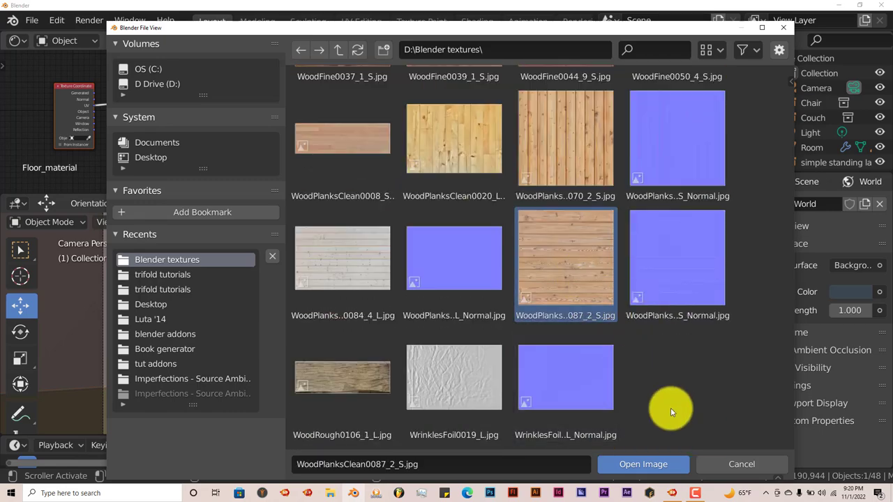
click(643, 464)
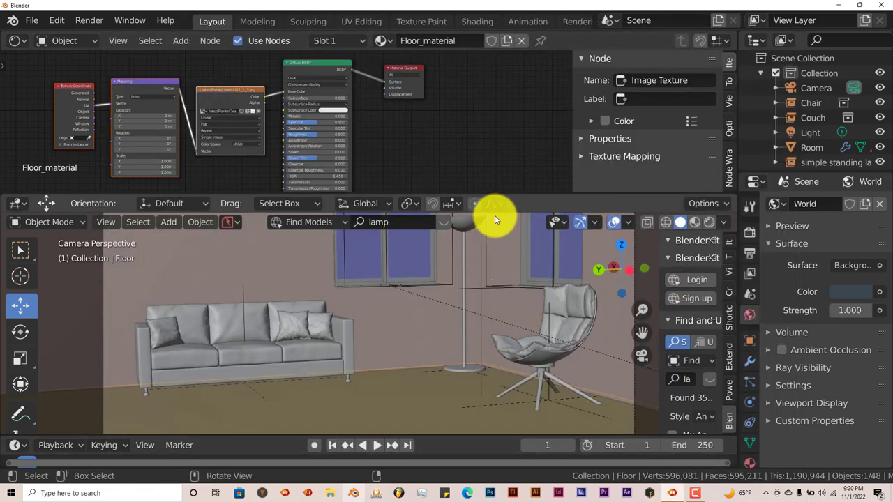
- Enlarge the camera viewport and switch it to rendered shading
drag(510, 194, 540, 160)
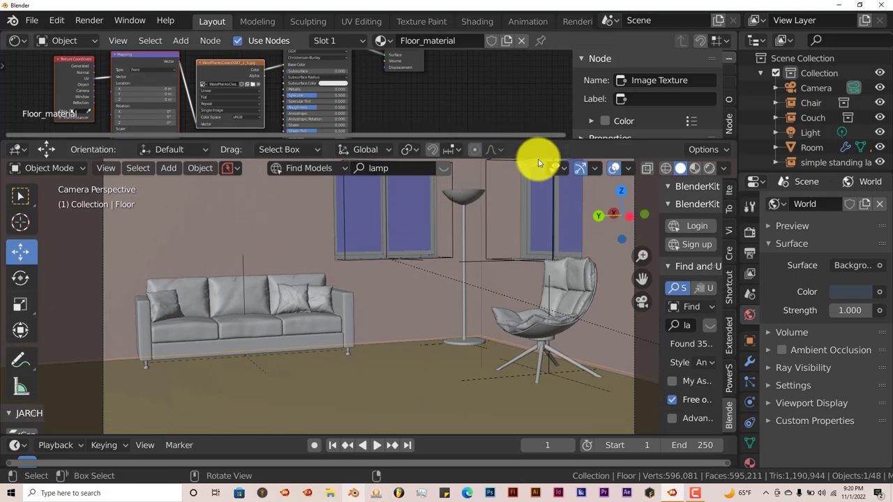
click(709, 169)
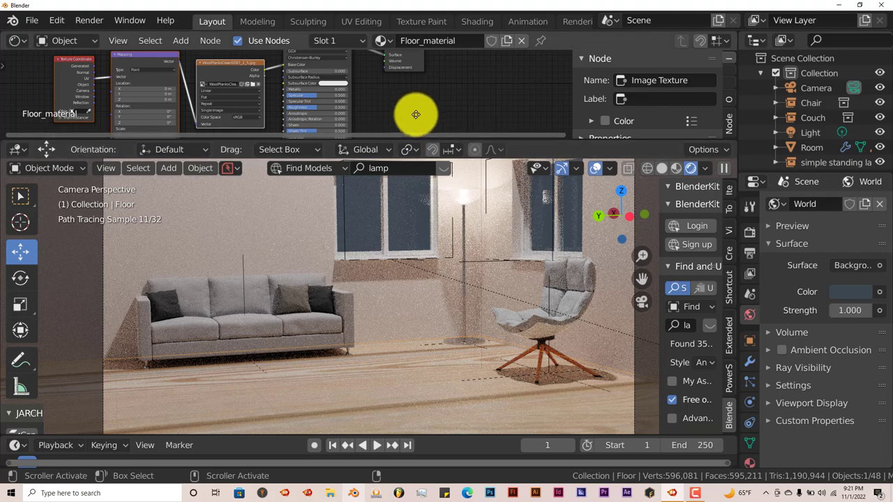
- Move the Texture Coordinate node aside and insert a second Mapping node between it and the existing Mapping node
middle_drag(415, 115, 478, 124)
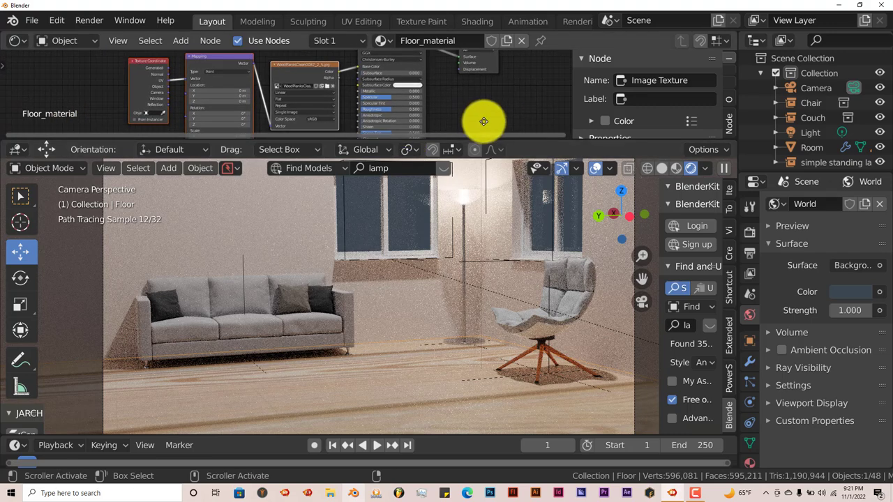
click(146, 69)
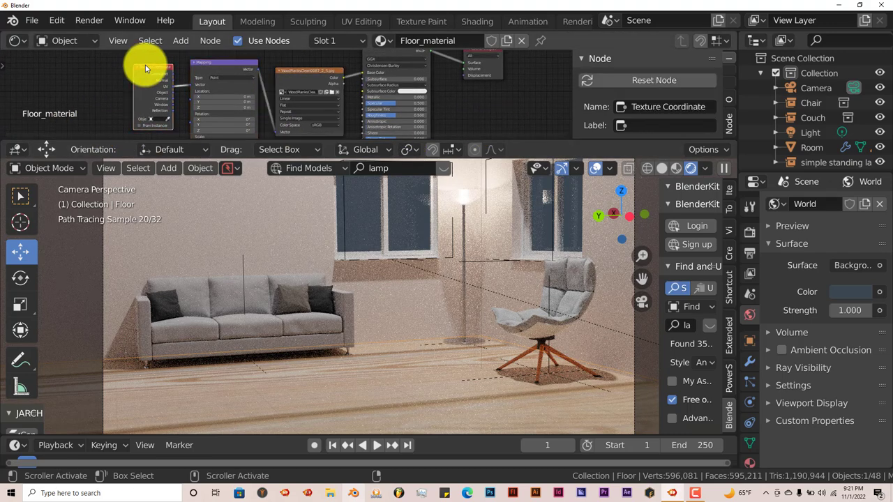
key(g)
click(88, 58)
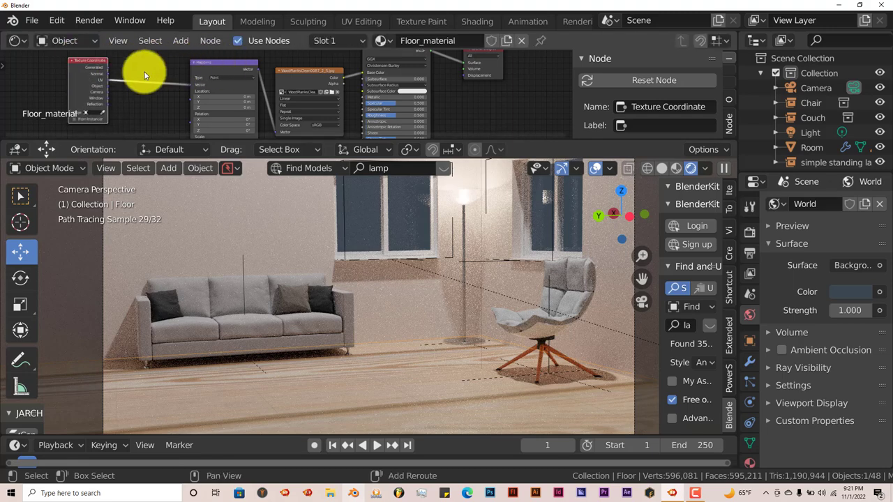
key(shift+a)
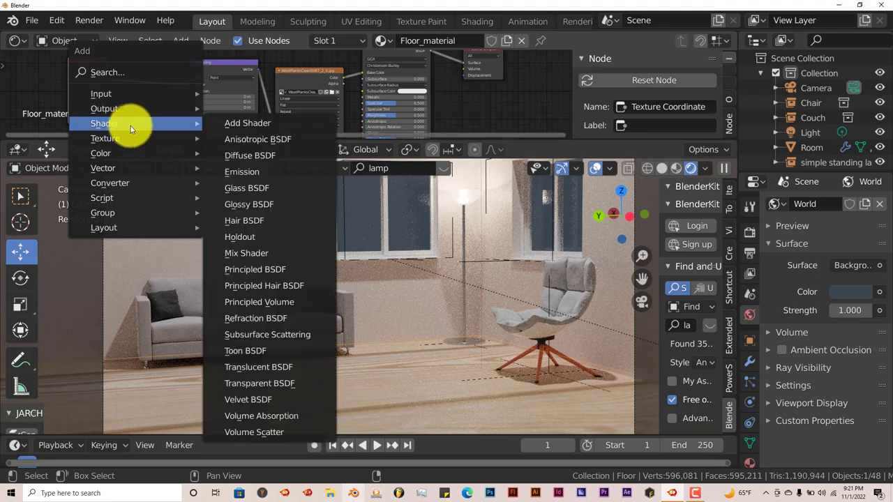
mouse_move(119, 187)
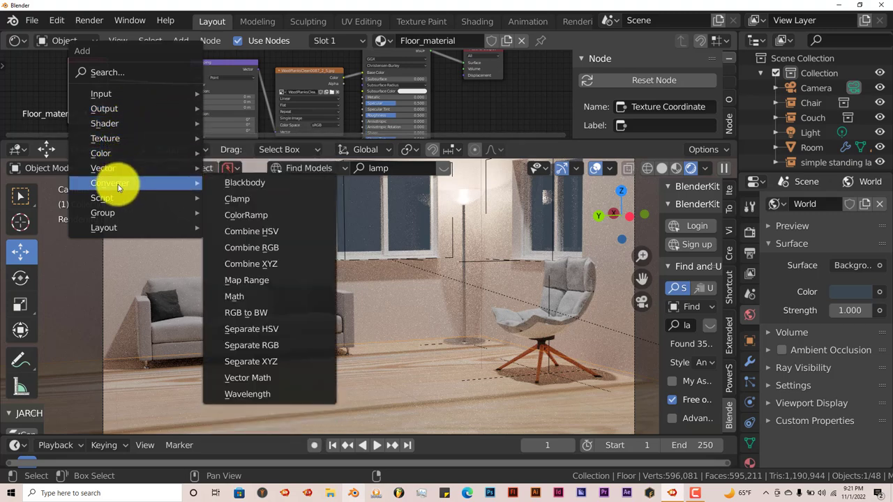
mouse_move(118, 172)
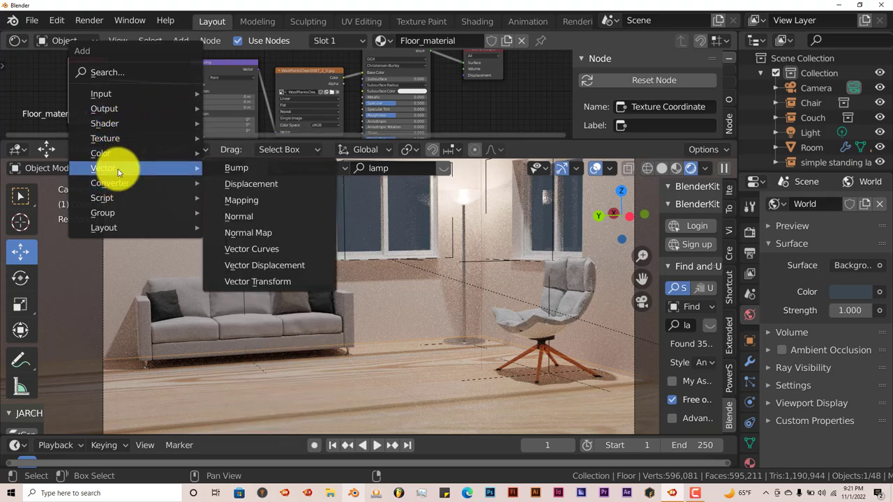
click(231, 200)
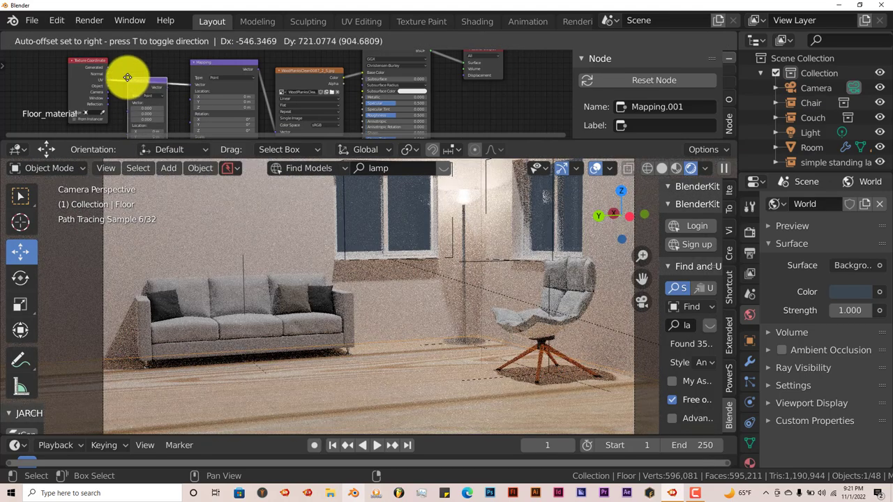
click(132, 57)
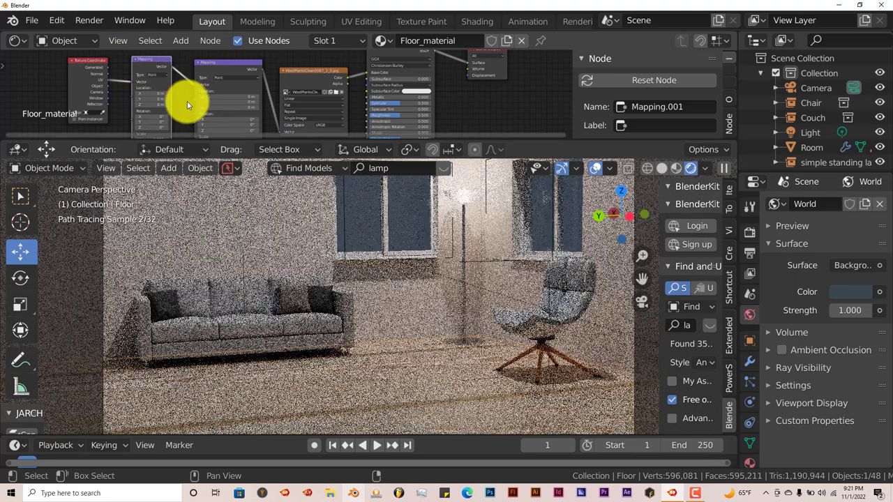
- Set the X and Y scale of the newly inserted Mapping node to 5
scroll(157, 107, up, 3)
middle_drag(158, 108, 294, 60)
scroll(237, 64, up, 2)
scroll(235, 68, up, 1)
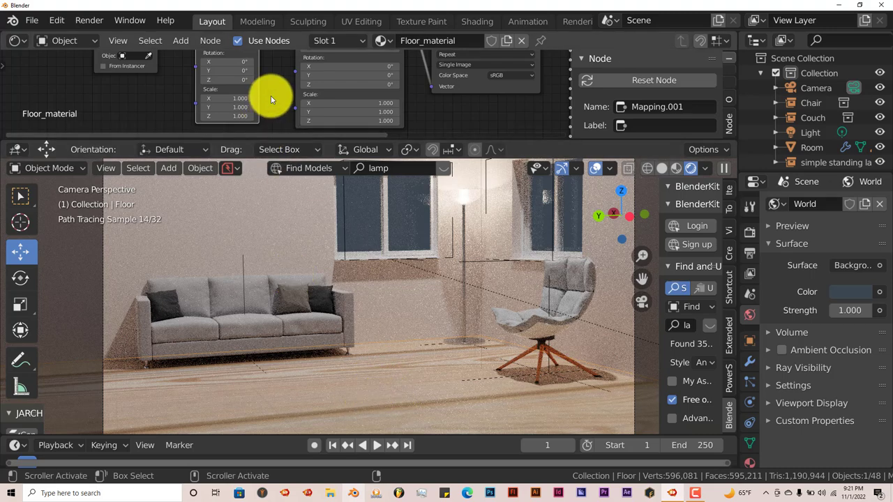
scroll(270, 95, up, 2)
scroll(280, 105, up, 1)
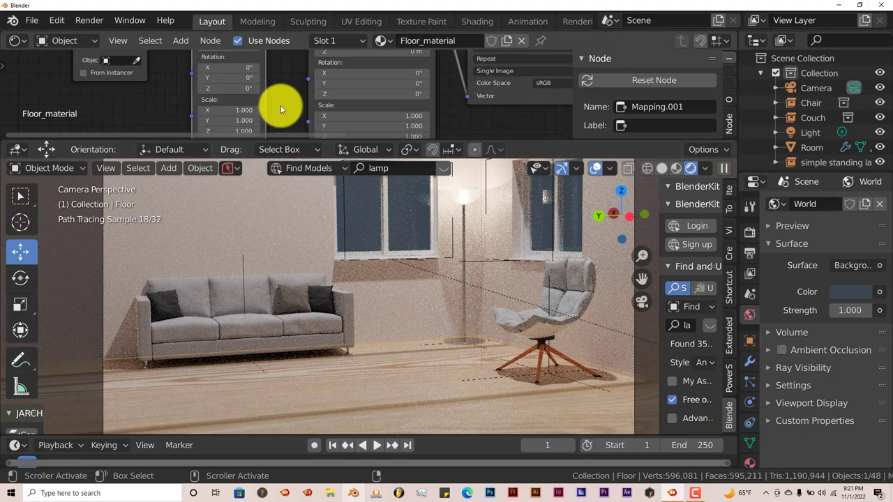
middle_drag(281, 105, 295, 85)
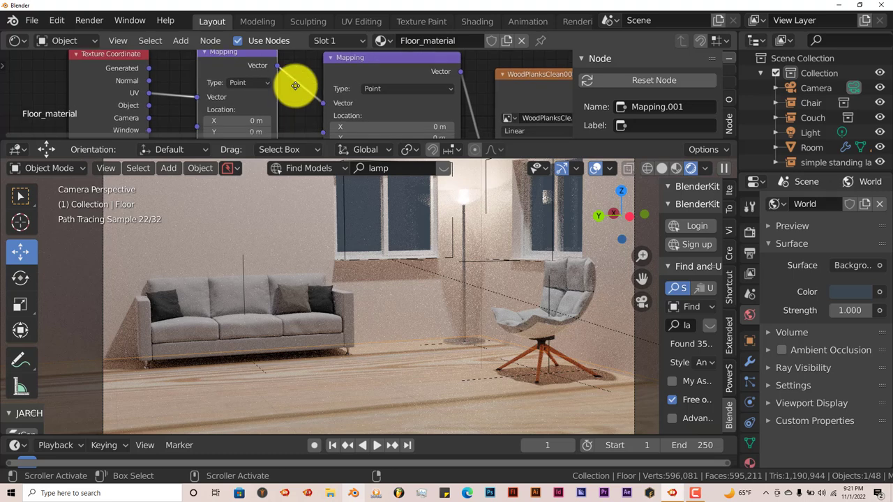
shift+scroll(295, 85, down, 5)
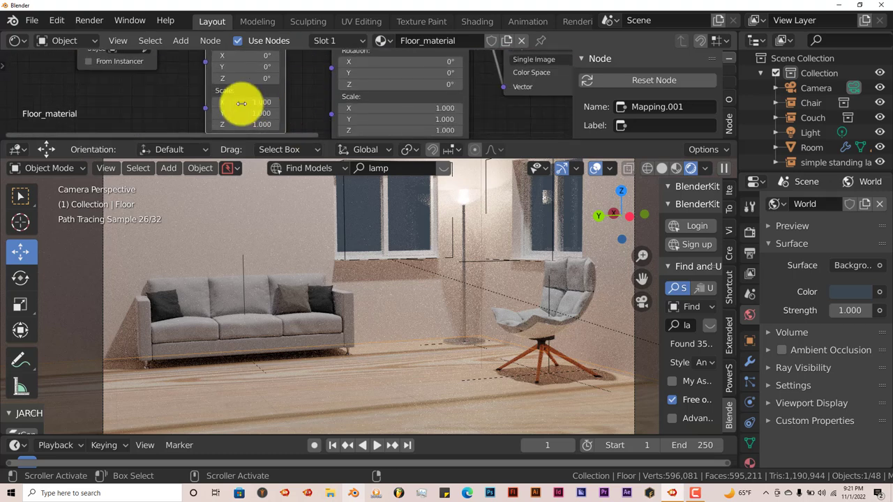
click(240, 101)
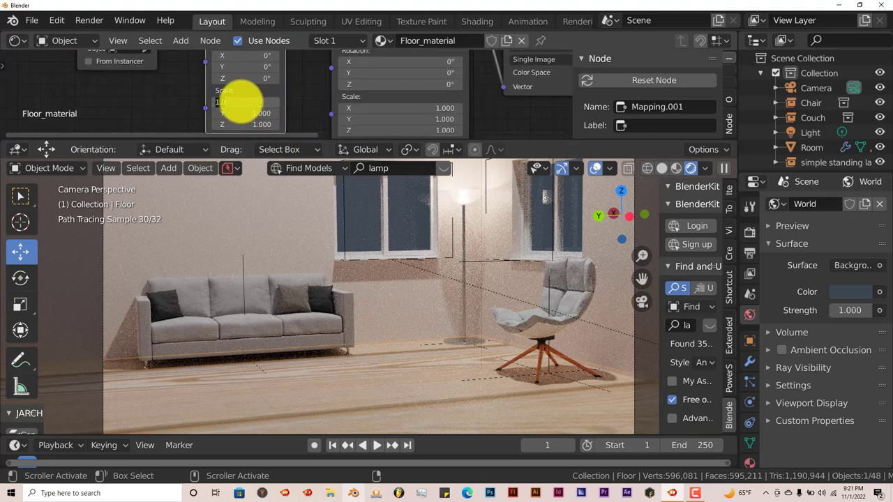
text(5)
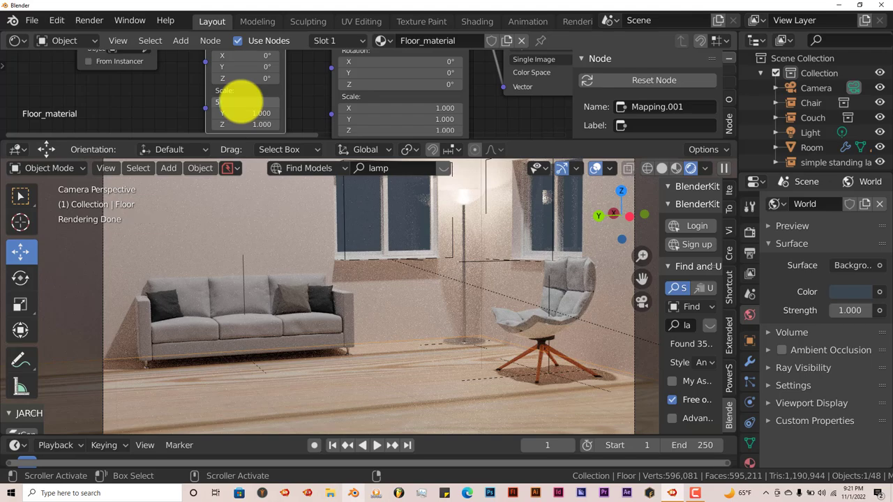
key(Return)
click(242, 113)
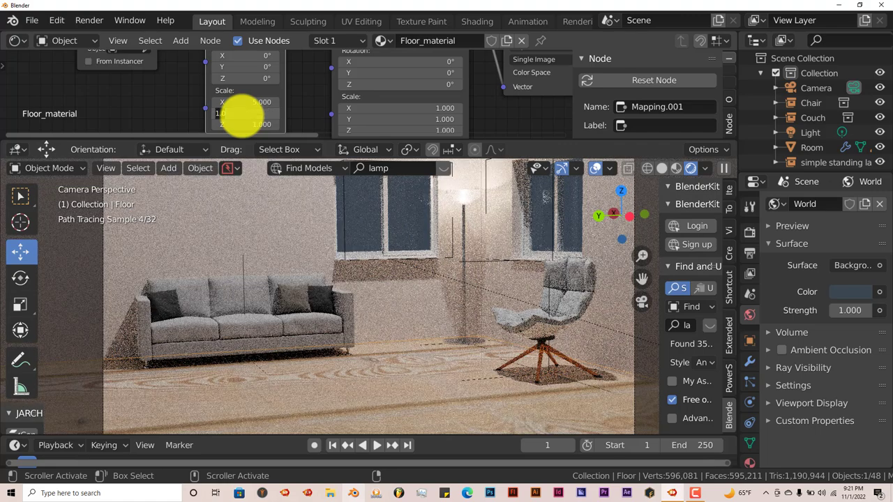
text(5)
key(Return)
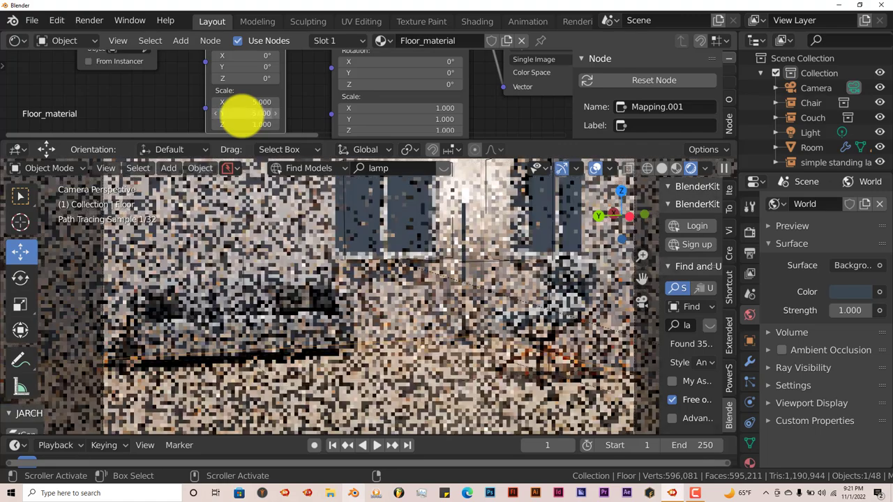